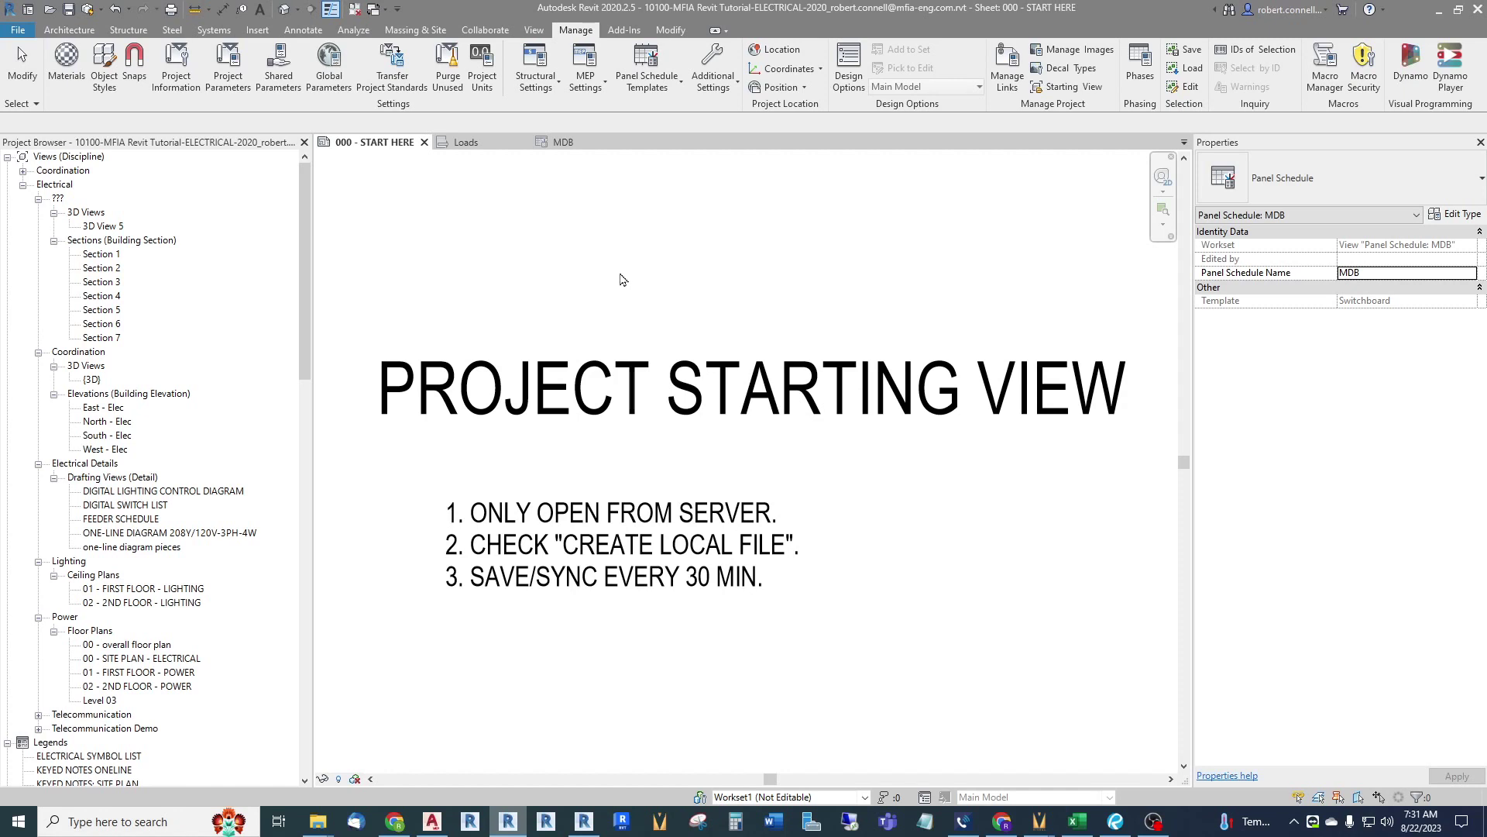
Expand the MFIA_Motor Connection family under Electrical Fixtures and open the type properties of its ELEV 1 type
{"action": "left_click_drag", "start_coordinate": [307, 268], "coordinate": [310, 578]}
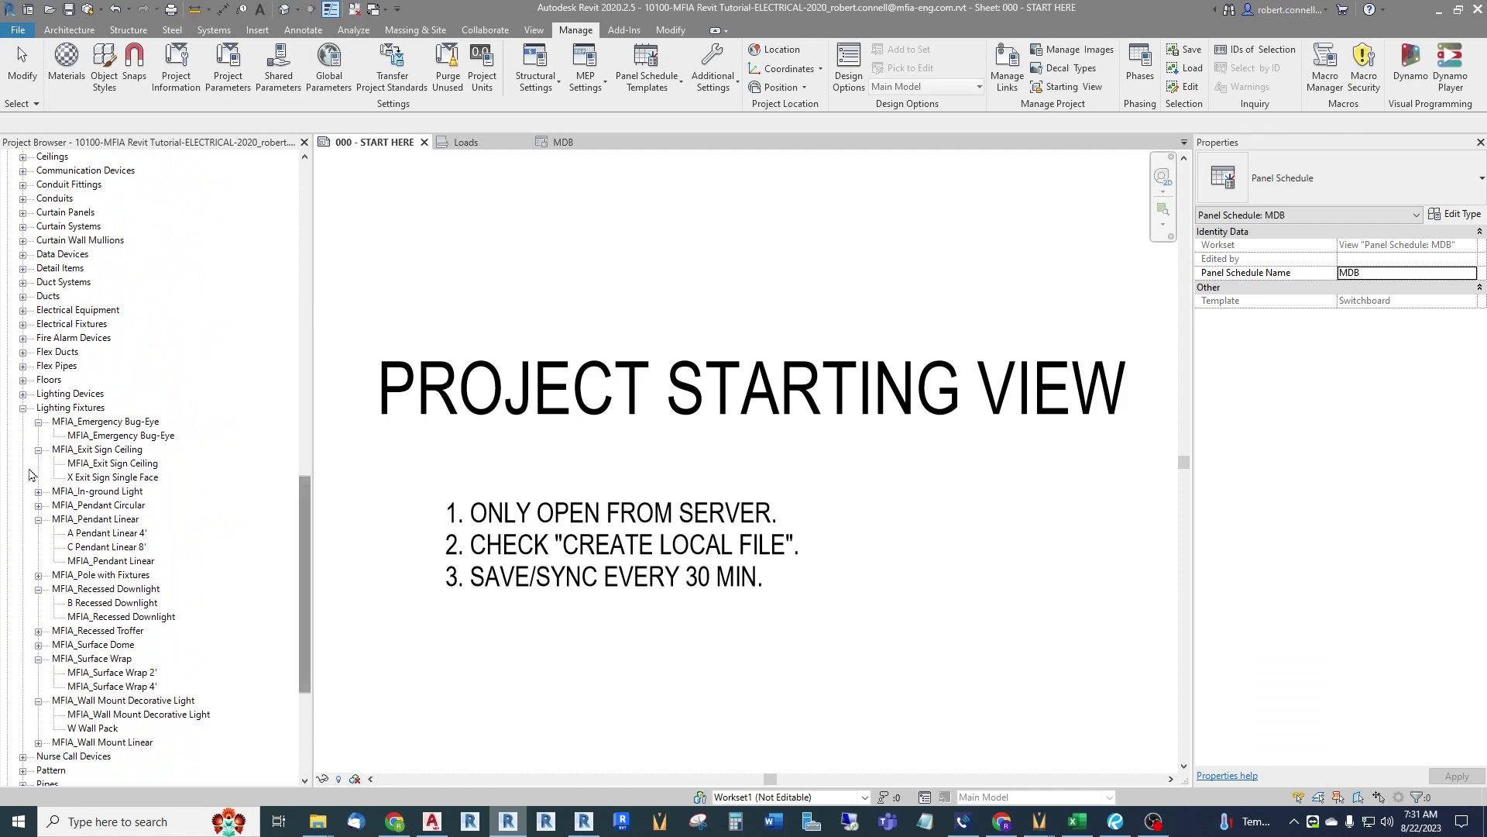
{"action": "left_click", "coordinate": [22, 409]}
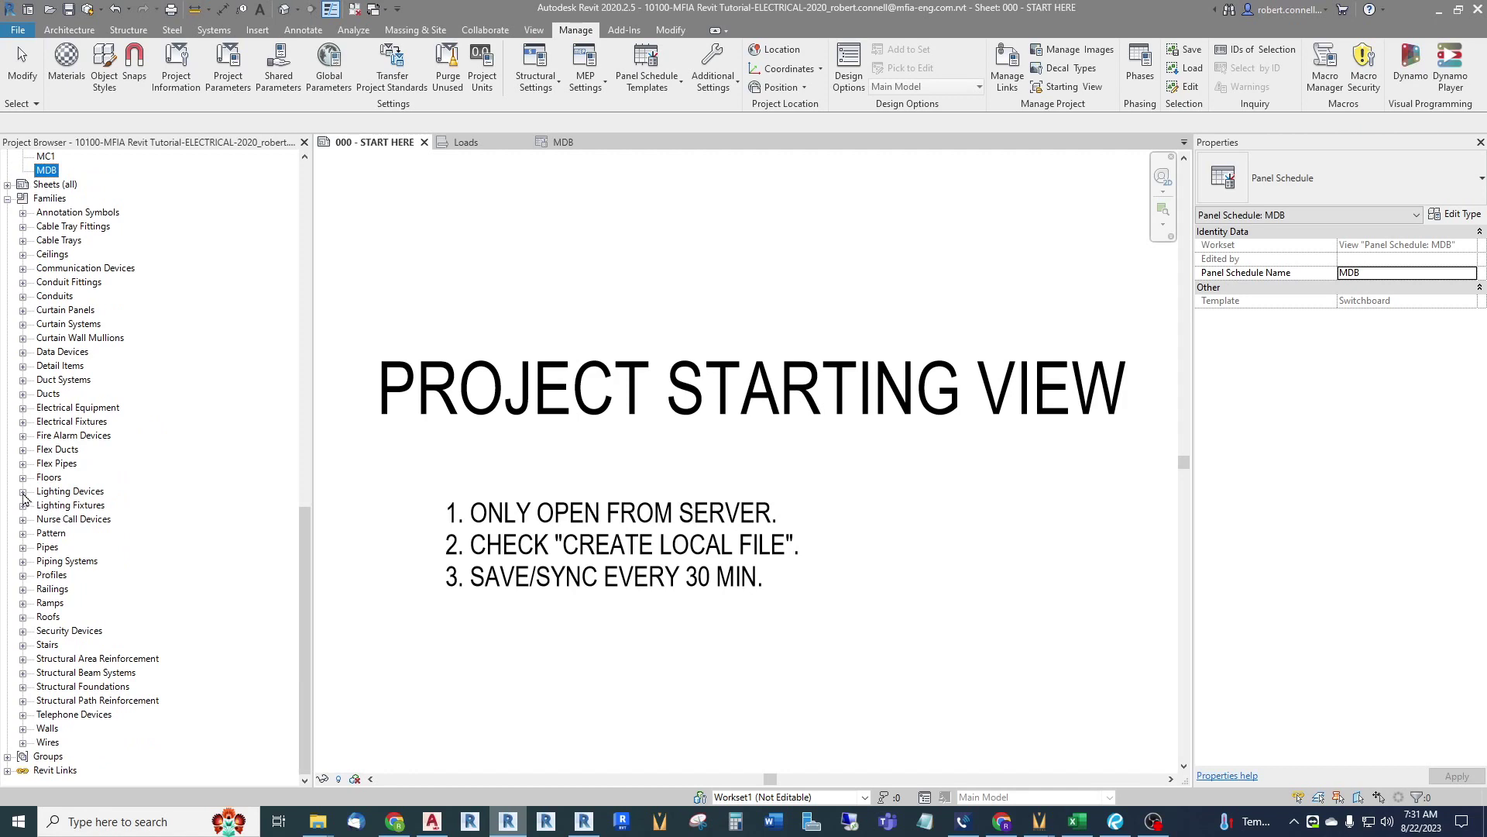
{"action": "left_click", "coordinate": [23, 421]}
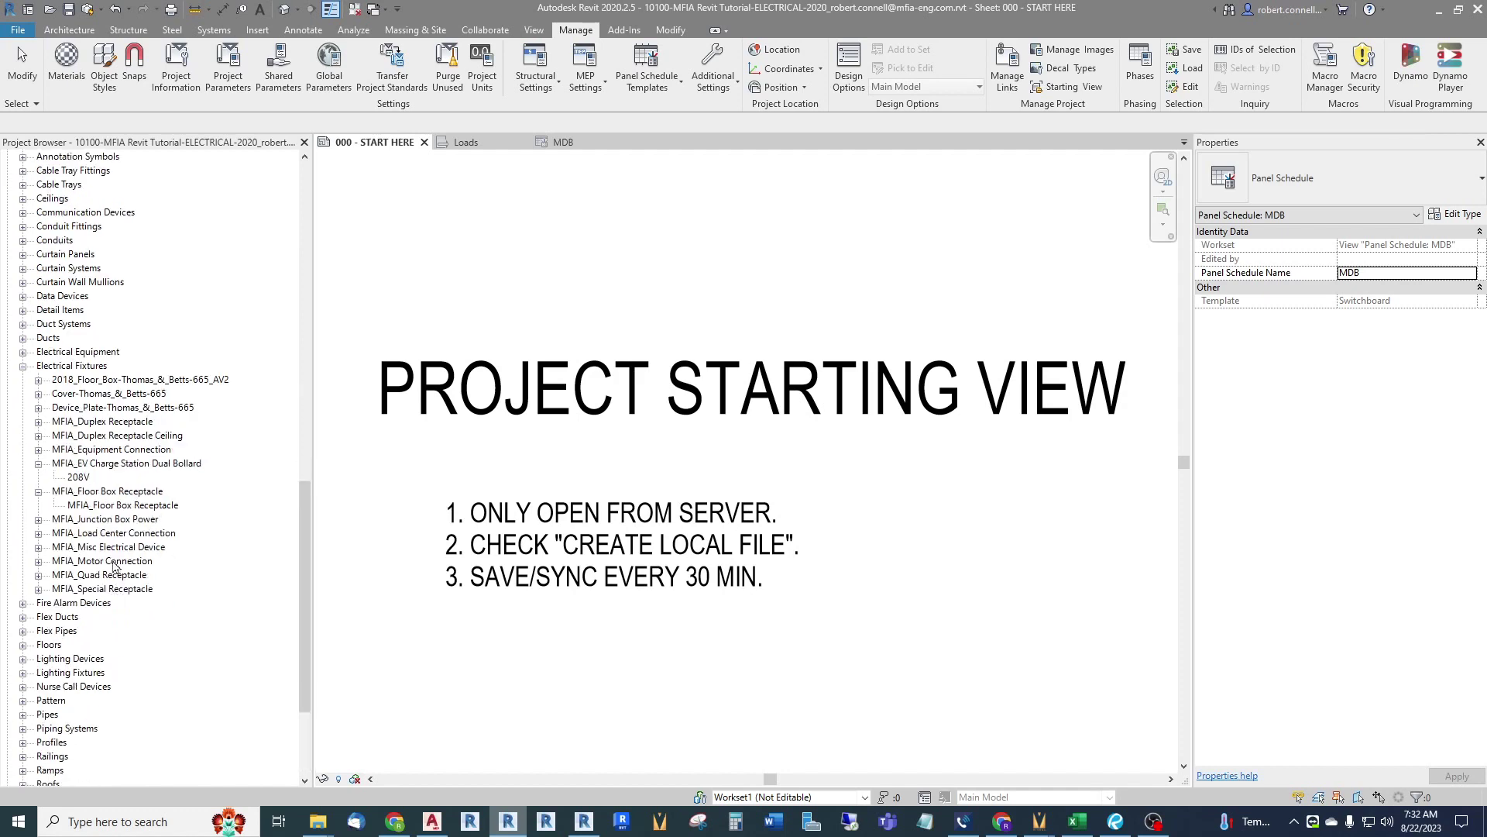
{"action": "left_click", "coordinate": [39, 561]}
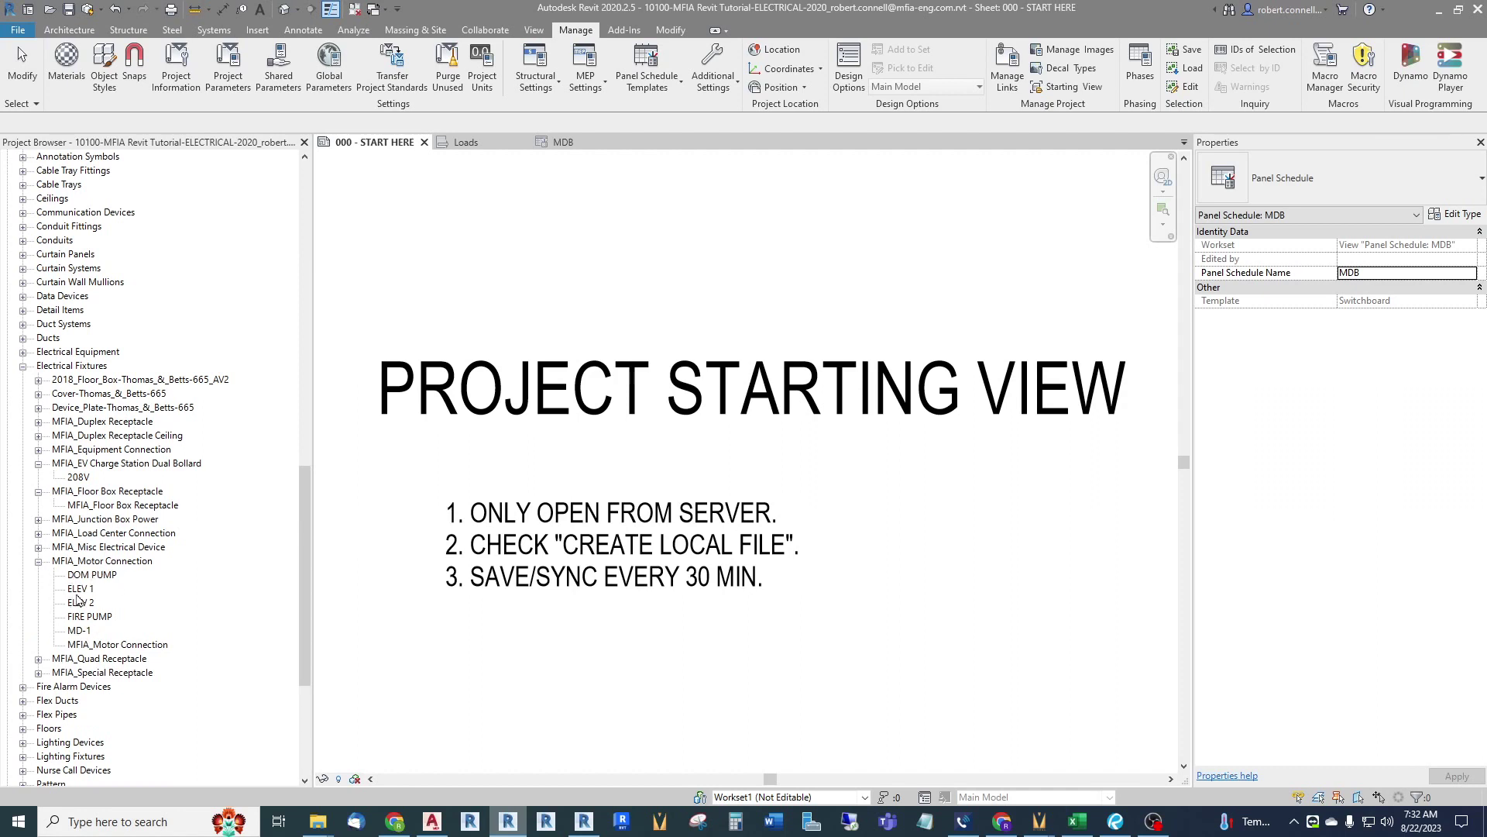
{"action": "left_click", "coordinate": [79, 589]}
{"action": "right_click", "coordinate": [80, 589]}
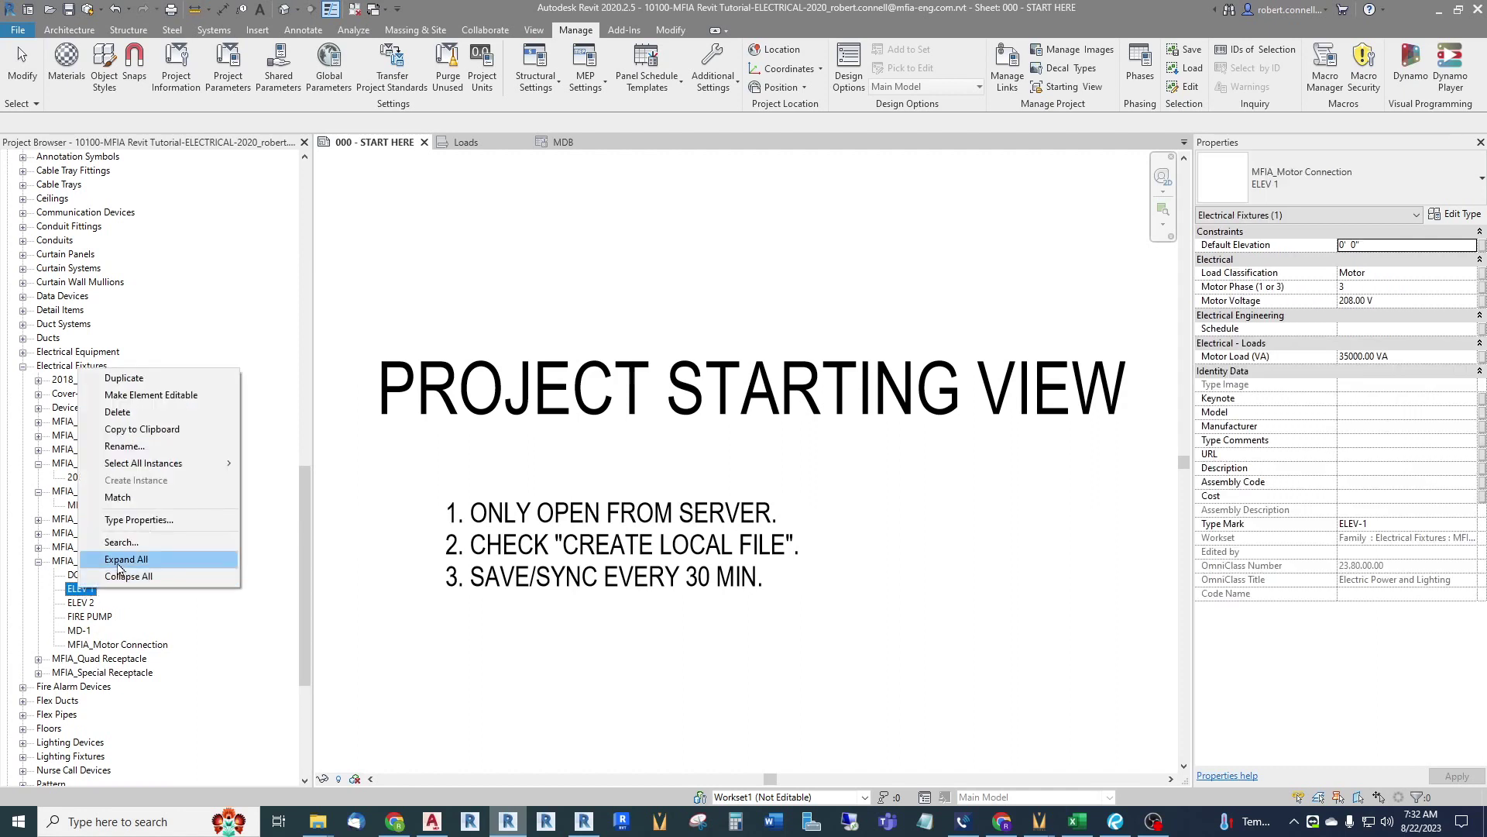
{"action": "left_click", "coordinate": [130, 520]}
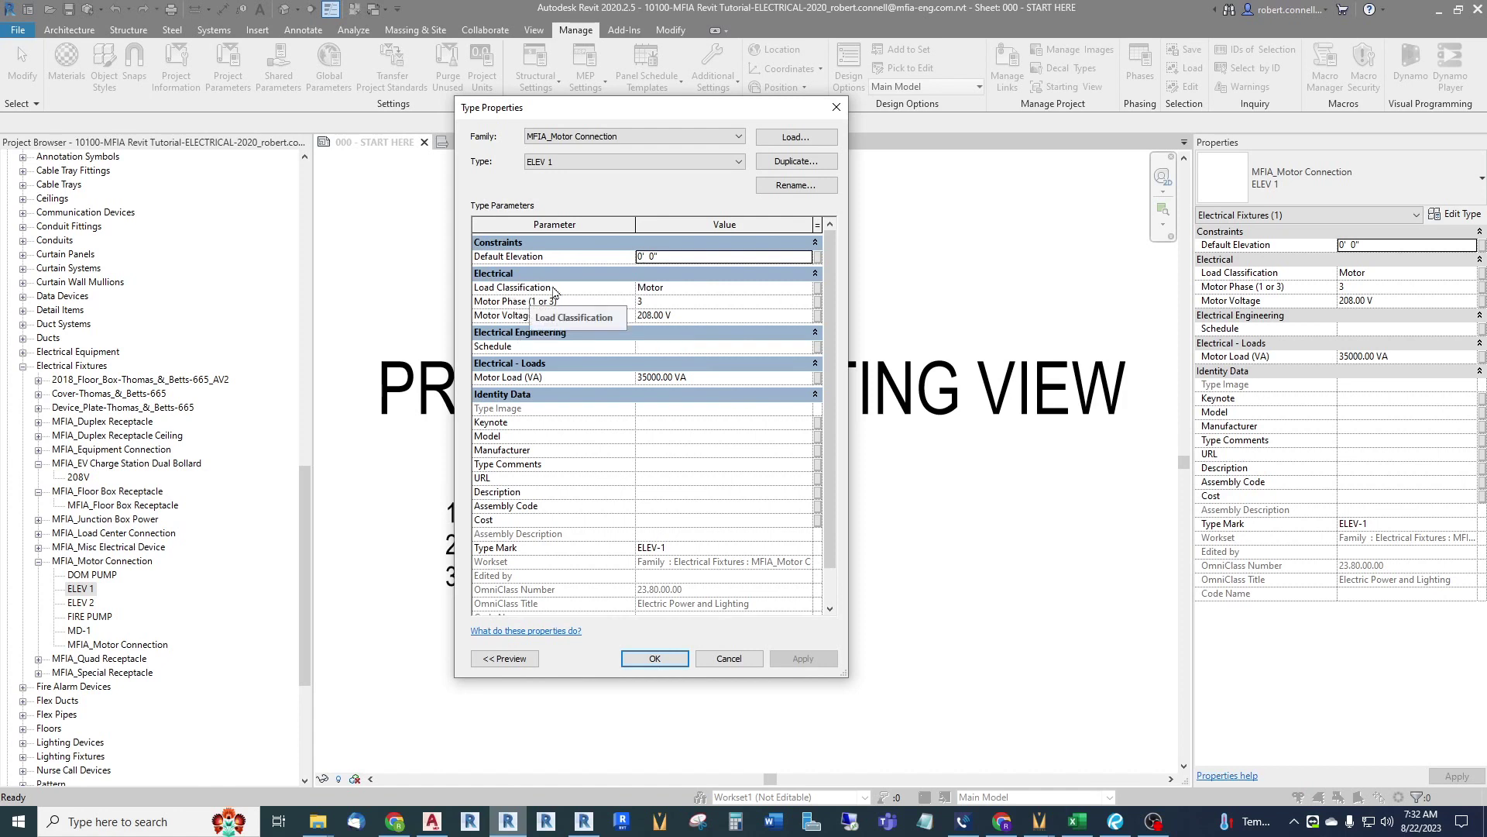
Inspect the load classification assigned to ELEV 1 and the list of available types, then cancel out of both dialogs
{"action": "left_click", "coordinate": [677, 288]}
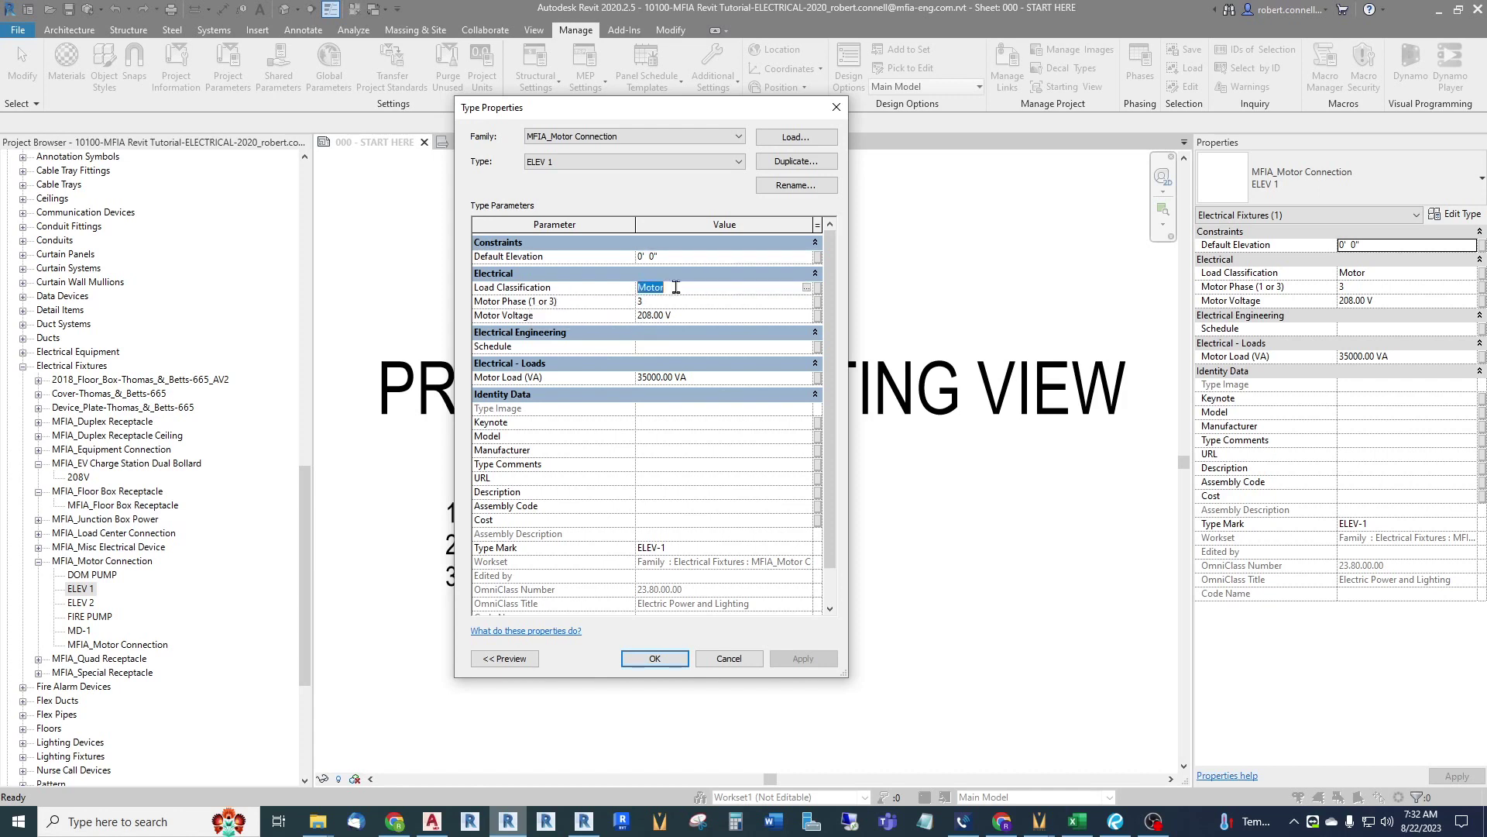
{"action": "left_click", "coordinate": [806, 289]}
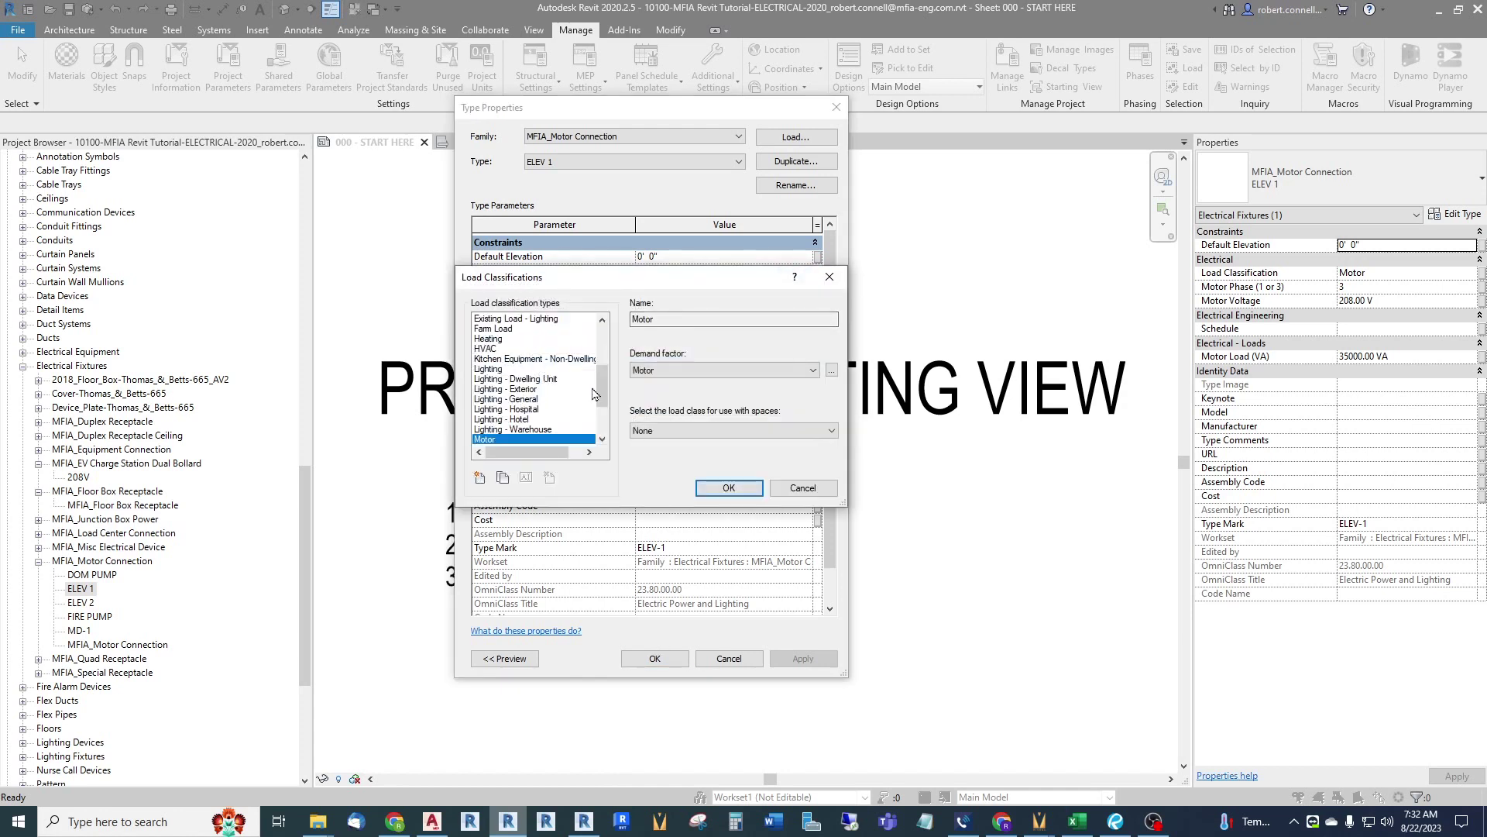
{"action": "left_click_drag", "start_coordinate": [603, 388], "coordinate": [608, 427]}
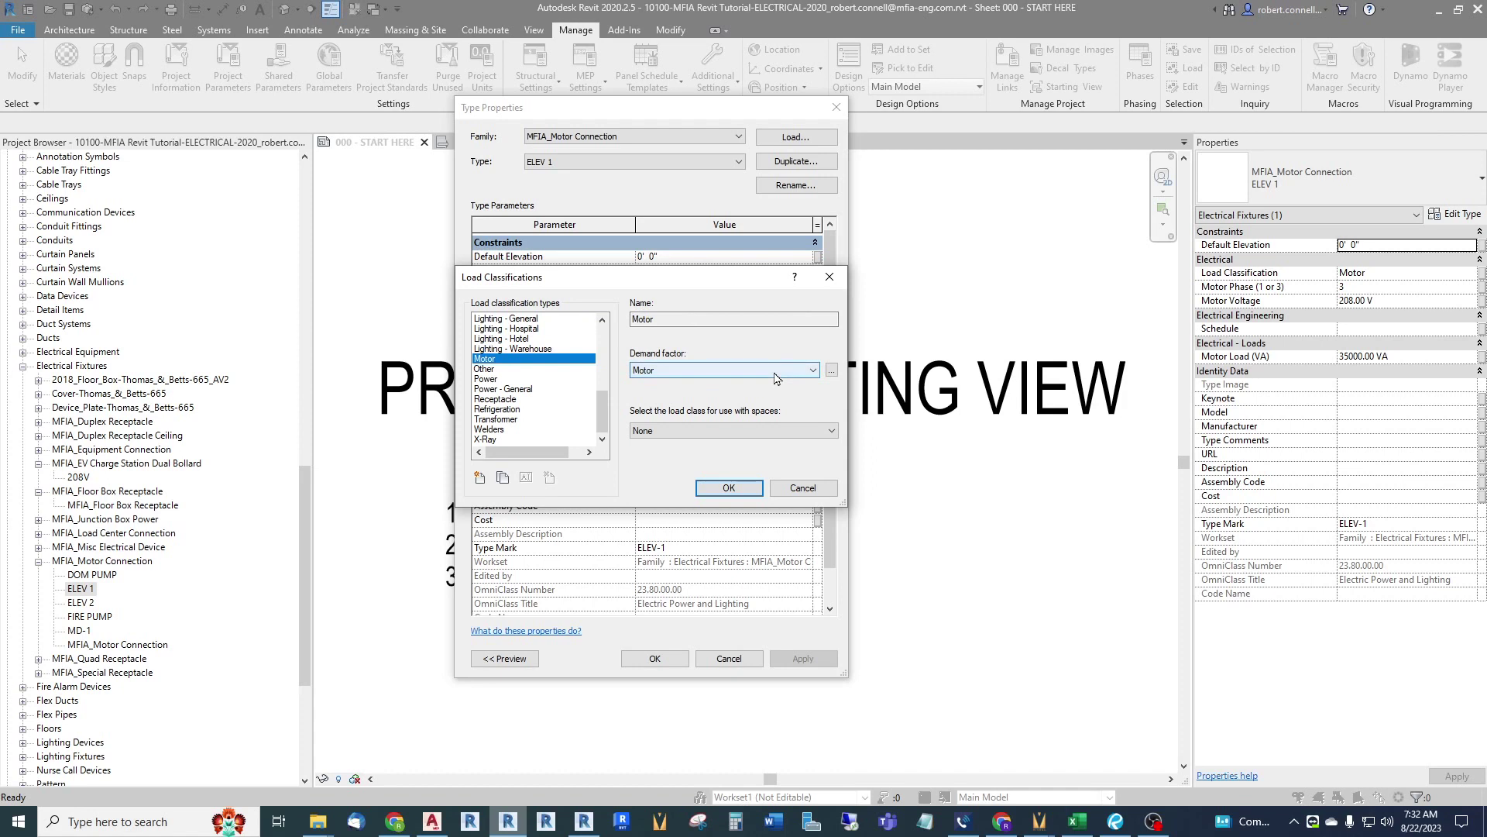
{"action": "left_click", "coordinate": [804, 488]}
{"action": "left_click", "coordinate": [729, 658]}
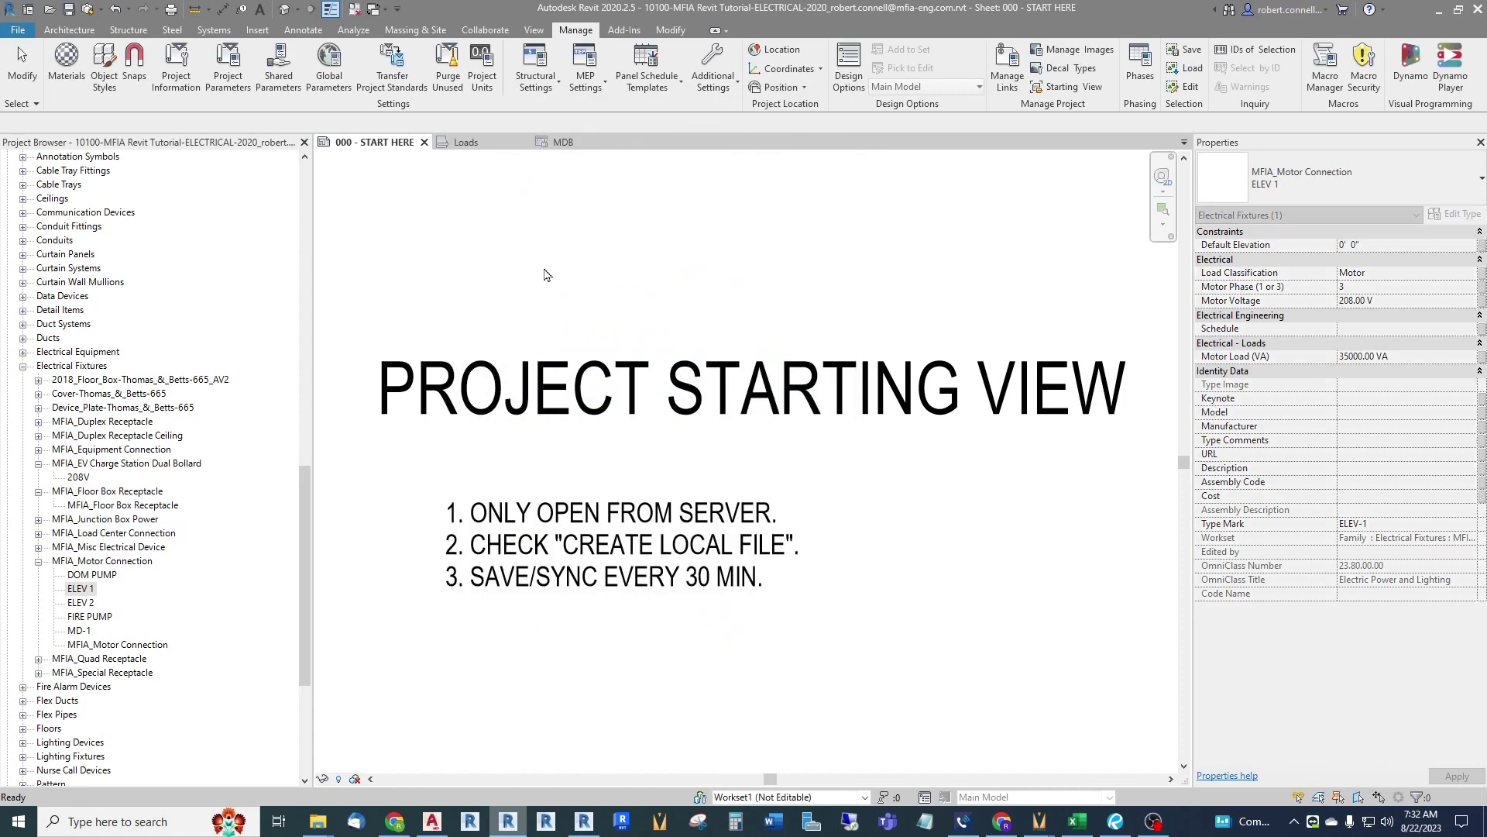
Show the Loads drafting view and review the load classifications Existing Load - 30 Day Metered, HVAC and Kitchen Equipment - Non-Dwelling Unit
{"action": "left_click", "coordinate": [465, 142]}
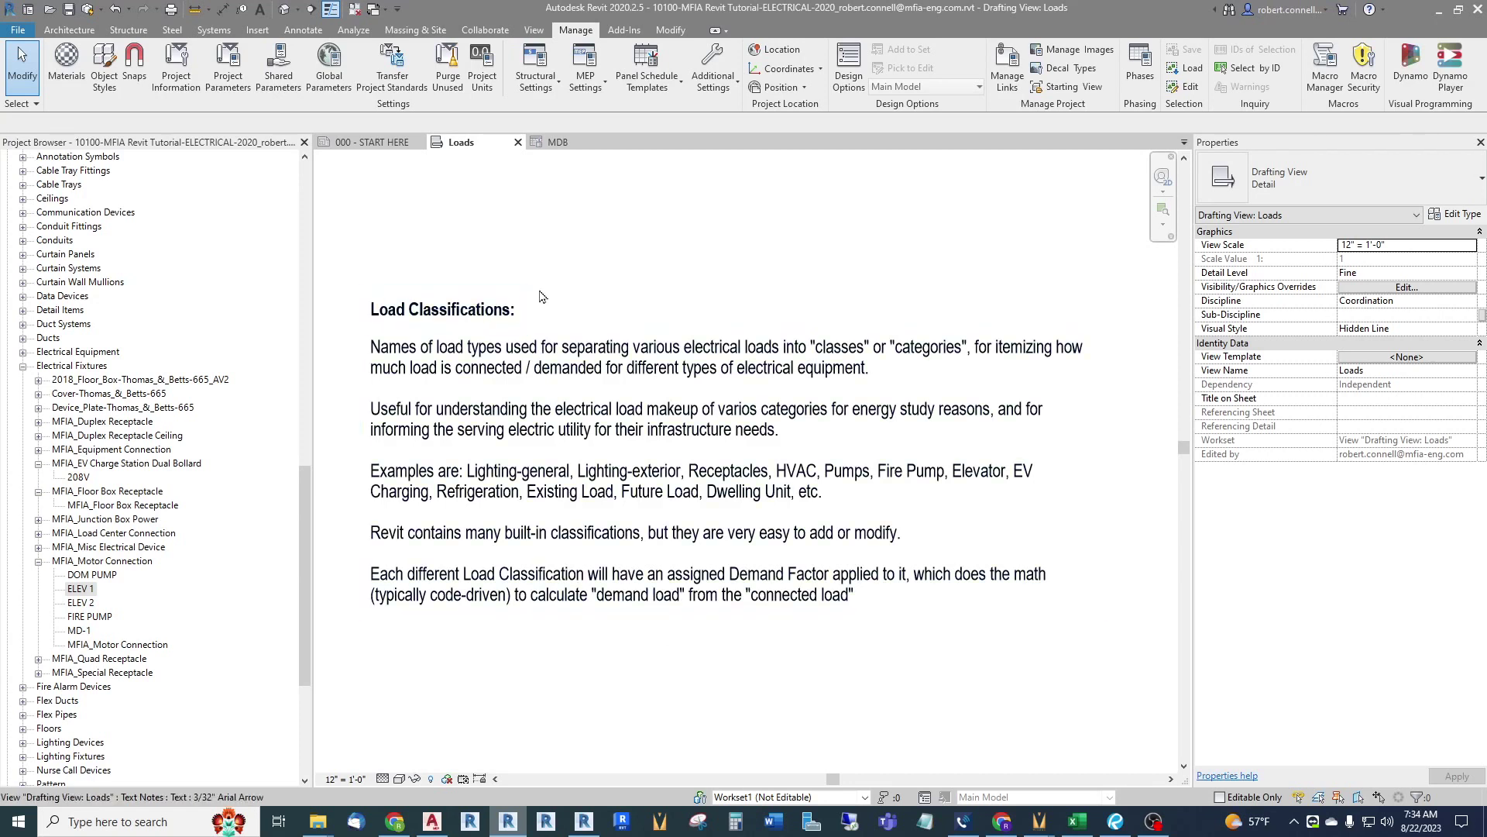
{"action": "left_click", "coordinate": [587, 77]}
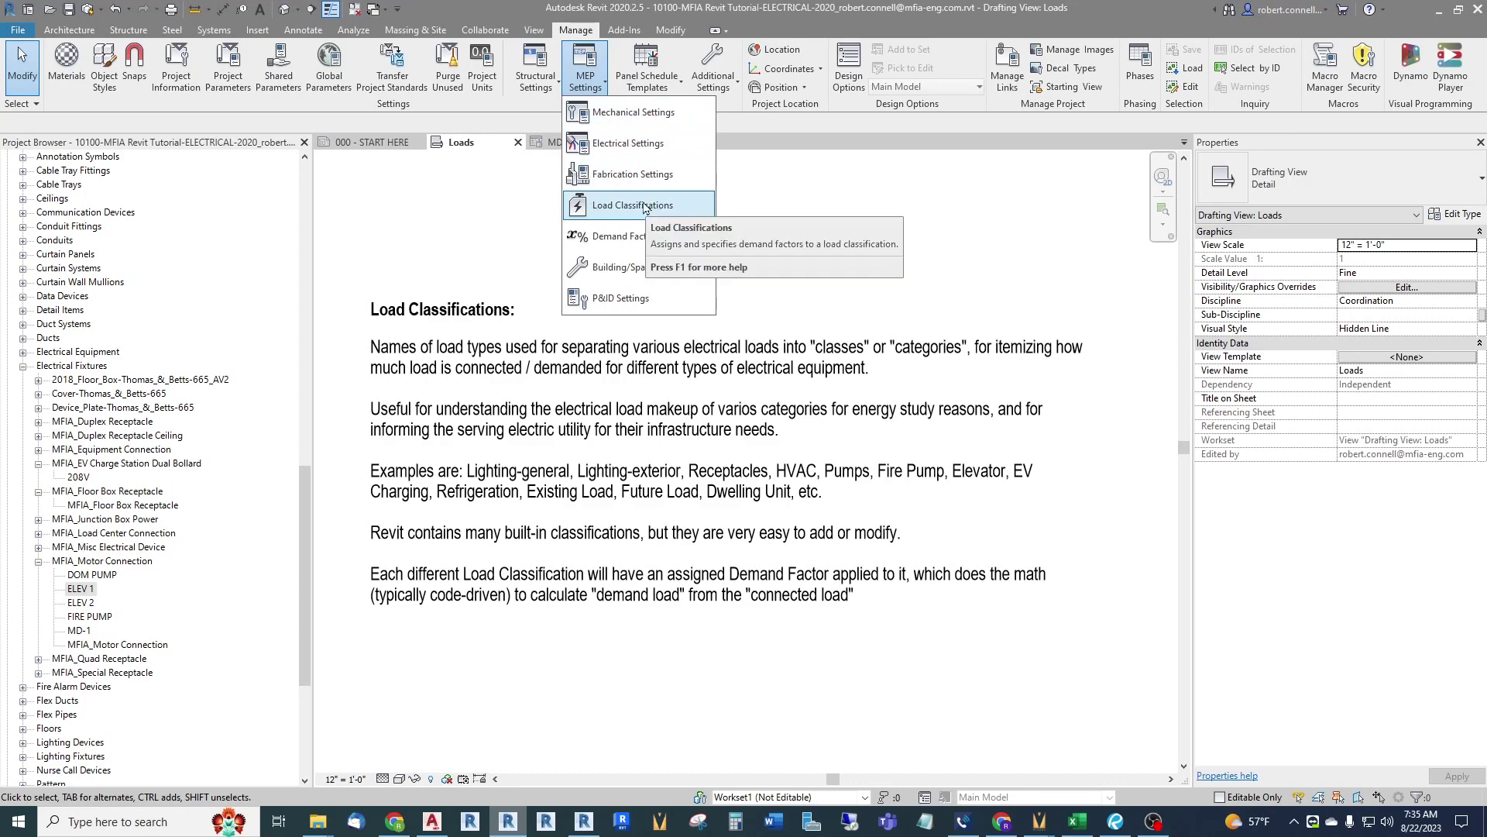
{"action": "left_click", "coordinate": [620, 208]}
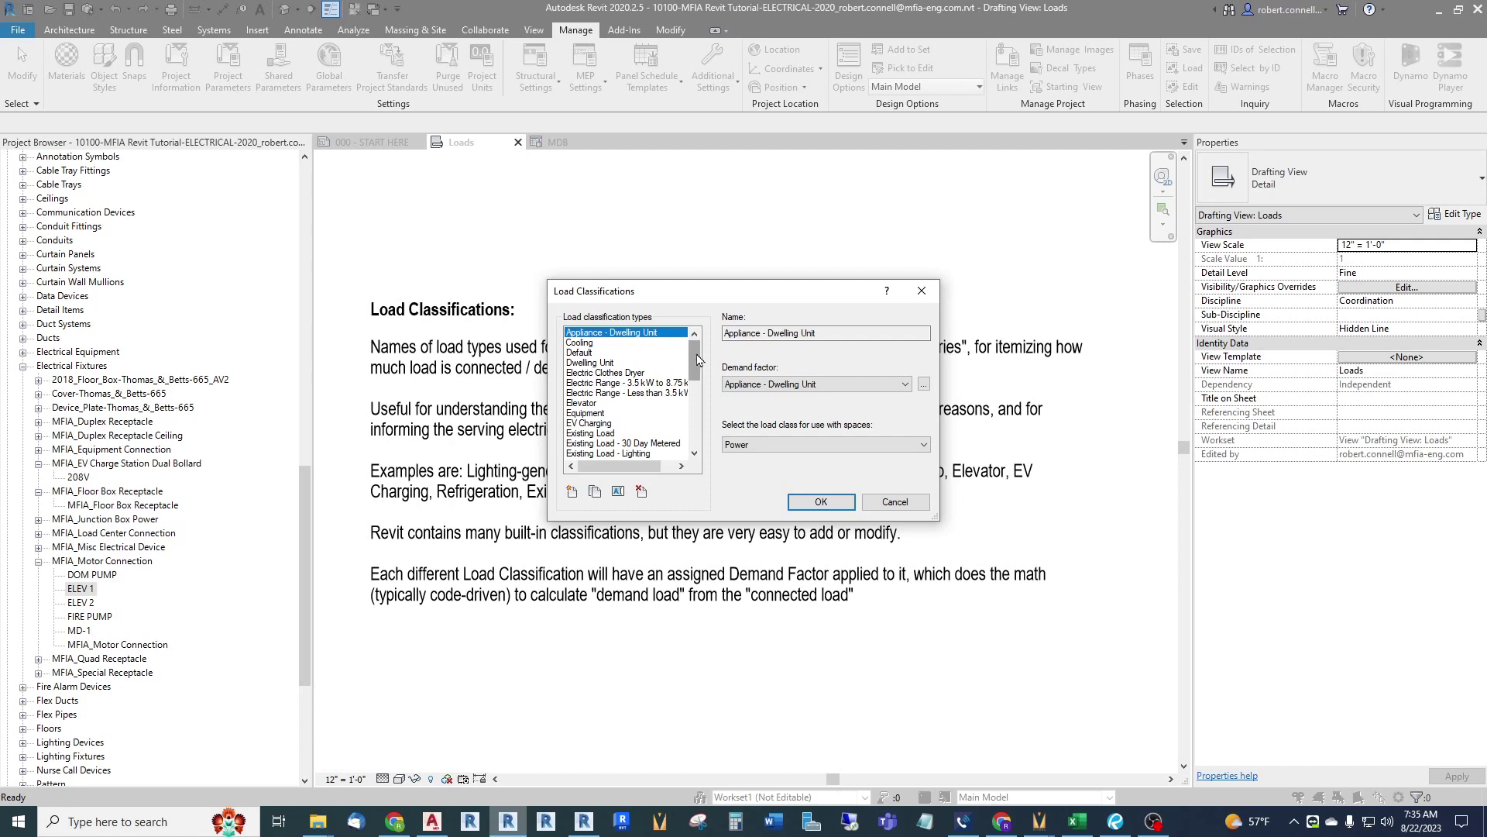
{"action": "left_click_drag", "start_coordinate": [699, 361], "coordinate": [697, 387]}
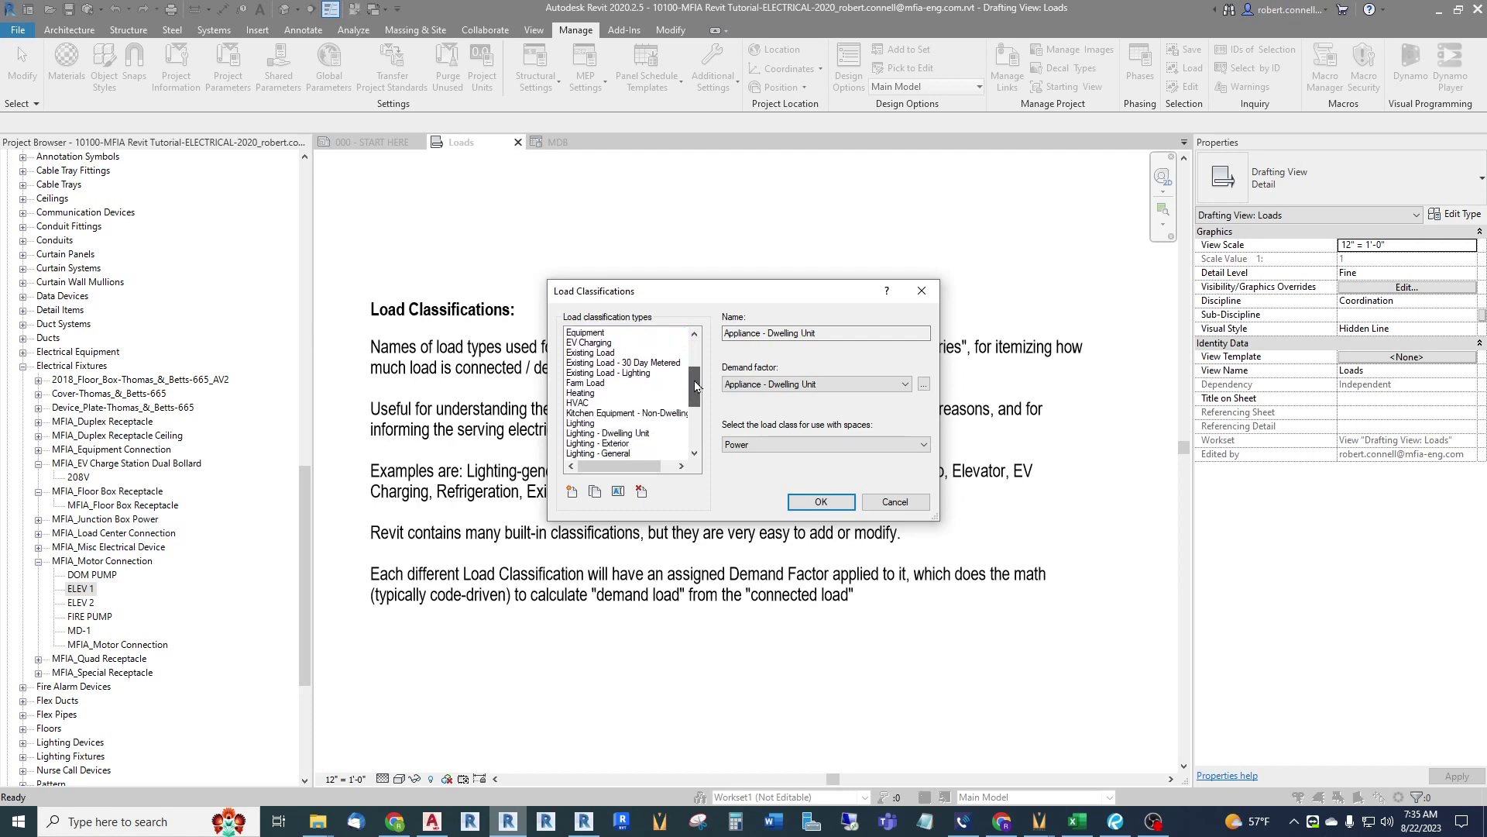
{"action": "left_click", "coordinate": [602, 364]}
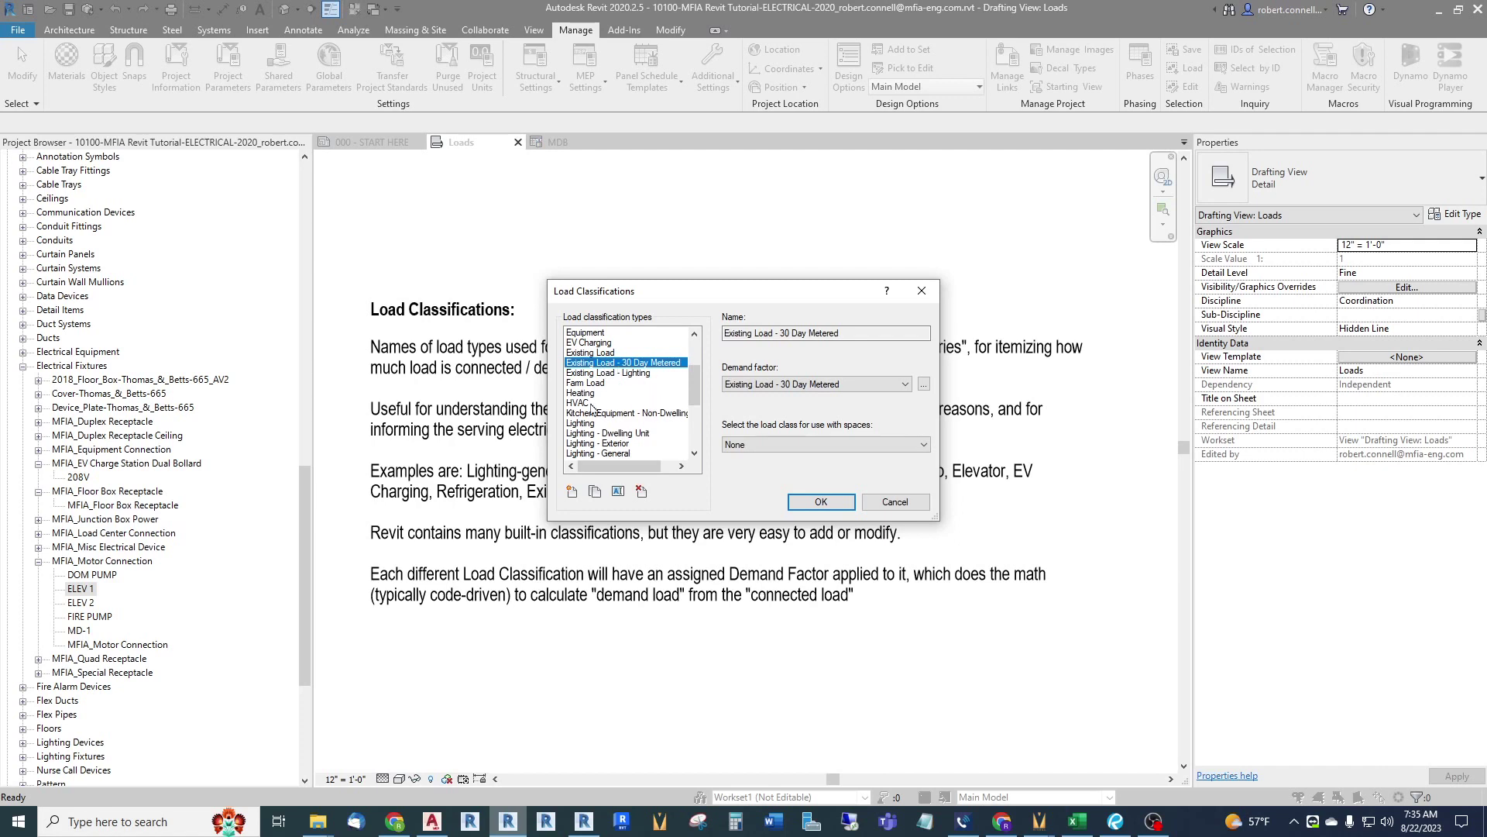
{"action": "left_click", "coordinate": [582, 405]}
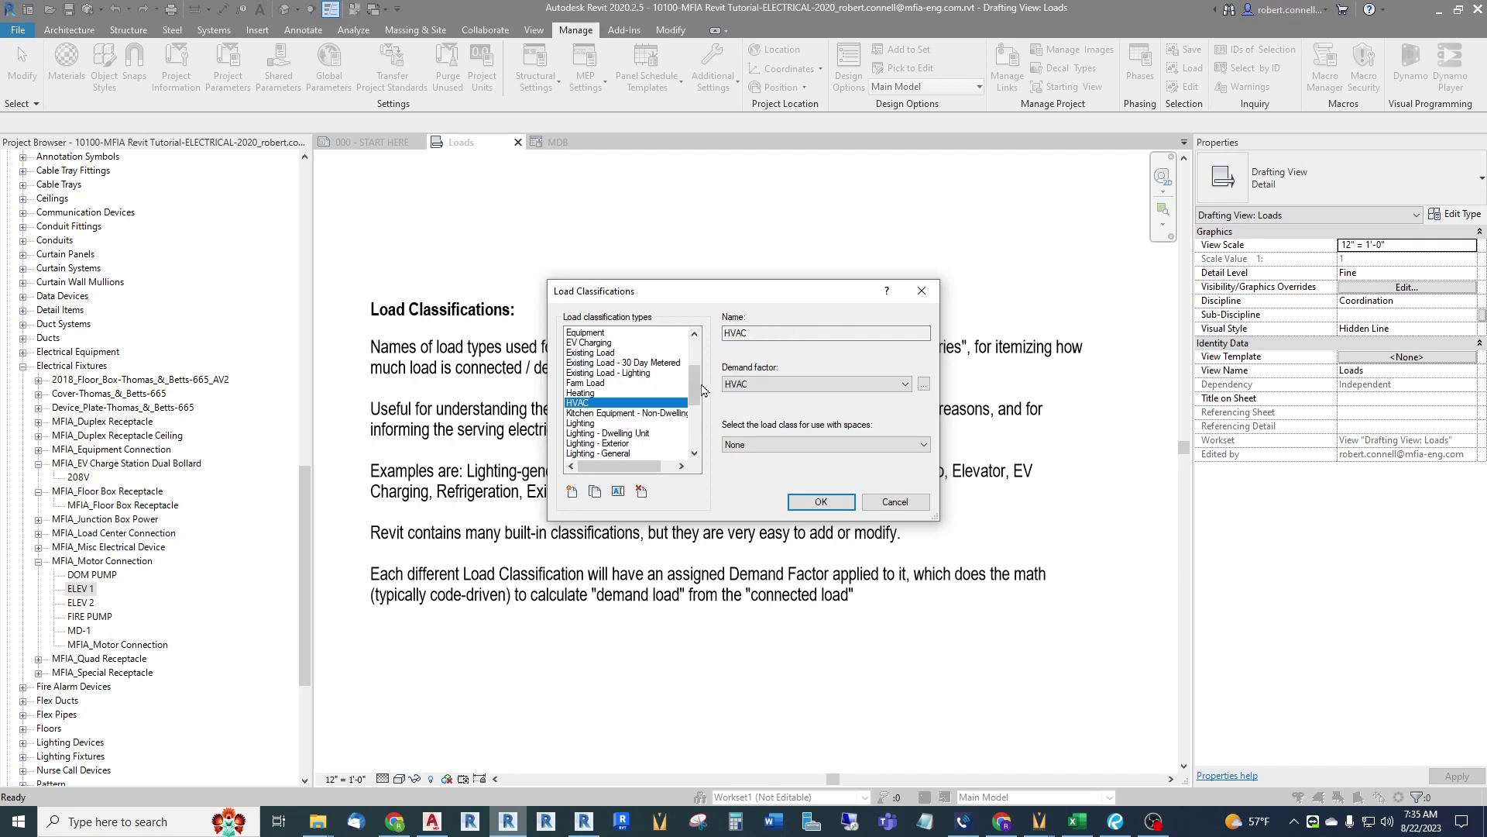
{"action": "scroll", "coordinate": [620, 392], "scroll_direction": "down", "scroll_amount": 2}
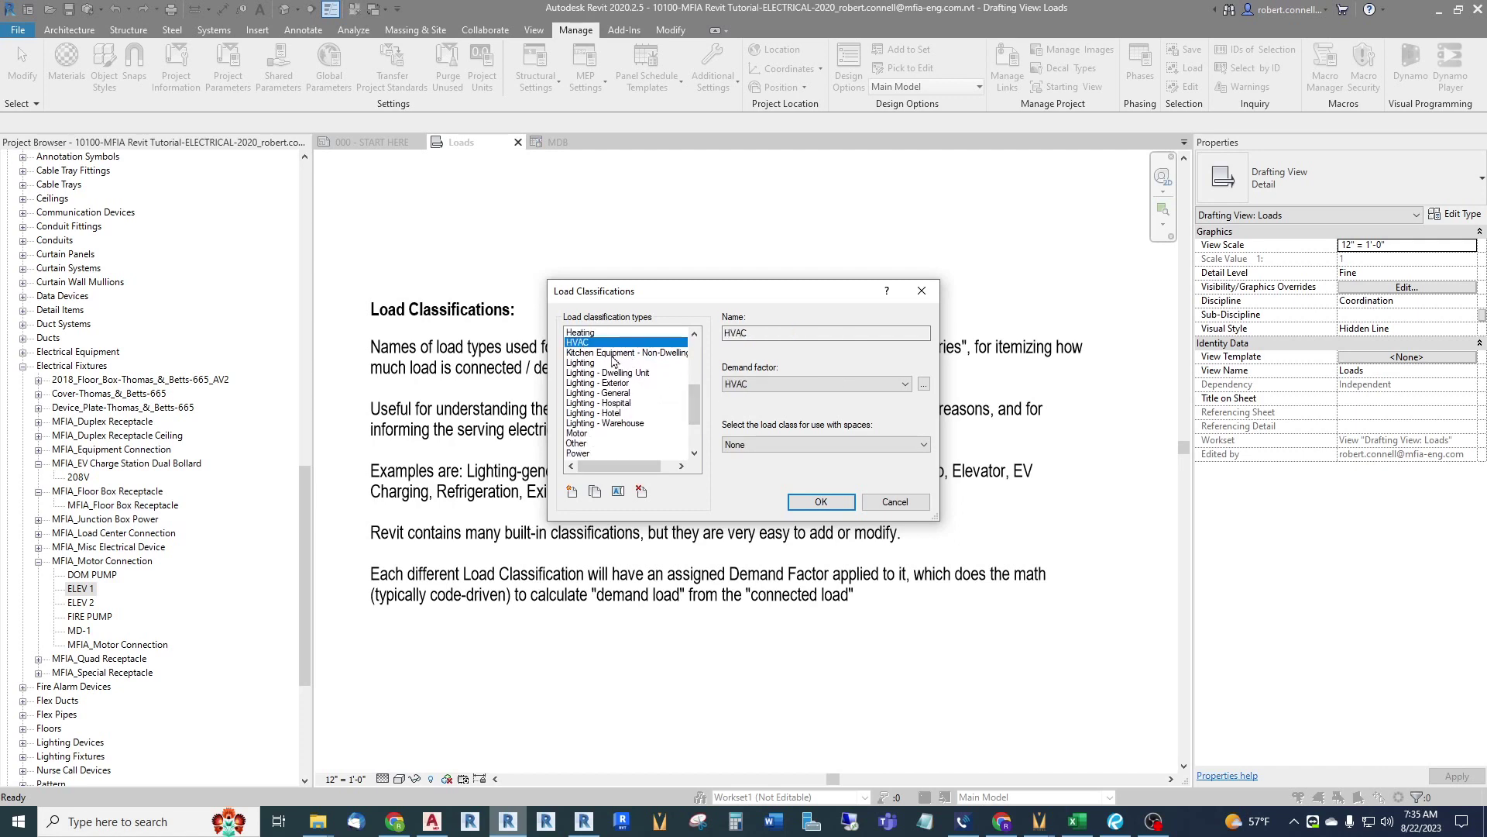
{"action": "left_click", "coordinate": [615, 354]}
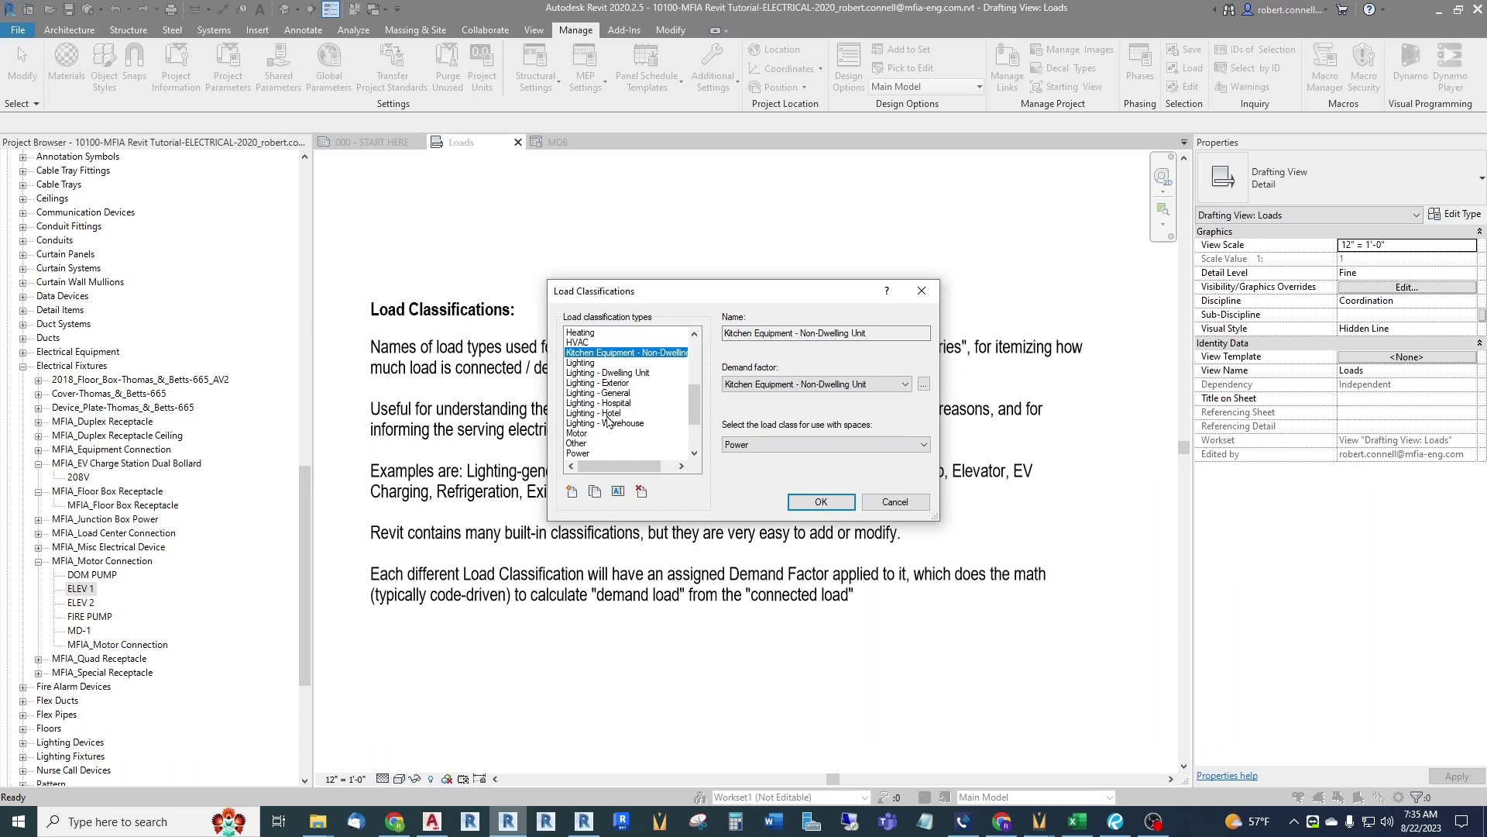
Look through the remaining load classification types and cancel the Load Classifications dialog
{"action": "scroll", "coordinate": [628, 388], "scroll_direction": "down", "scroll_amount": 3}
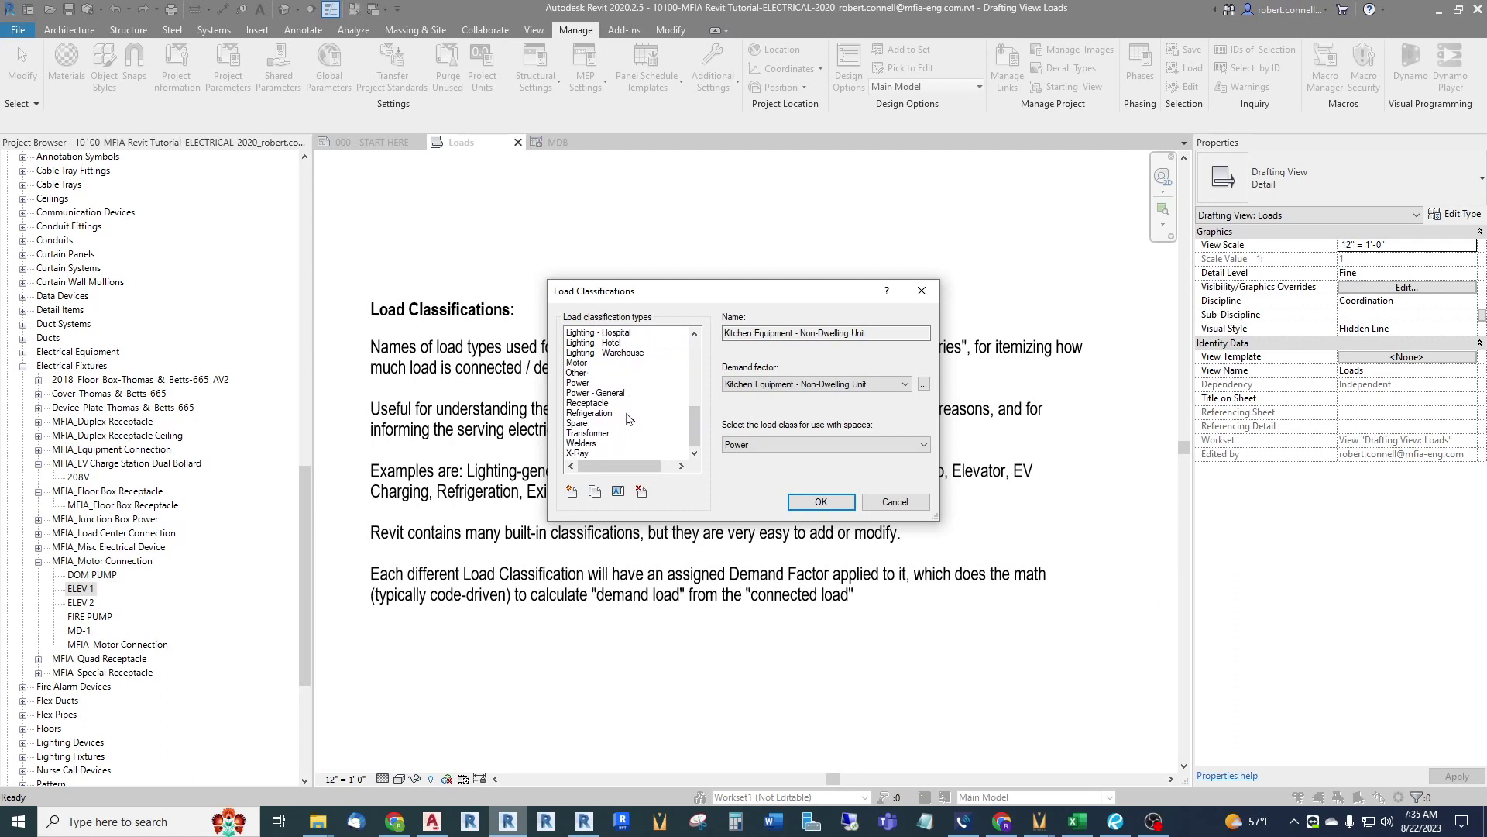
{"action": "scroll", "coordinate": [624, 445], "scroll_direction": "up", "scroll_amount": 10}
{"action": "scroll", "coordinate": [624, 444], "scroll_direction": "down", "scroll_amount": 3}
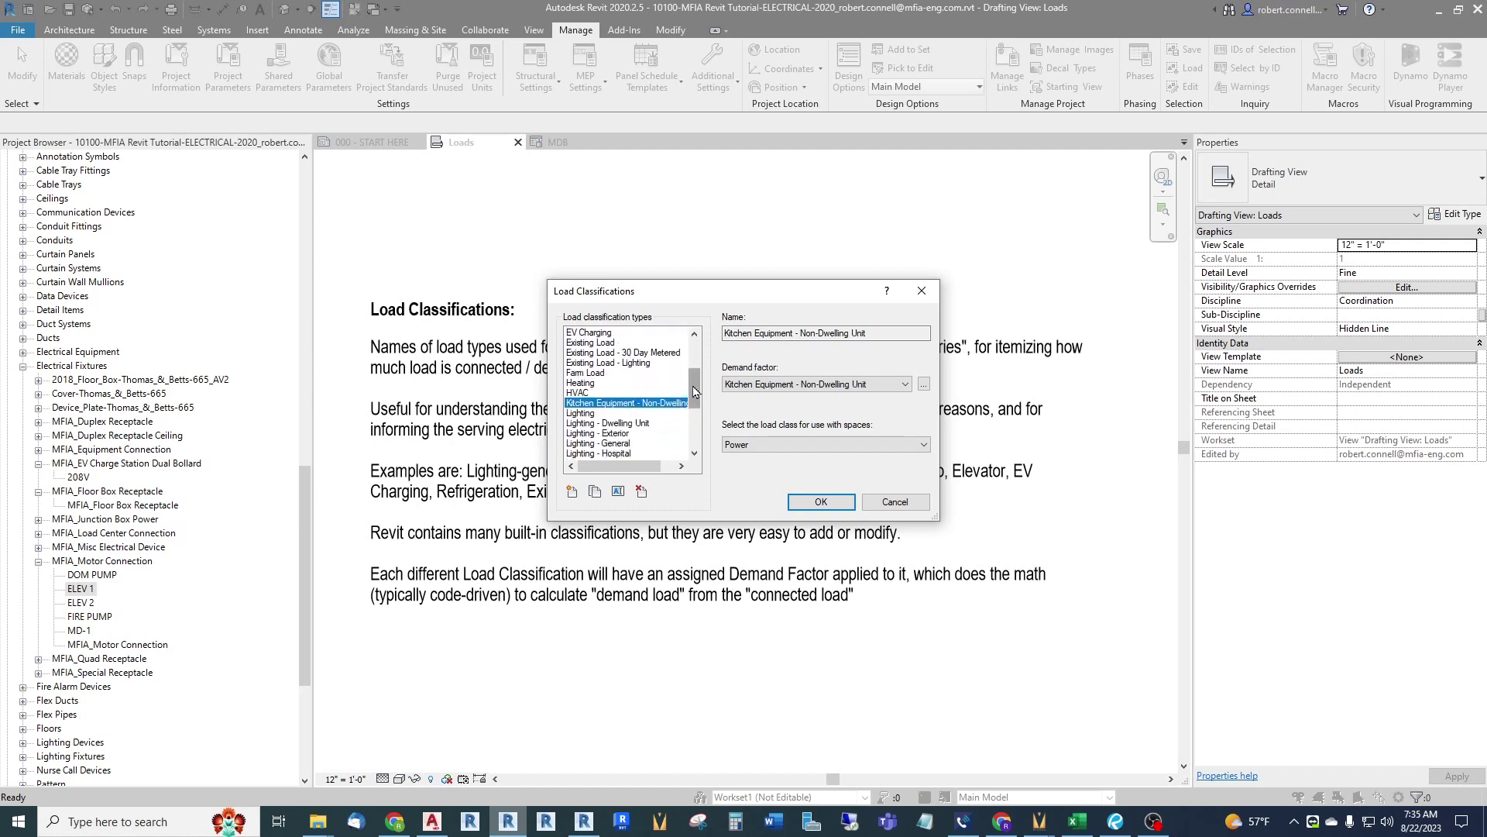
{"action": "left_click_drag", "start_coordinate": [695, 391], "coordinate": [695, 451]}
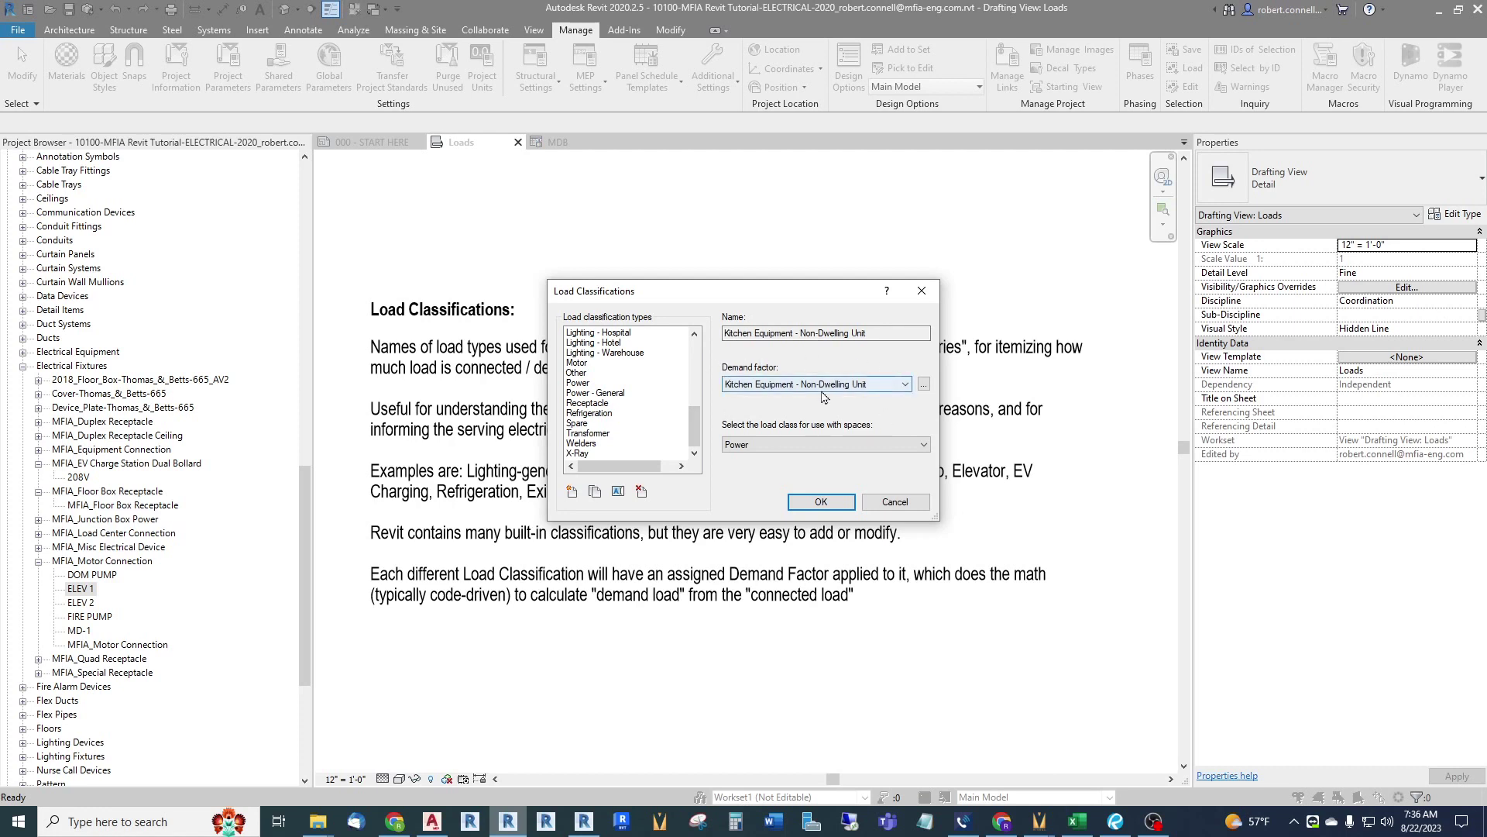
{"action": "left_click", "coordinate": [891, 502]}
Read the Demand Factor note in the Loads drafting view, including its three calculation methods
{"action": "scroll", "coordinate": [665, 276], "scroll_direction": "down", "scroll_amount": 2}
{"action": "scroll", "coordinate": [657, 465], "scroll_direction": "up", "scroll_amount": 2}
{"action": "scroll", "coordinate": [654, 512], "scroll_direction": "down", "scroll_amount": 1}
{"action": "scroll", "coordinate": [651, 547], "scroll_direction": "up", "scroll_amount": 1}
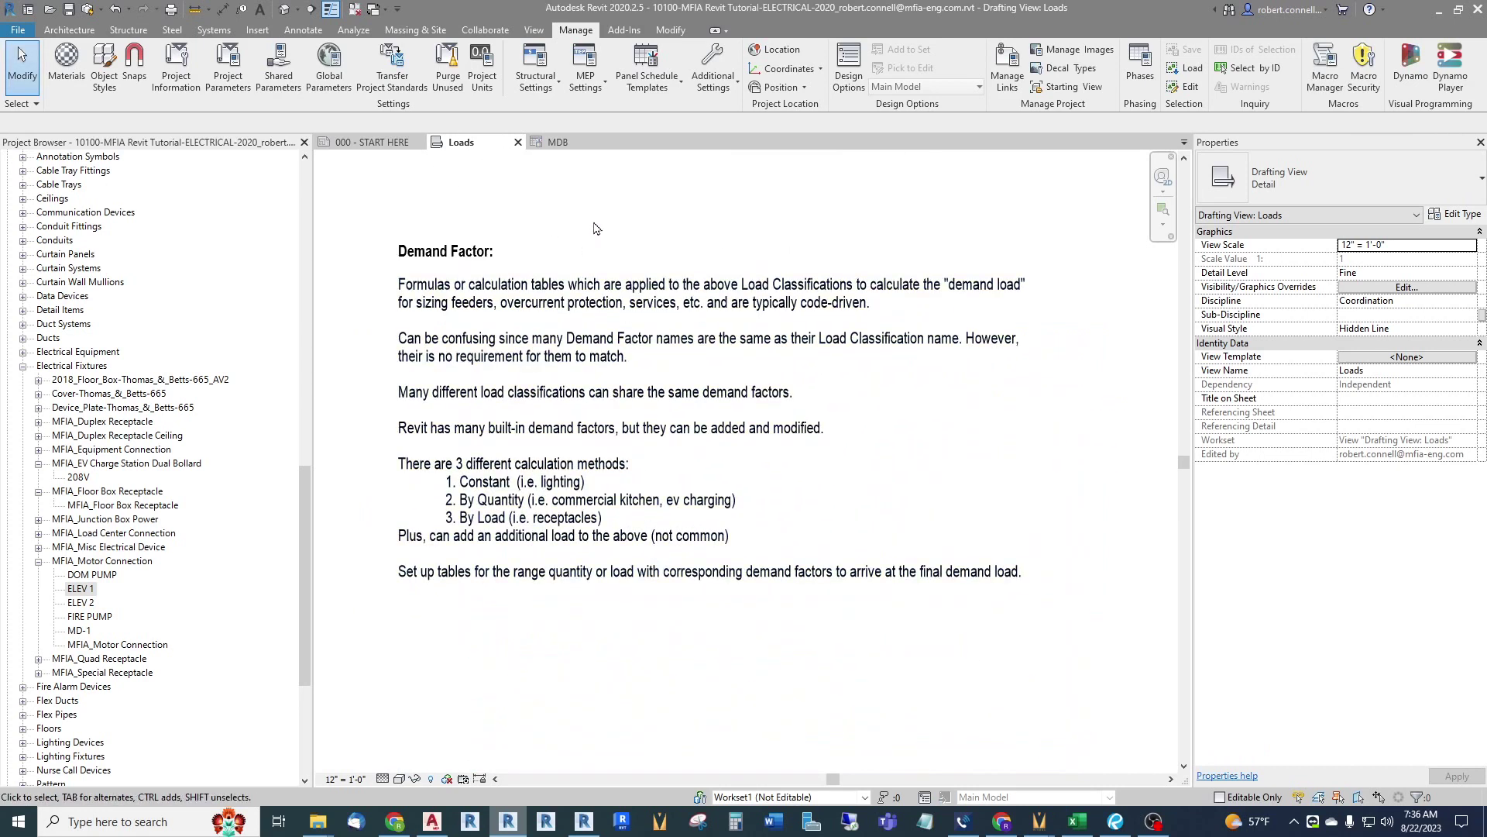
{"action": "scroll", "coordinate": [537, 224], "scroll_direction": "up", "scroll_amount": 1}
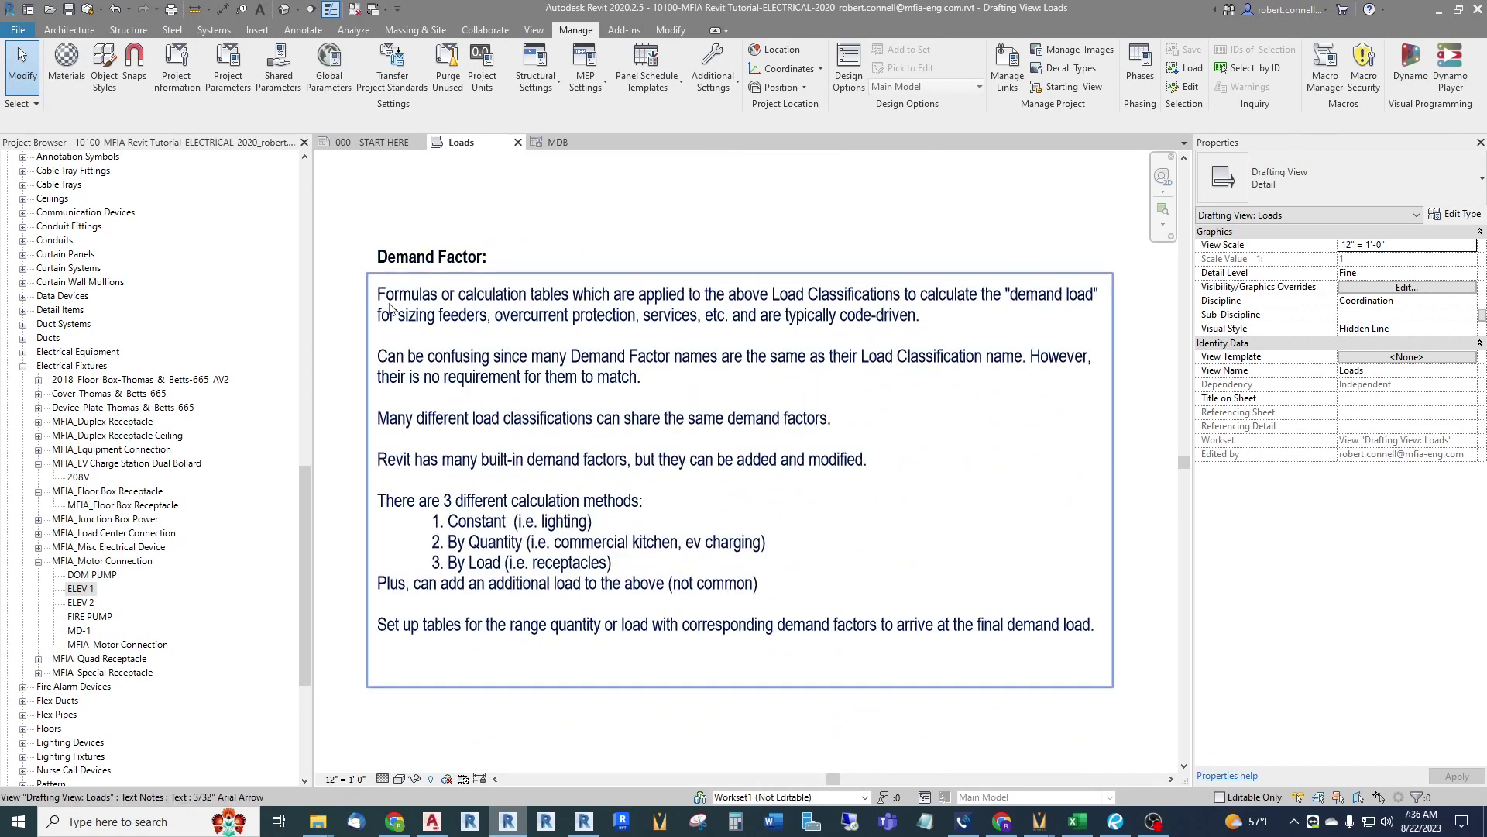
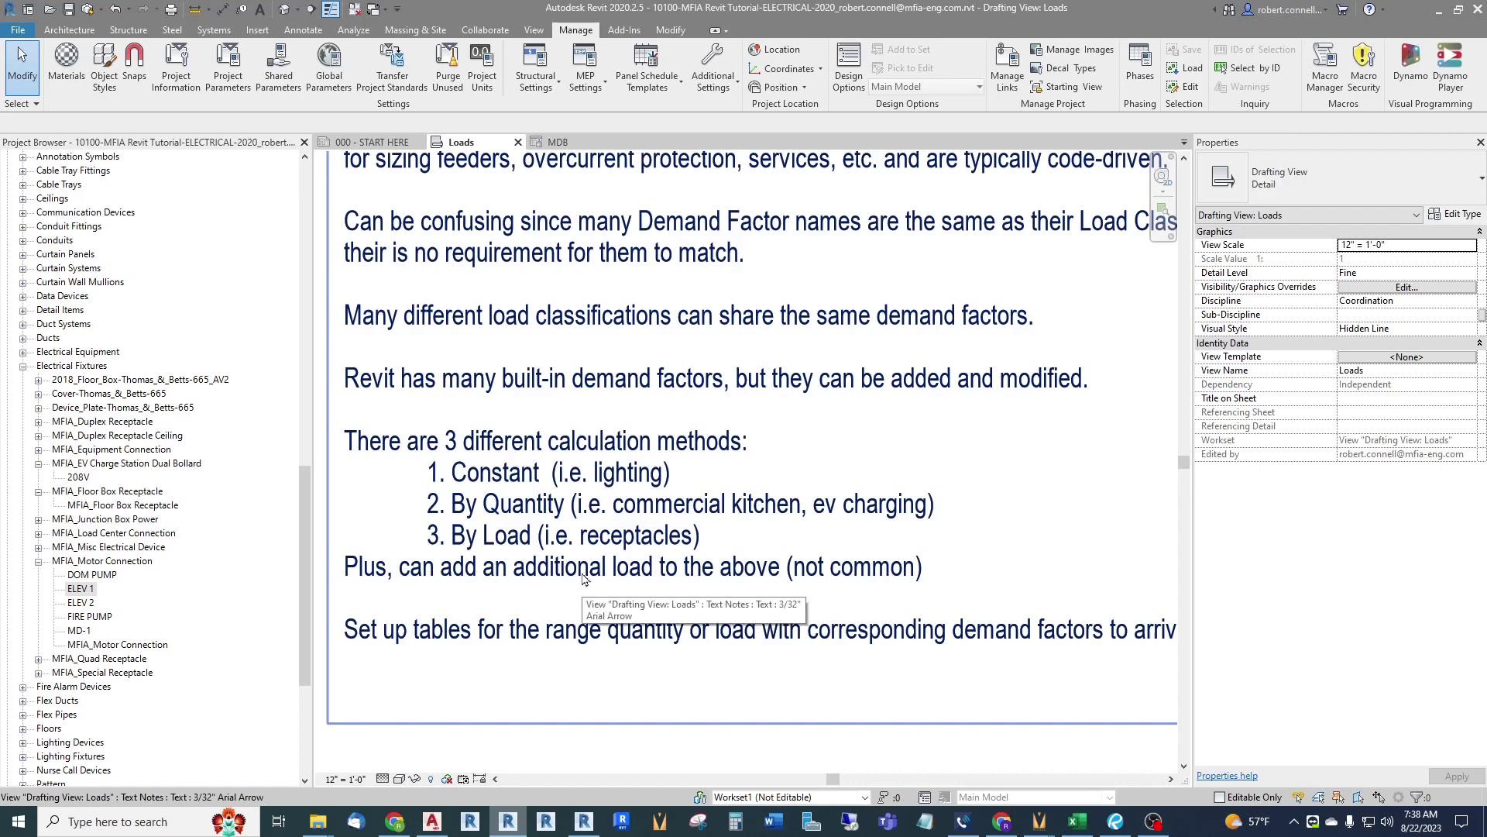
{"action": "key", "text": "z"}
{"action": "key", "text": "f"}
{"action": "scroll", "coordinate": [574, 624], "scroll_direction": "up", "scroll_amount": 2}
{"action": "scroll", "coordinate": [589, 624], "scroll_direction": "down", "scroll_amount": 4}
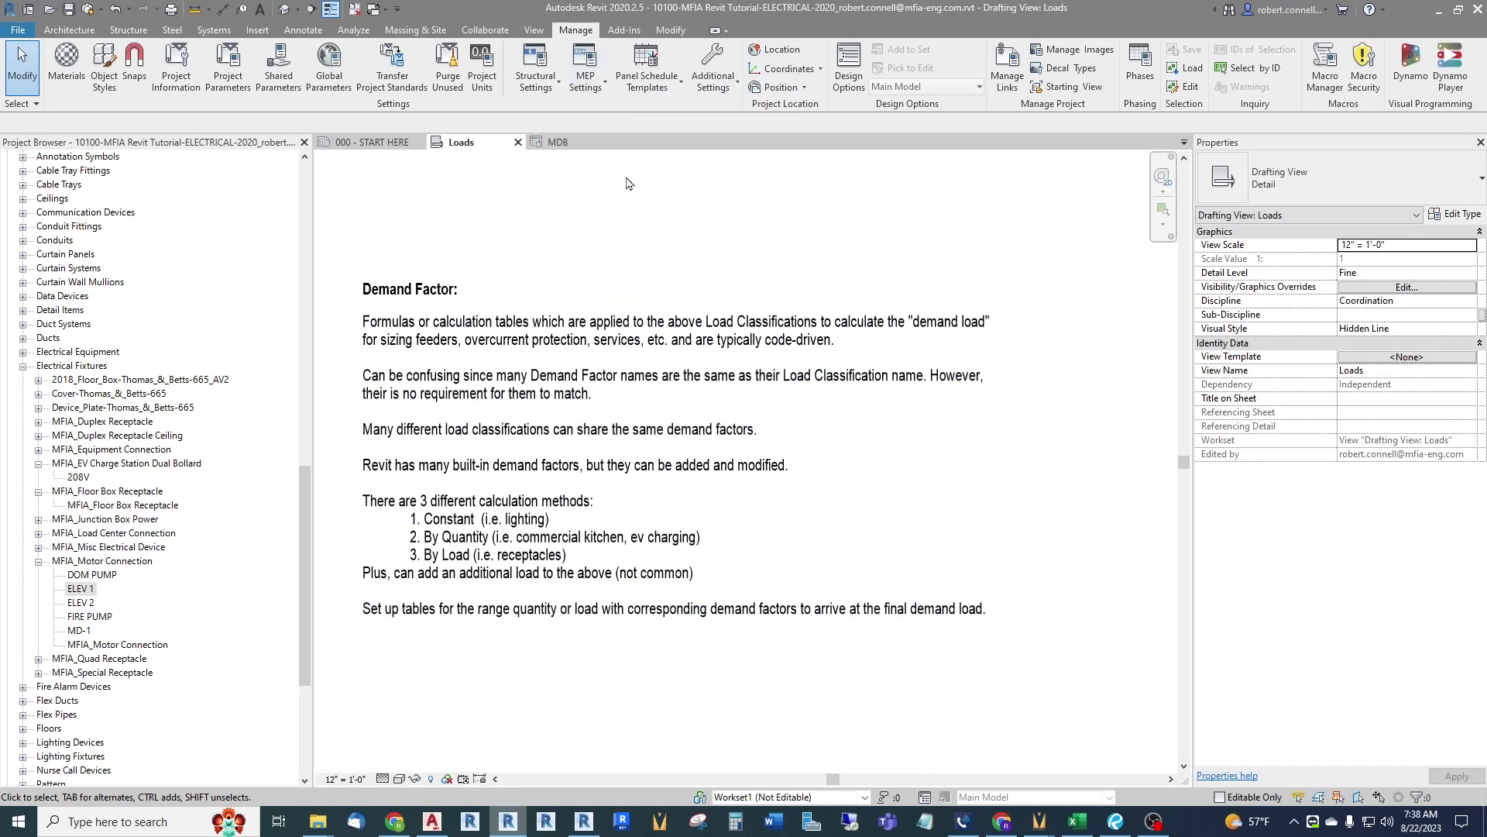
Open the project's Demand Factors settings and look through the list of demand factor types beside the note
{"action": "left_click", "coordinate": [586, 82]}
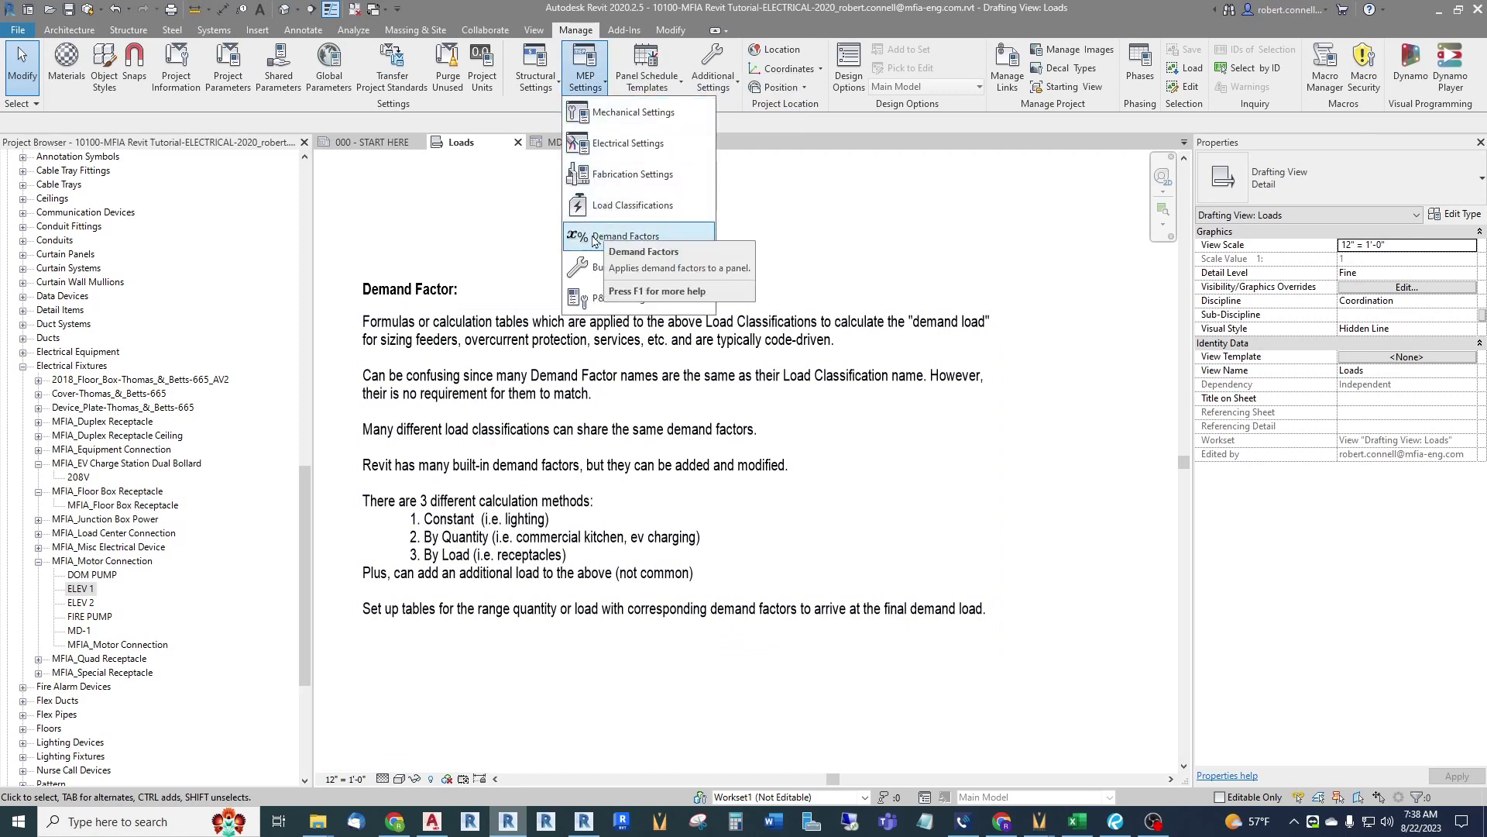
{"action": "left_click", "coordinate": [606, 237]}
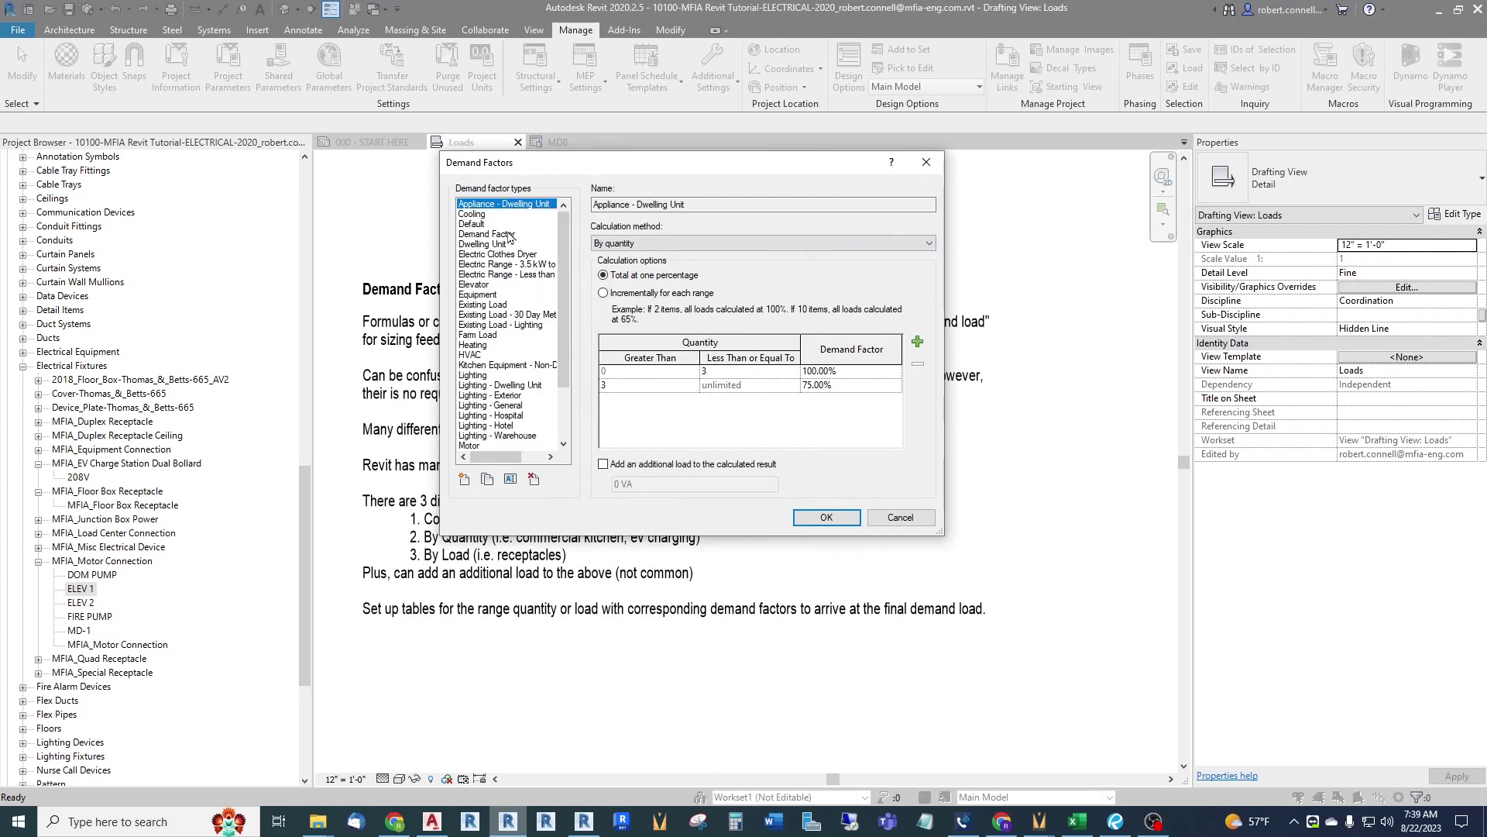
{"action": "mouse_move", "coordinate": [563, 281]}
{"action": "left_mouse_down"}
{"action": "mouse_move", "coordinate": [566, 375]}
{"action": "mouse_move", "coordinate": [566, 264]}
{"action": "left_mouse_up"}
{"action": "scroll", "coordinate": [497, 339], "scroll_direction": "down", "scroll_amount": 3}
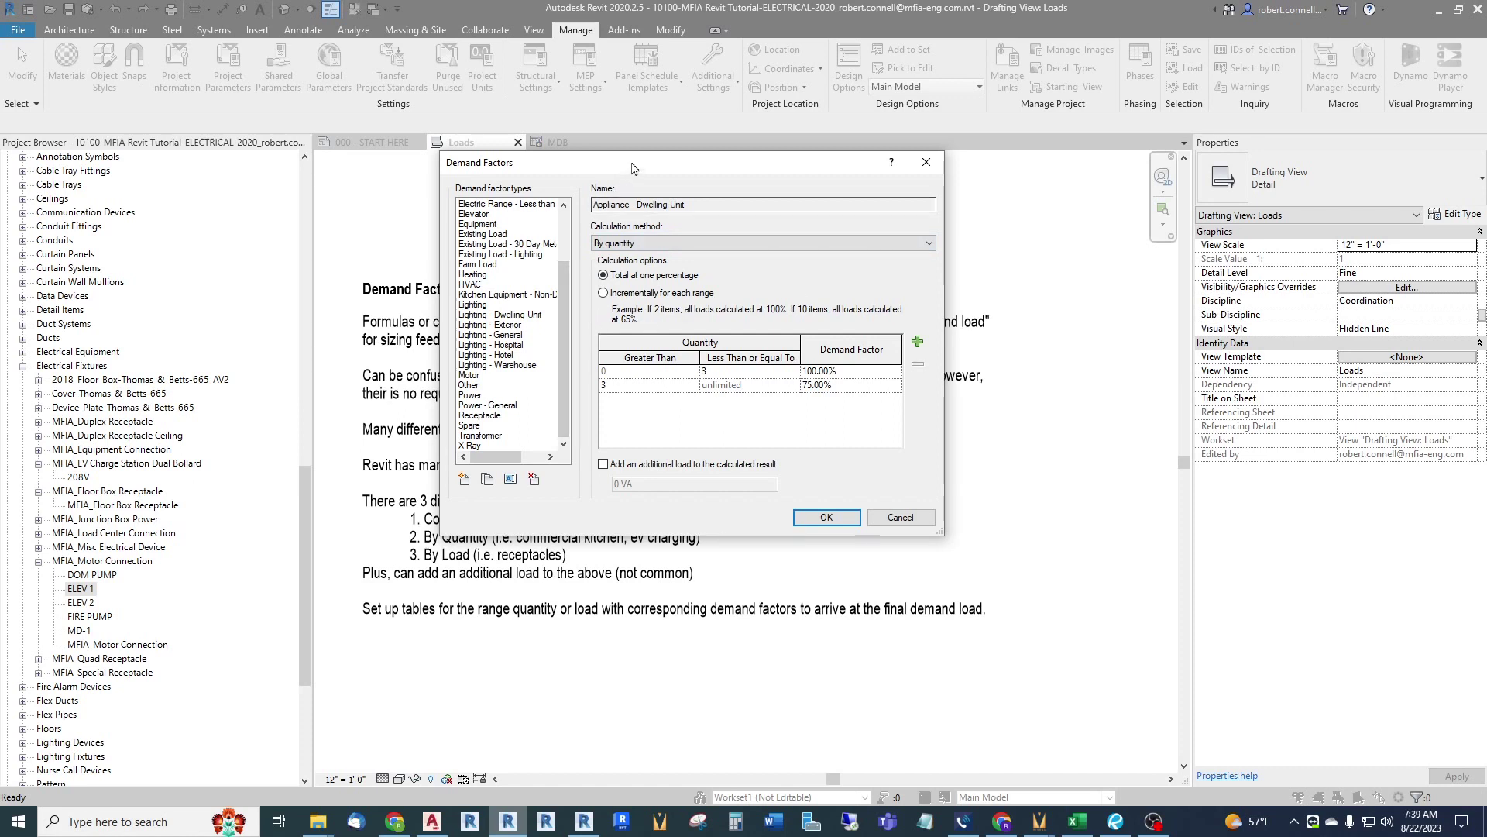
{"action": "left_click_drag", "start_coordinate": [639, 162], "coordinate": [725, 117]}
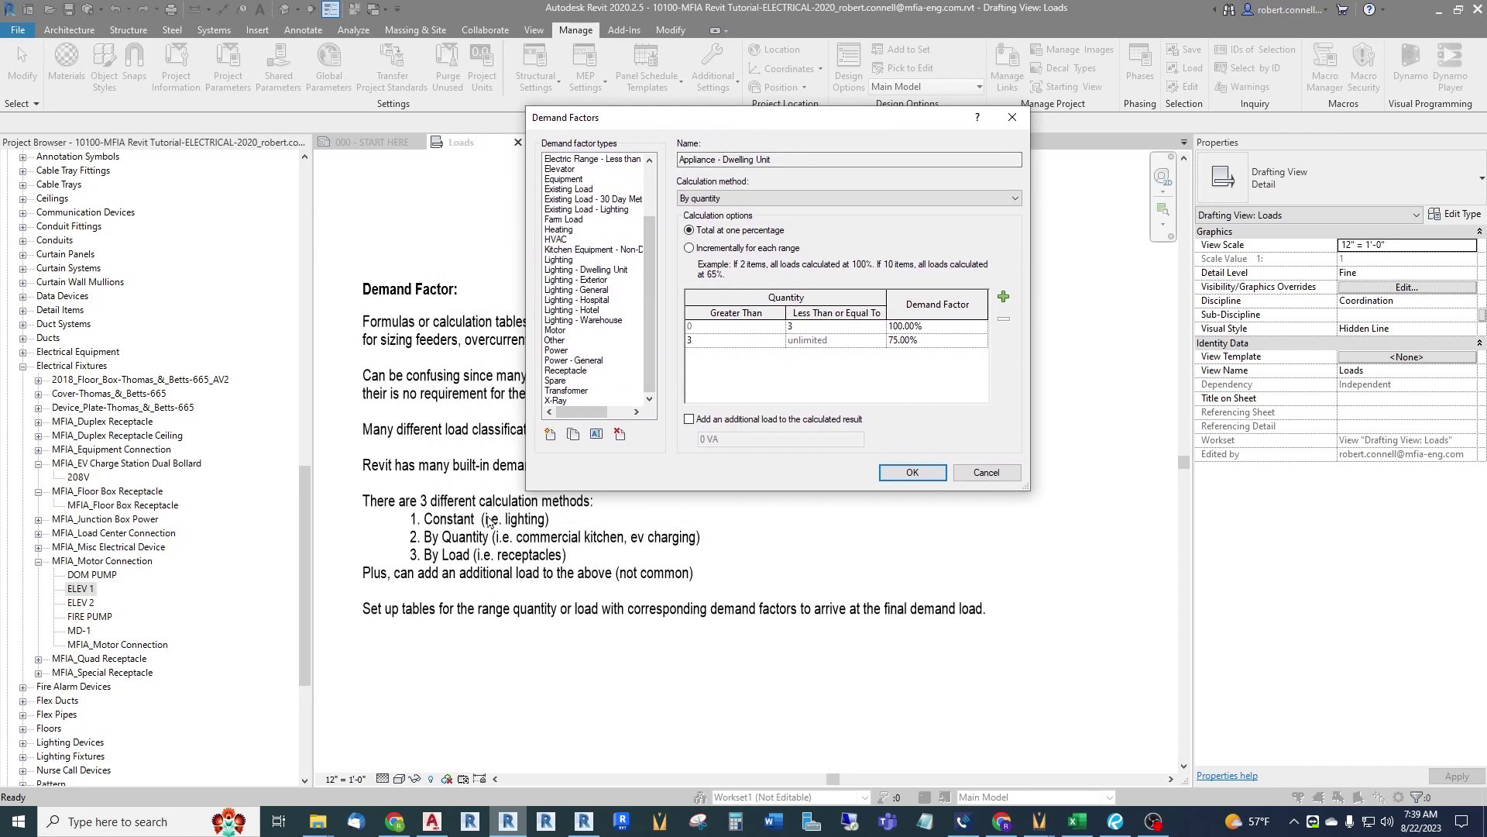
{"action": "left_click_drag", "start_coordinate": [697, 117], "coordinate": [575, 189]}
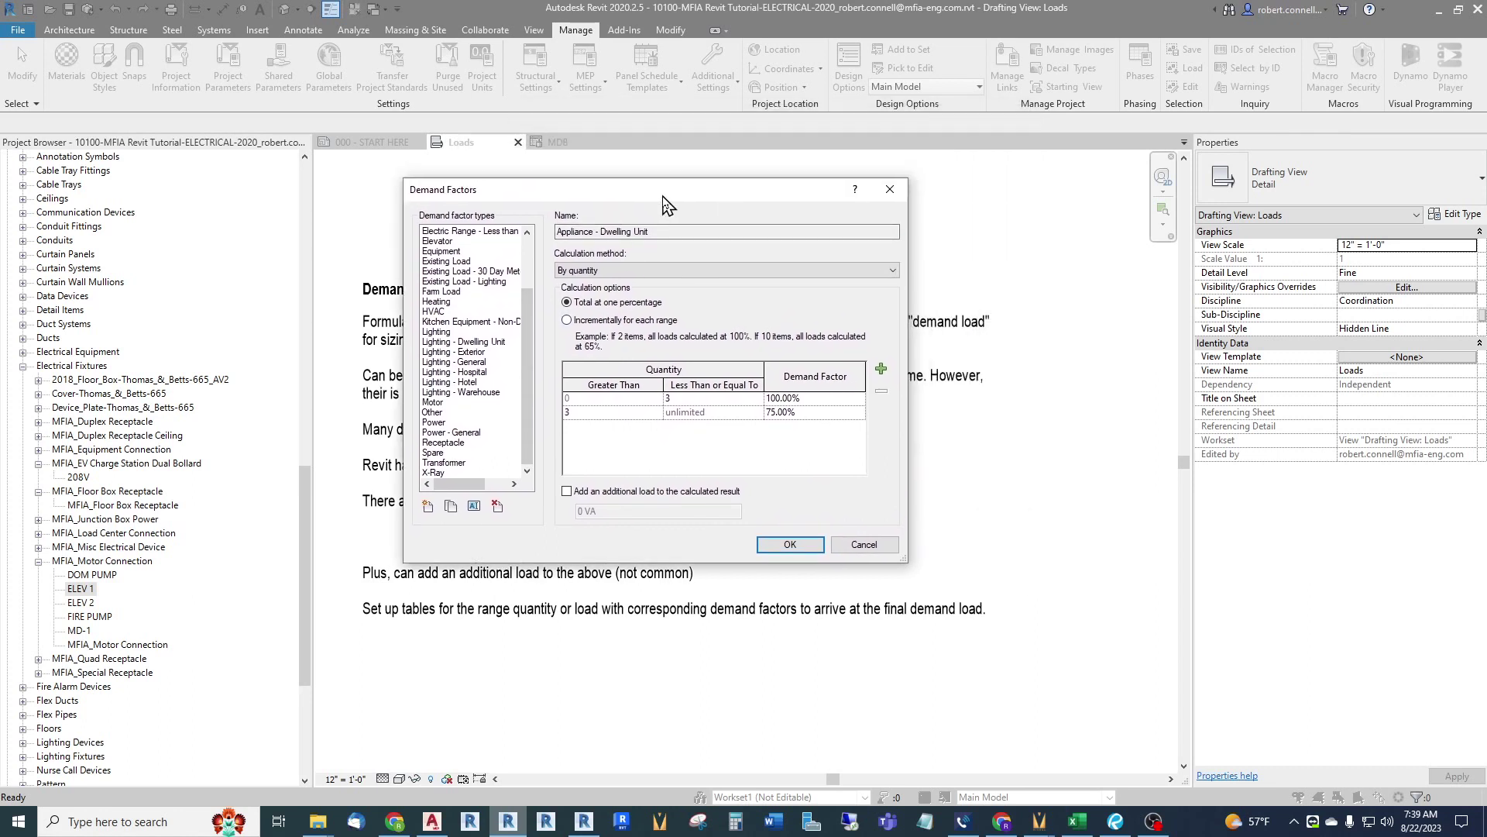
Examine the Lighting - General demand factor and its calculation method options, choosing Constant
{"action": "left_click", "coordinate": [458, 363]}
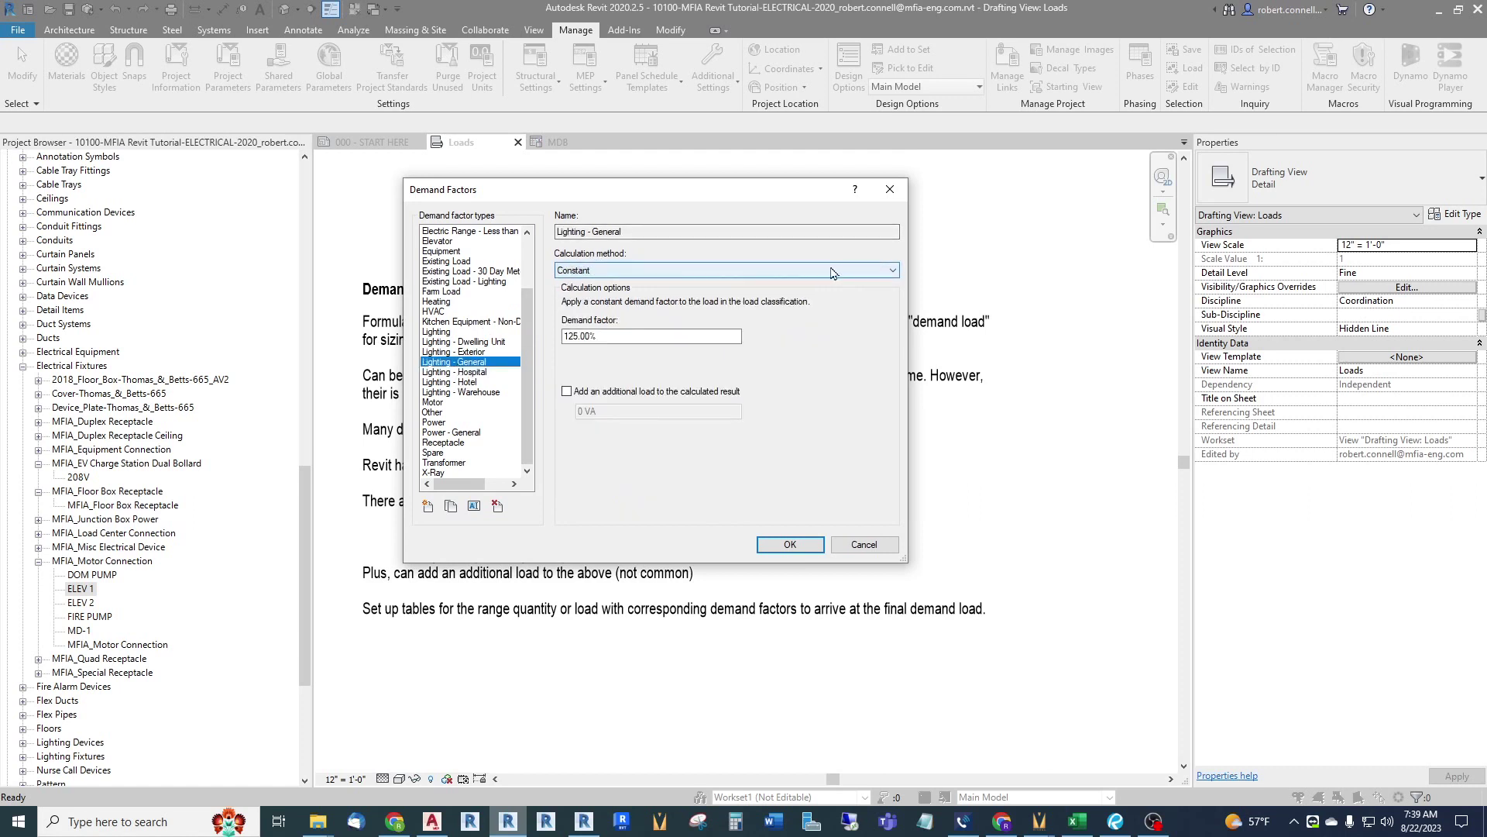
{"action": "left_click", "coordinate": [893, 270]}
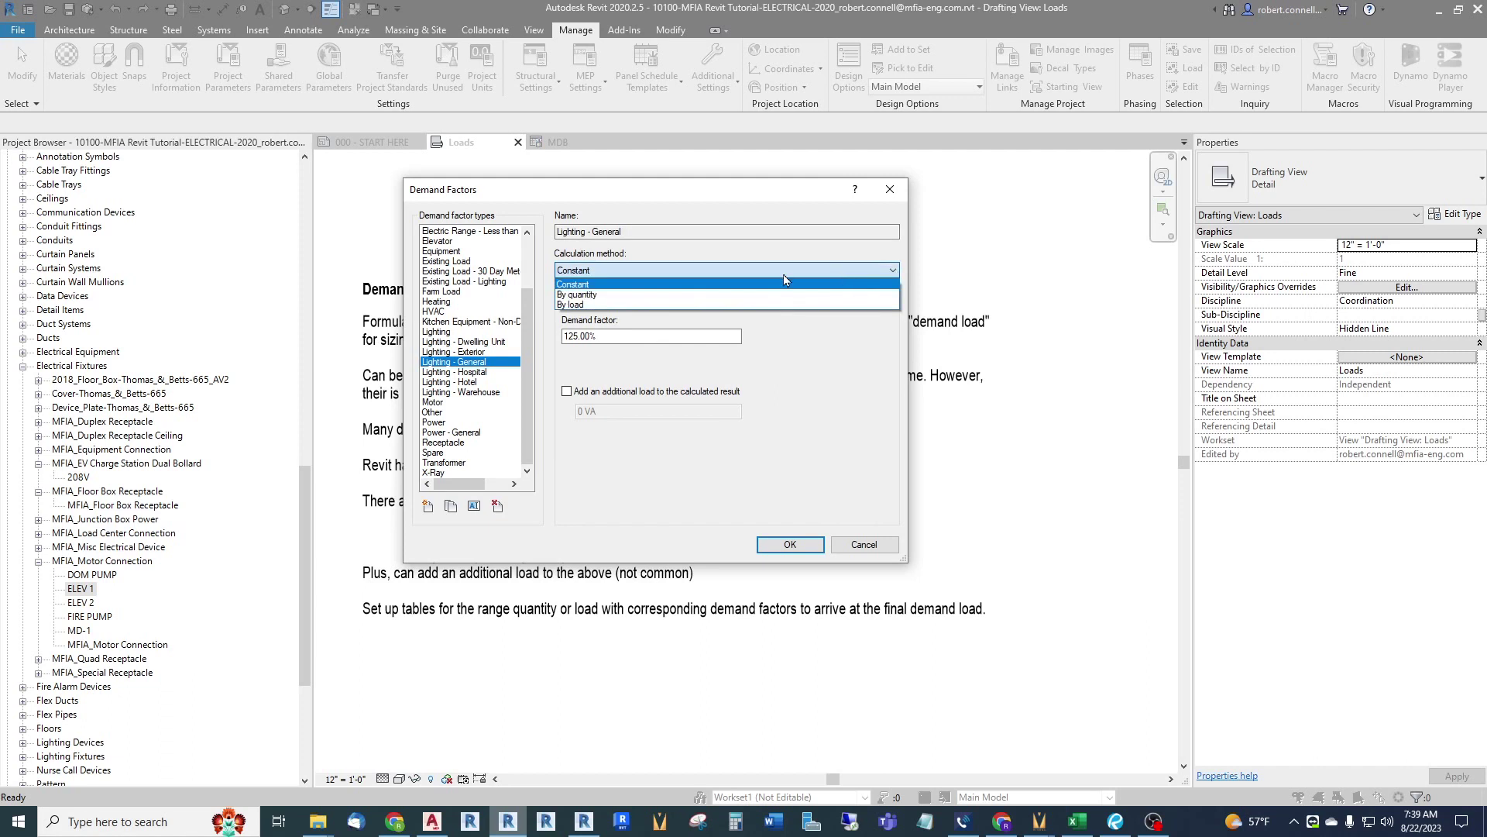
{"action": "left_click", "coordinate": [577, 284]}
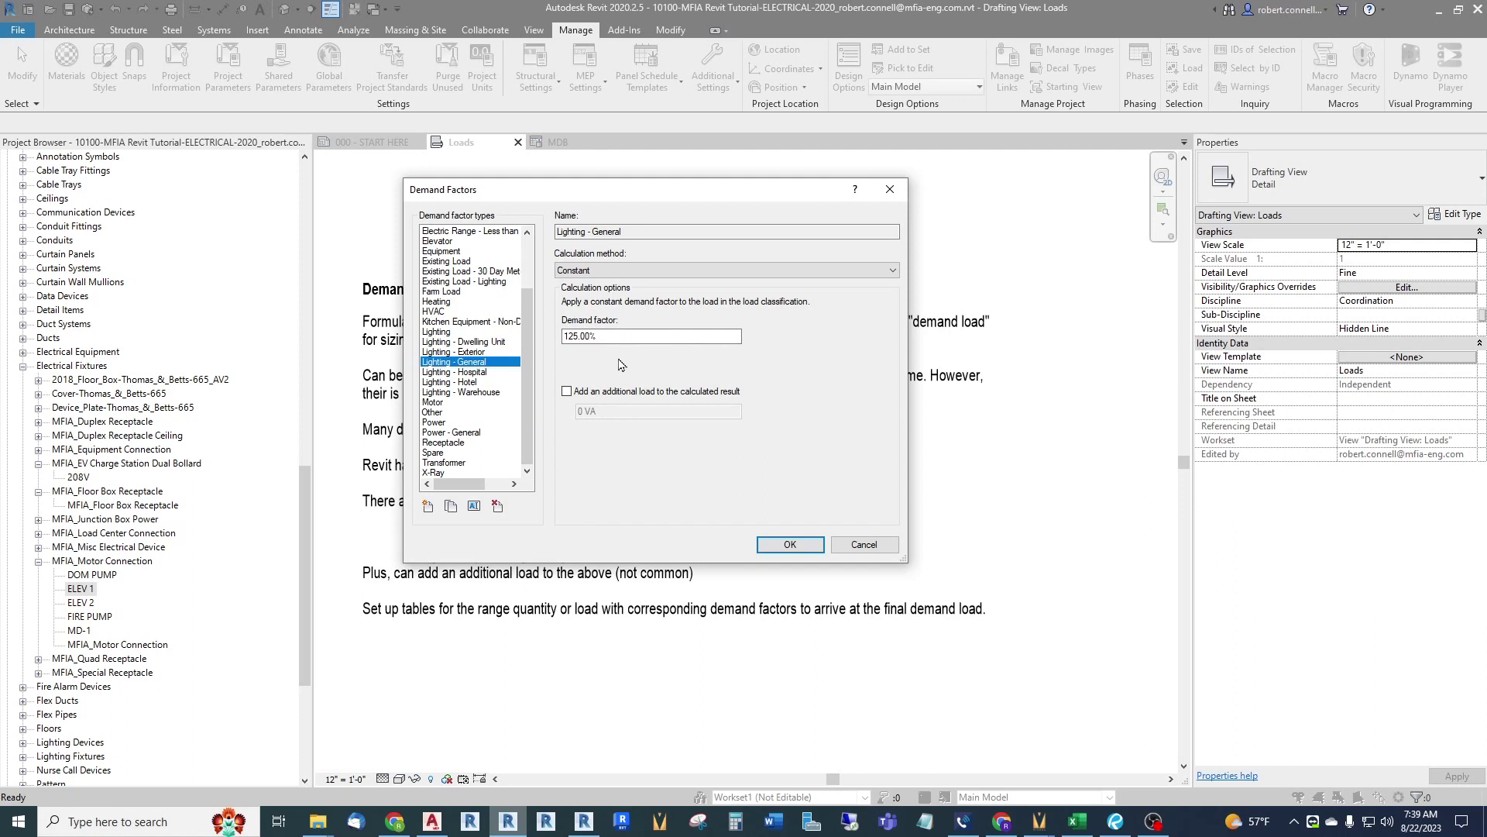
Inspect the quantity-based demand factor table of Kitchen Equipment - Non-Dwelling Unit
{"action": "left_click_drag", "start_coordinate": [568, 199], "coordinate": [682, 153]}
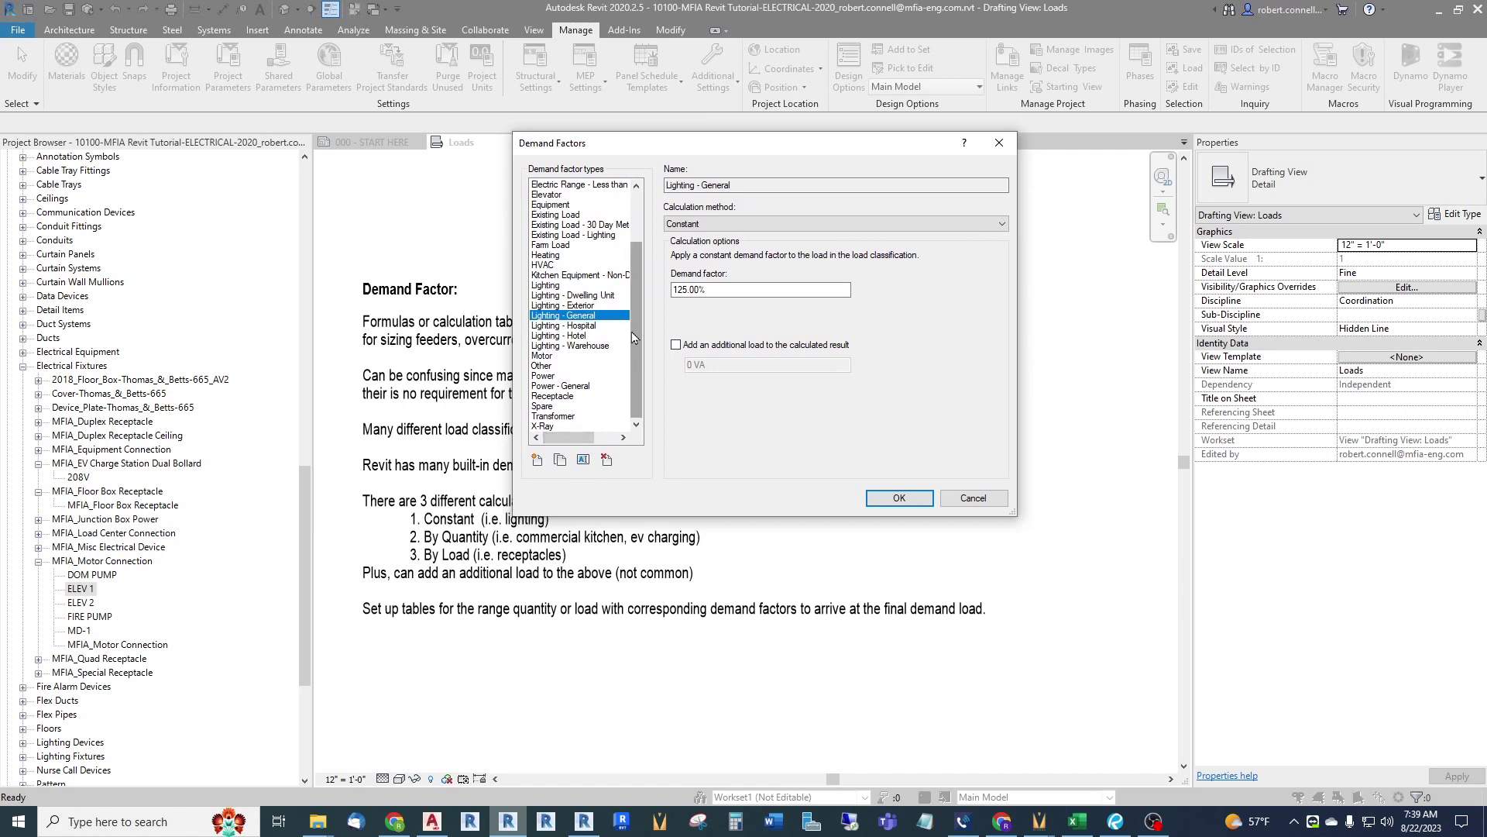
{"action": "left_click", "coordinate": [585, 276]}
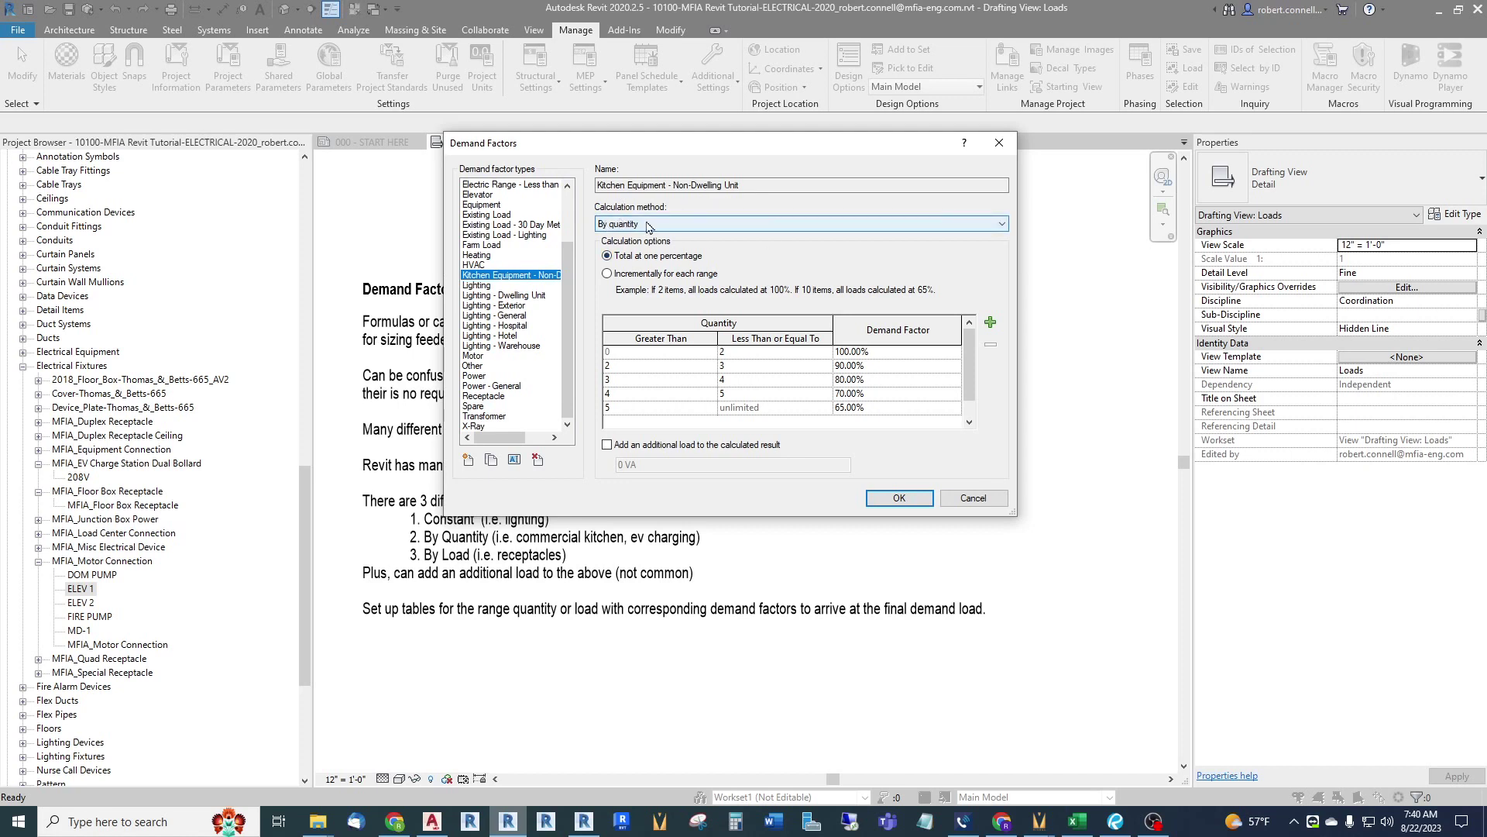
Review the calculation method choices and the quantity ranges of the Kitchen Equipment - Non-Dwelling Unit demand factor
{"action": "left_click", "coordinate": [670, 225]}
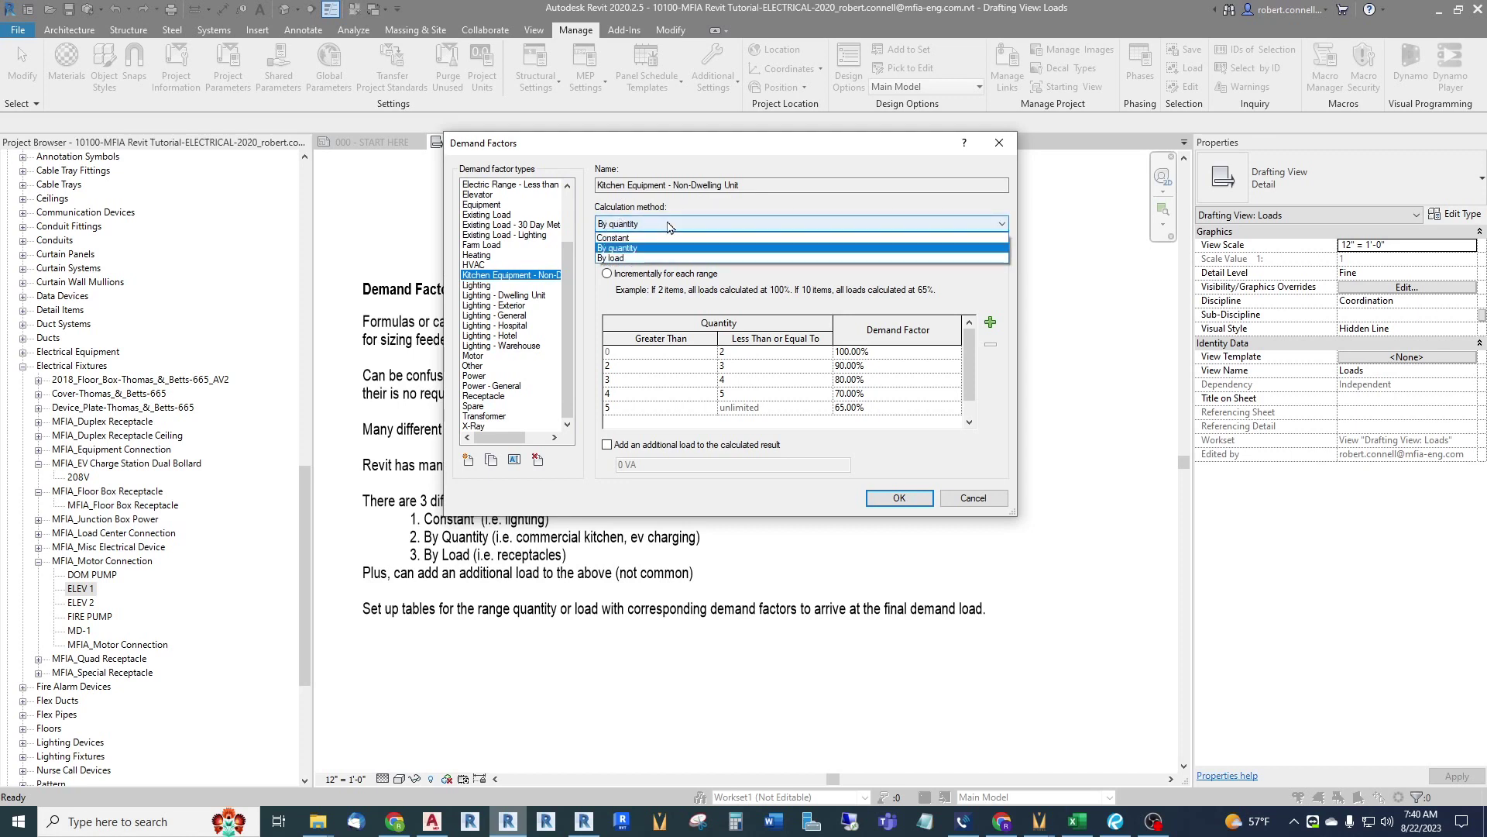
{"action": "left_click", "coordinate": [673, 221]}
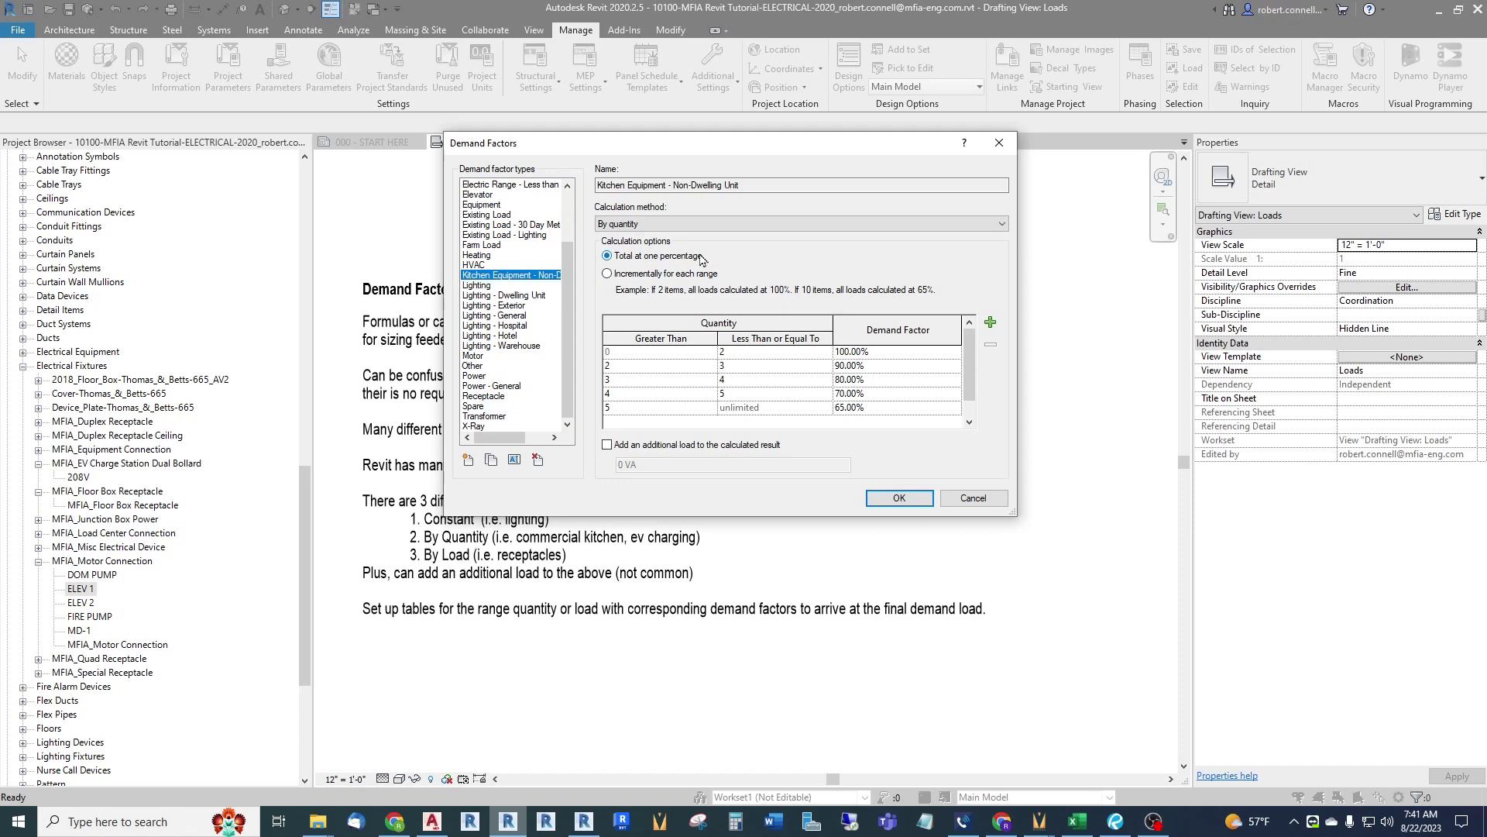
{"action": "scroll", "coordinate": [680, 364], "scroll_direction": "down", "scroll_amount": 1}
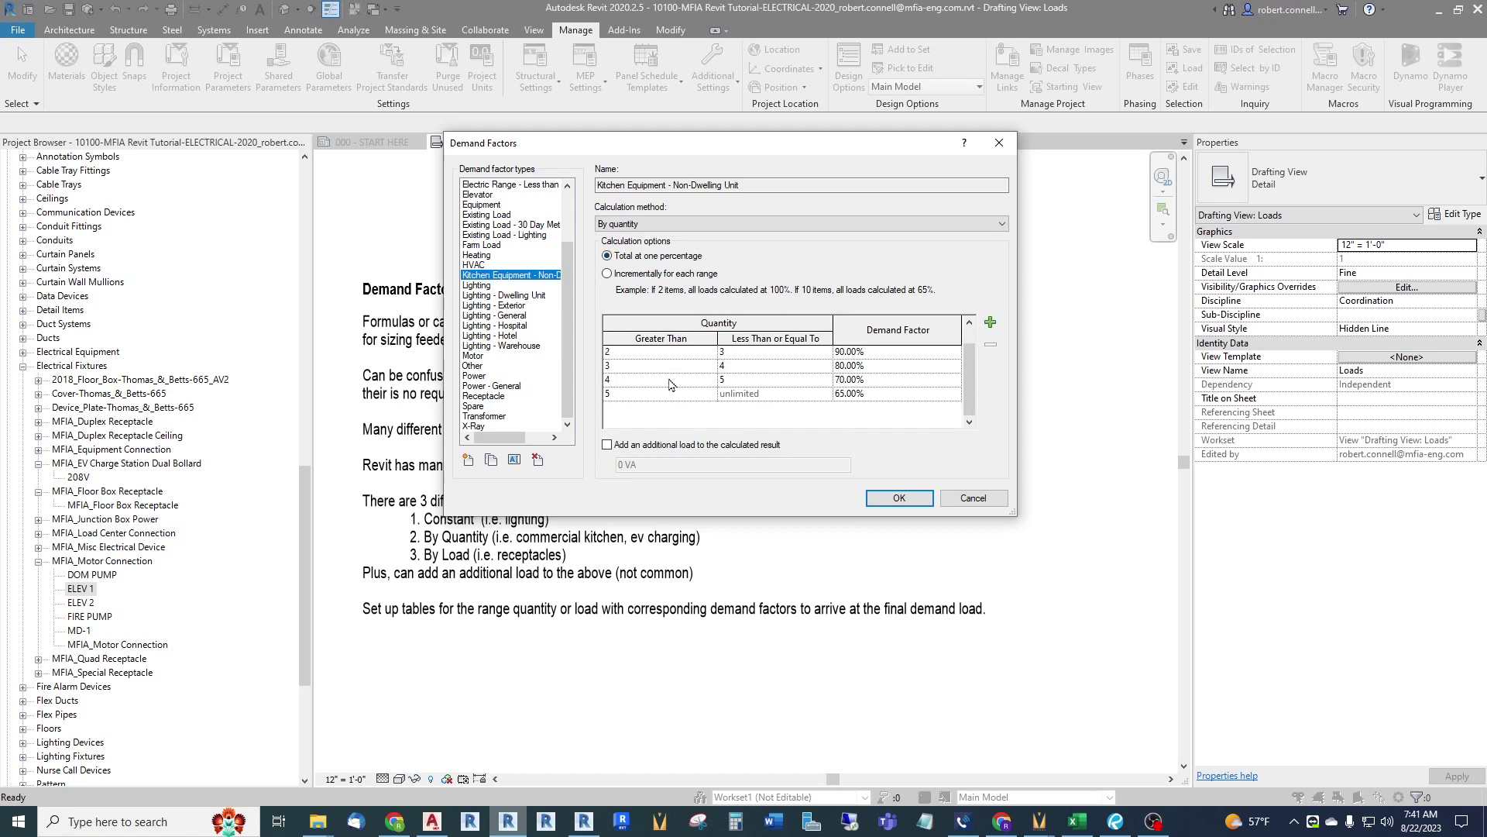
{"action": "scroll", "coordinate": [697, 394], "scroll_direction": "up", "scroll_amount": 1}
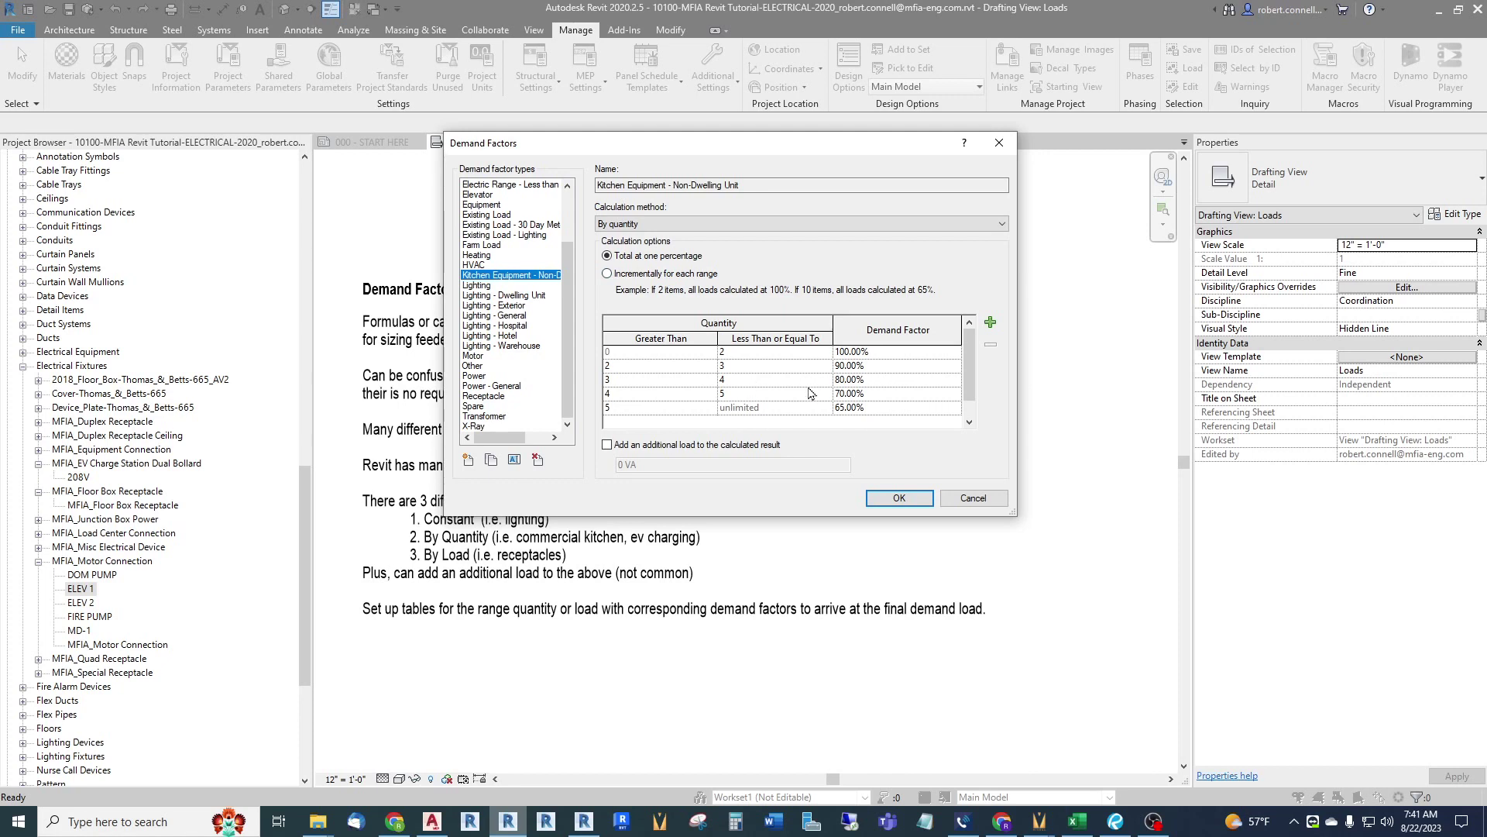
{"action": "scroll", "coordinate": [780, 393], "scroll_direction": "down", "scroll_amount": 1}
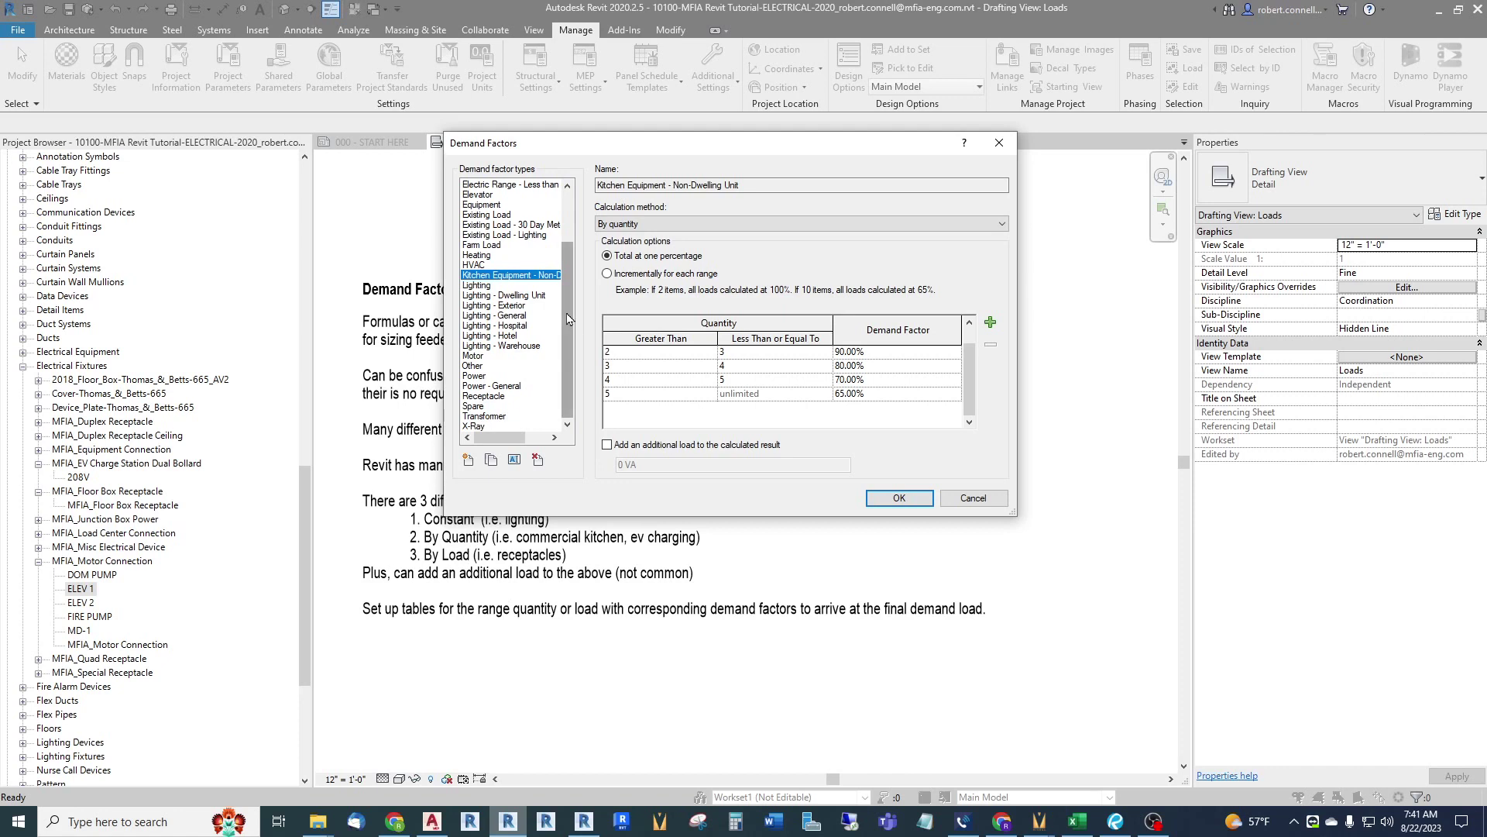
Examine the load-based demand factor table of Receptacle, and leave the Demand Factors settings without saving
{"action": "left_click", "coordinate": [480, 396]}
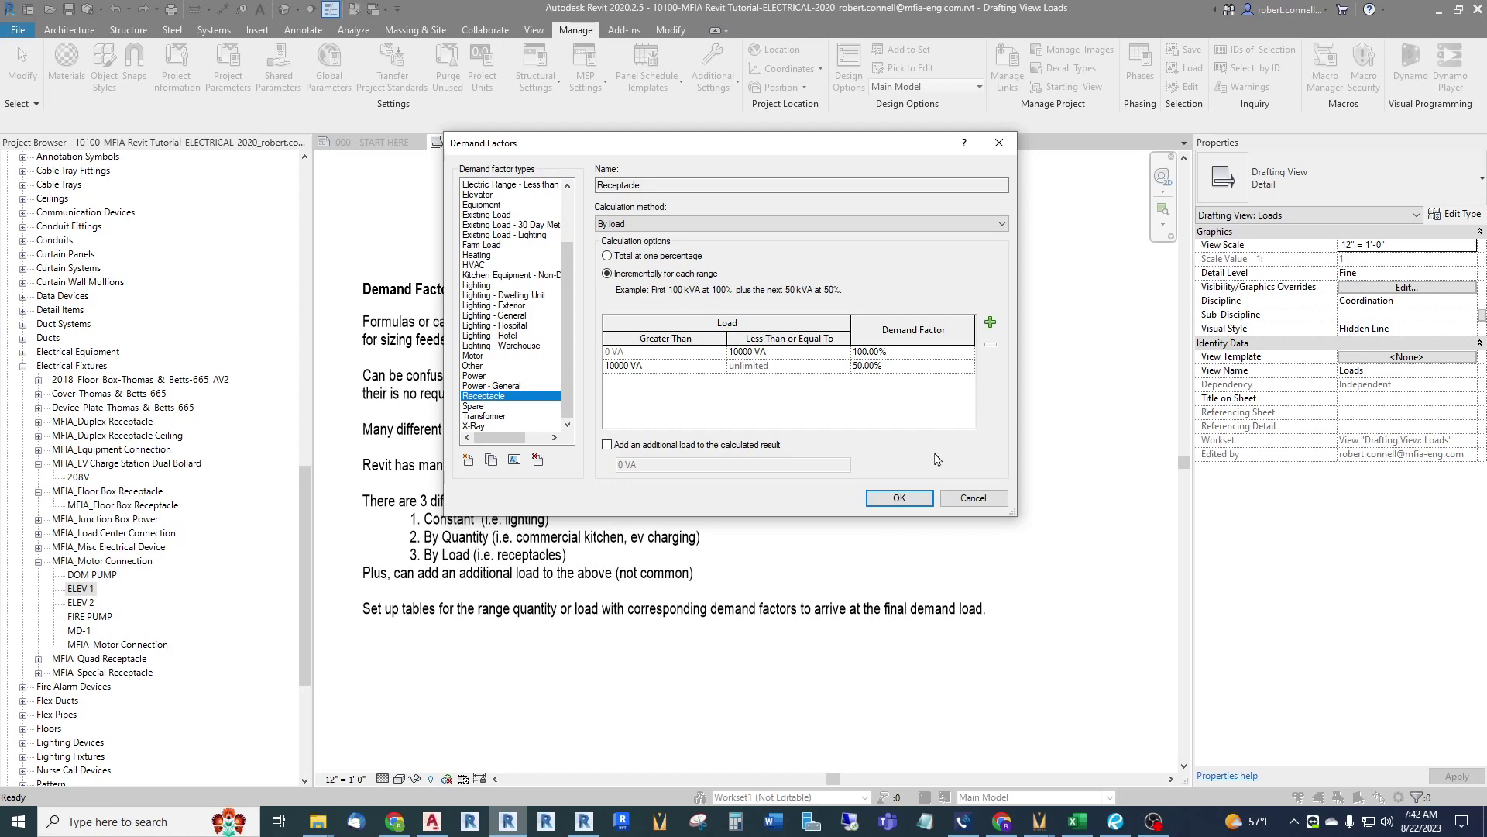
{"action": "left_click", "coordinate": [965, 497]}
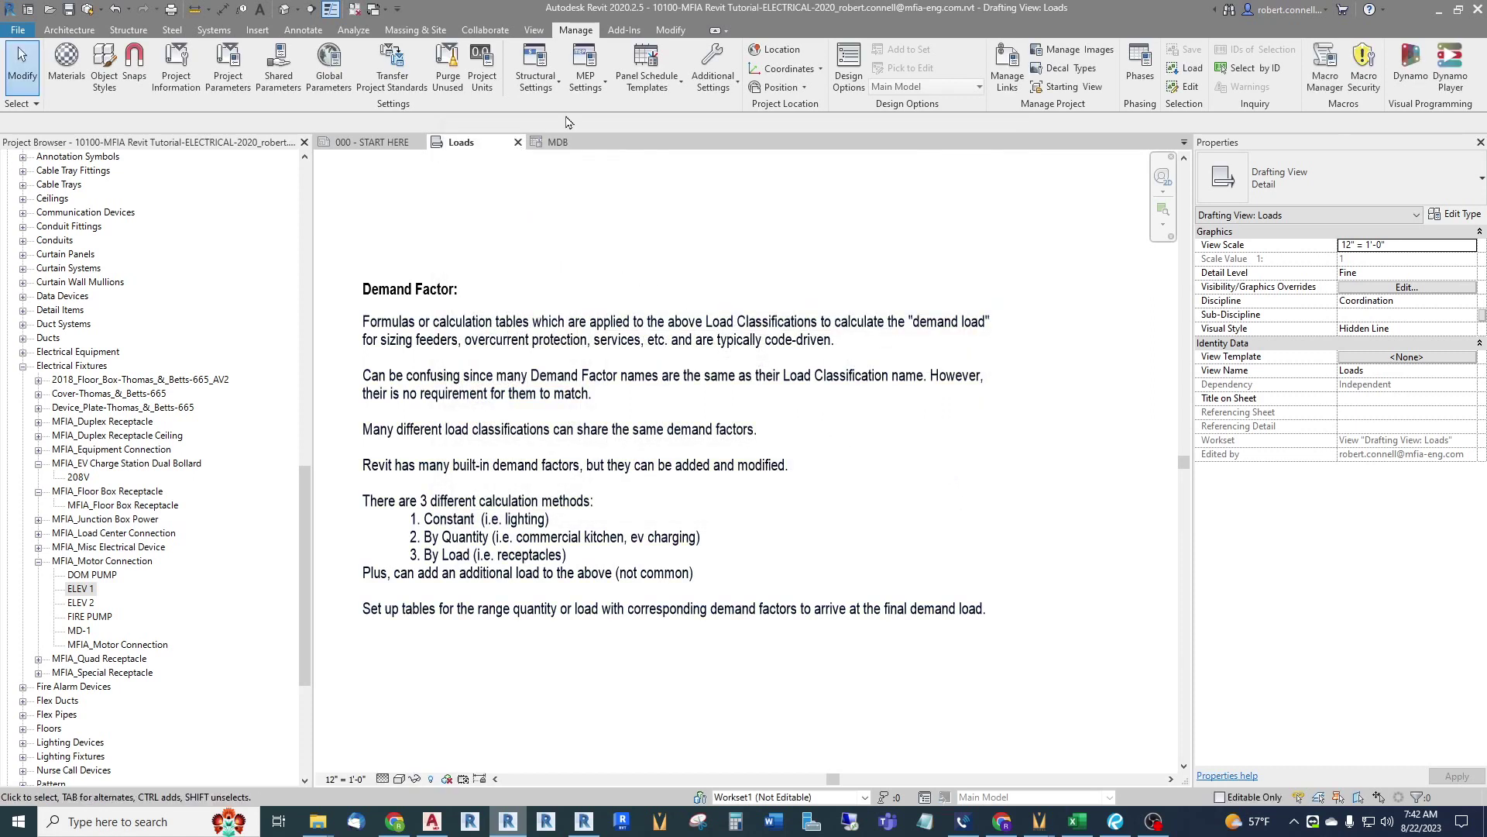
Look through the project's load classification types and the demand factors assignable to Appliance - Dwelling Unit, closing without changes
{"action": "left_click", "coordinate": [592, 70]}
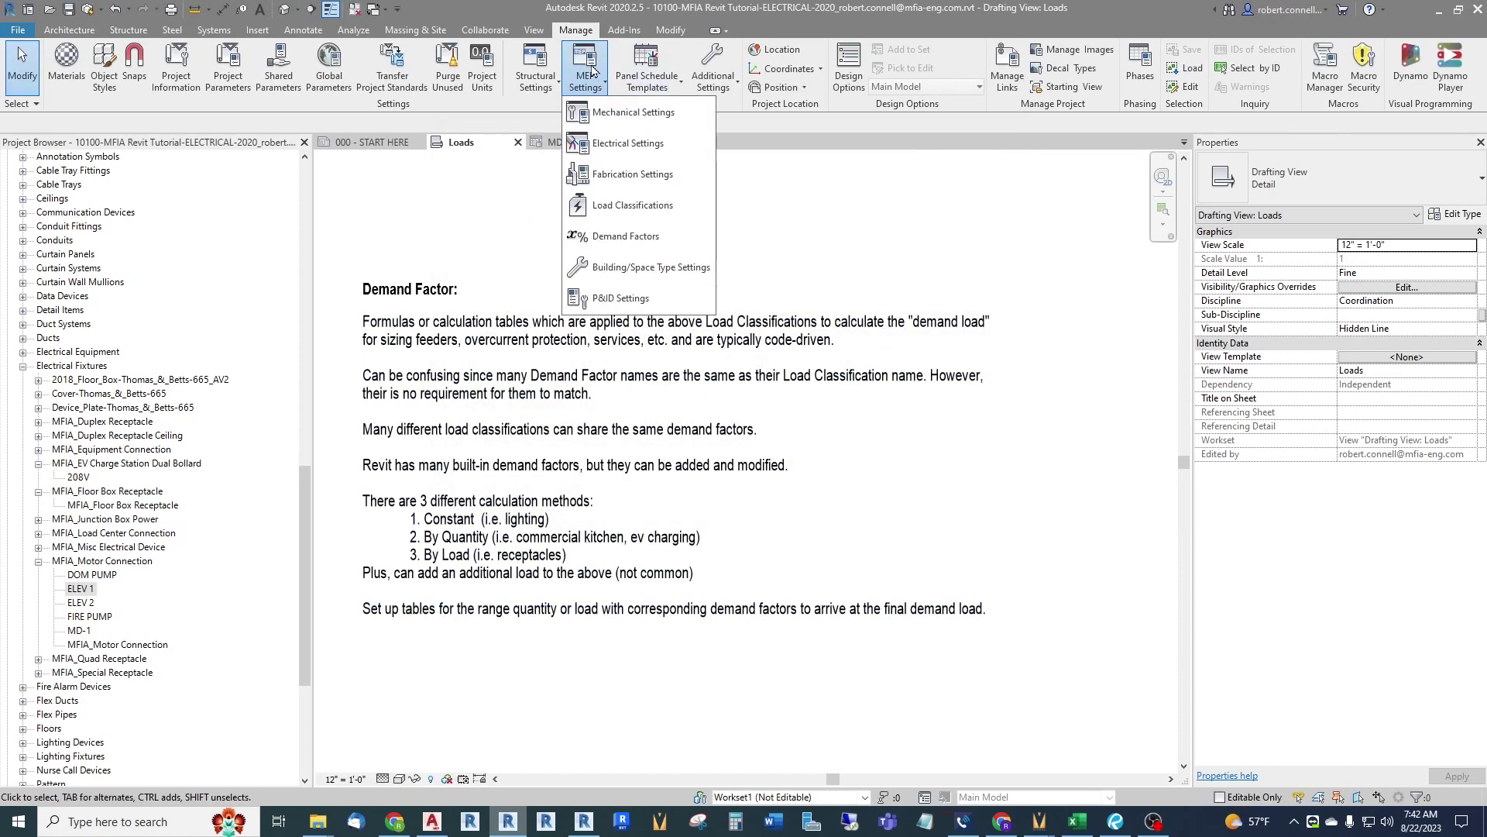
{"action": "left_click", "coordinate": [616, 203]}
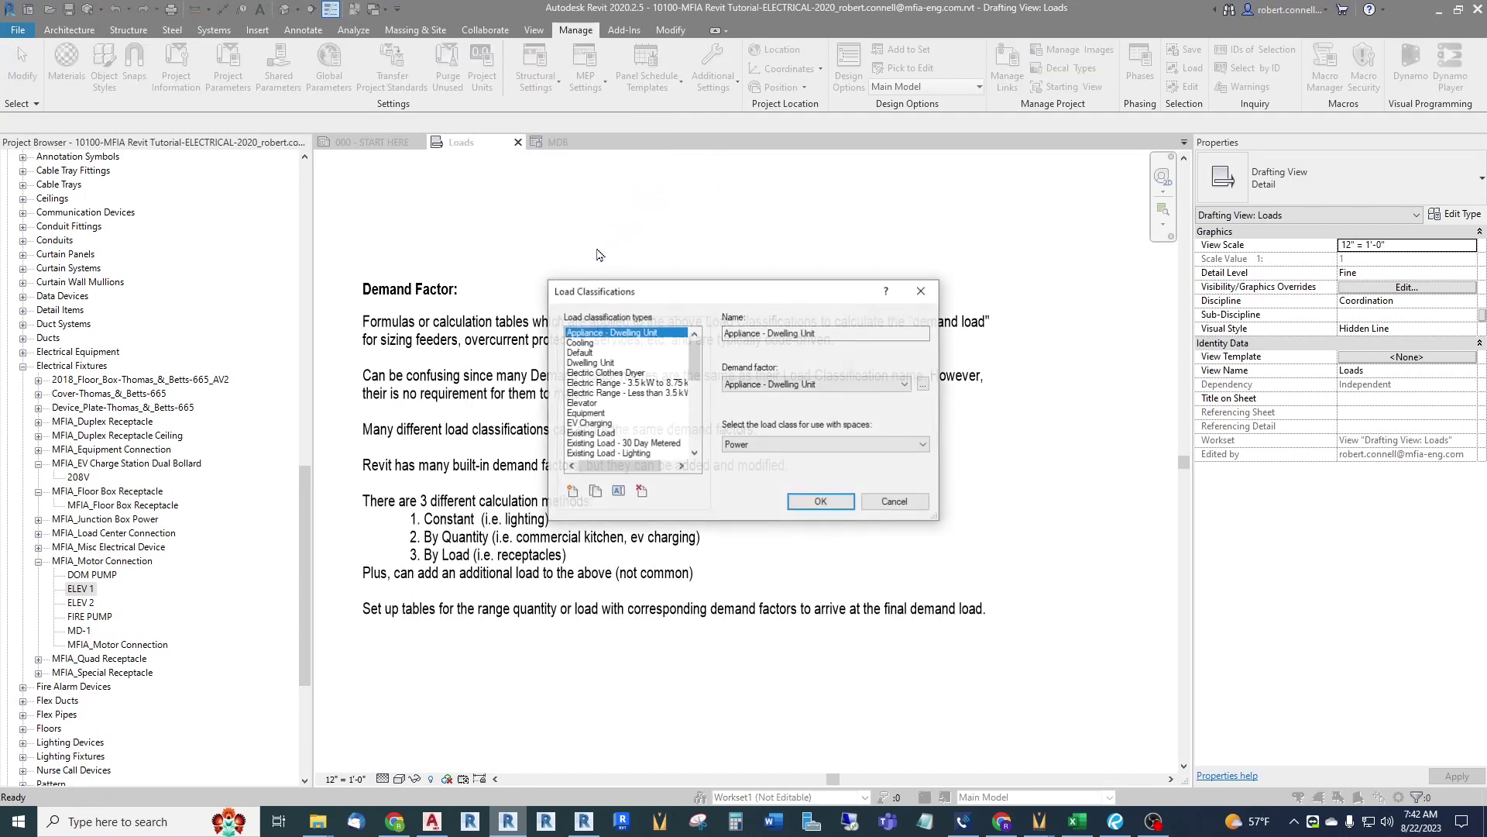
{"action": "scroll", "coordinate": [650, 385], "scroll_direction": "down", "scroll_amount": 2}
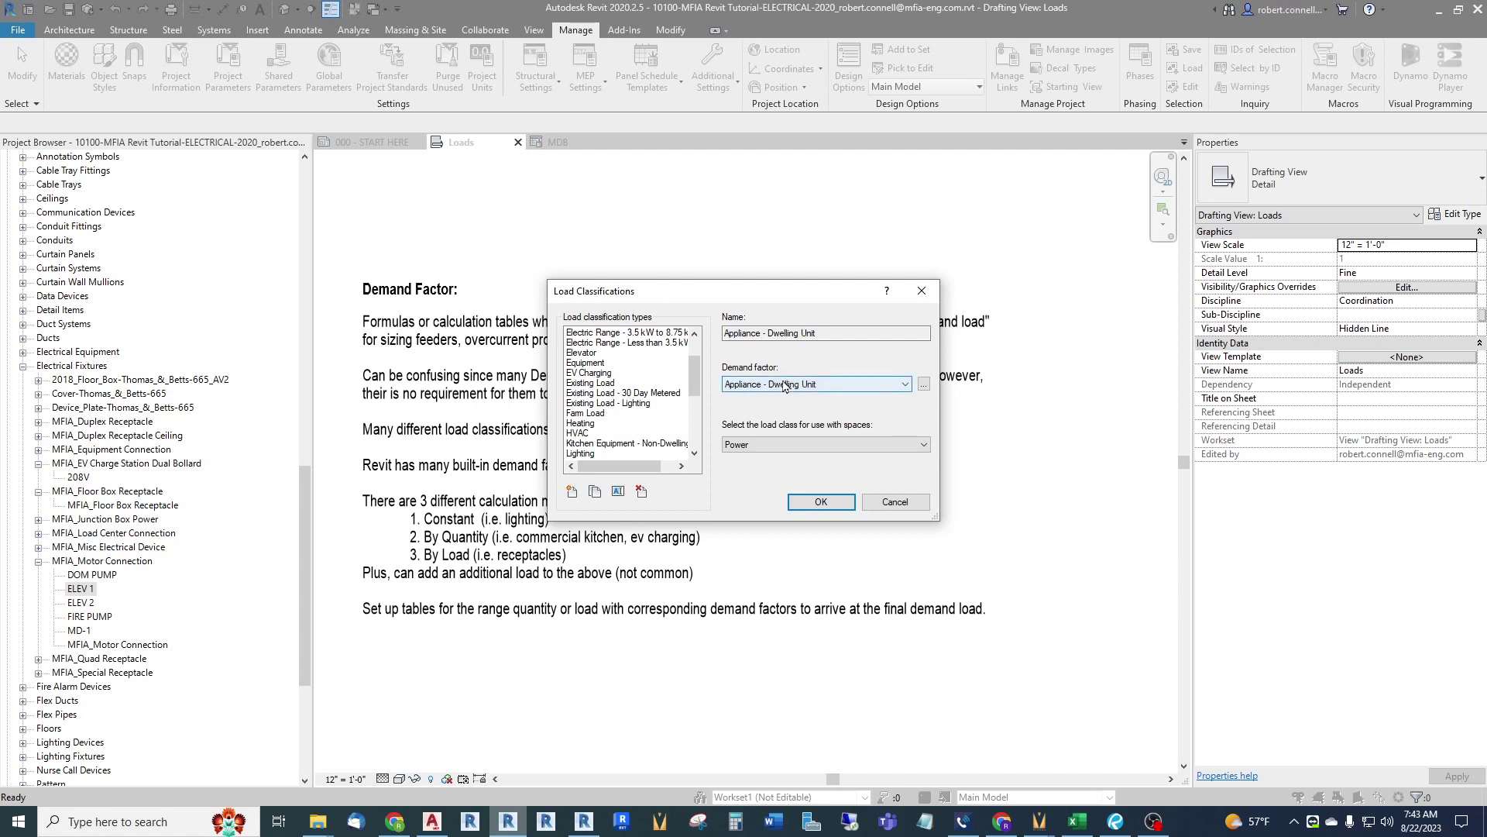
{"action": "left_click", "coordinate": [909, 386]}
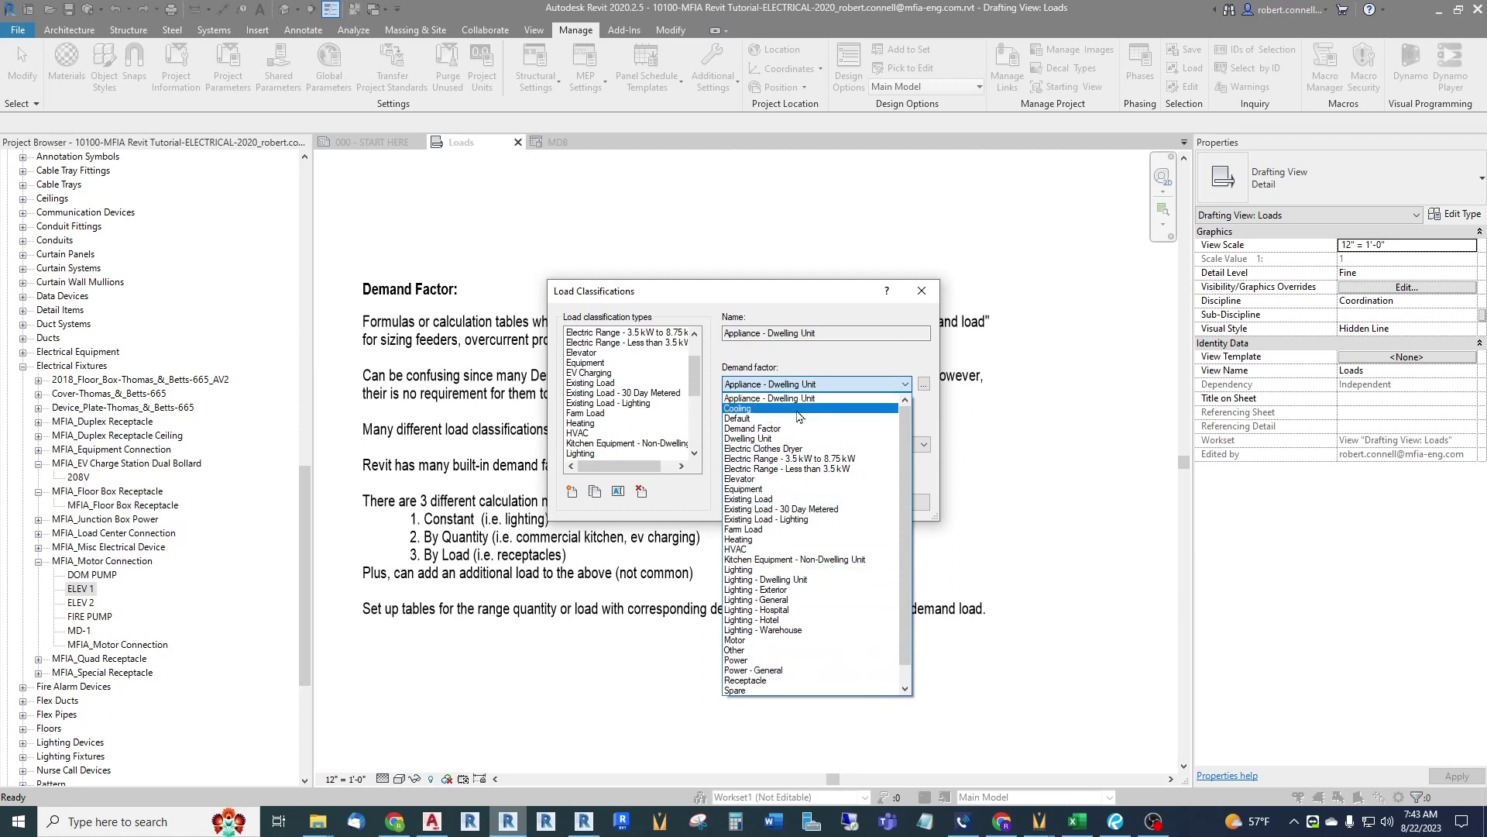
{"action": "left_click", "coordinate": [847, 341]}
{"action": "left_click", "coordinate": [893, 505]}
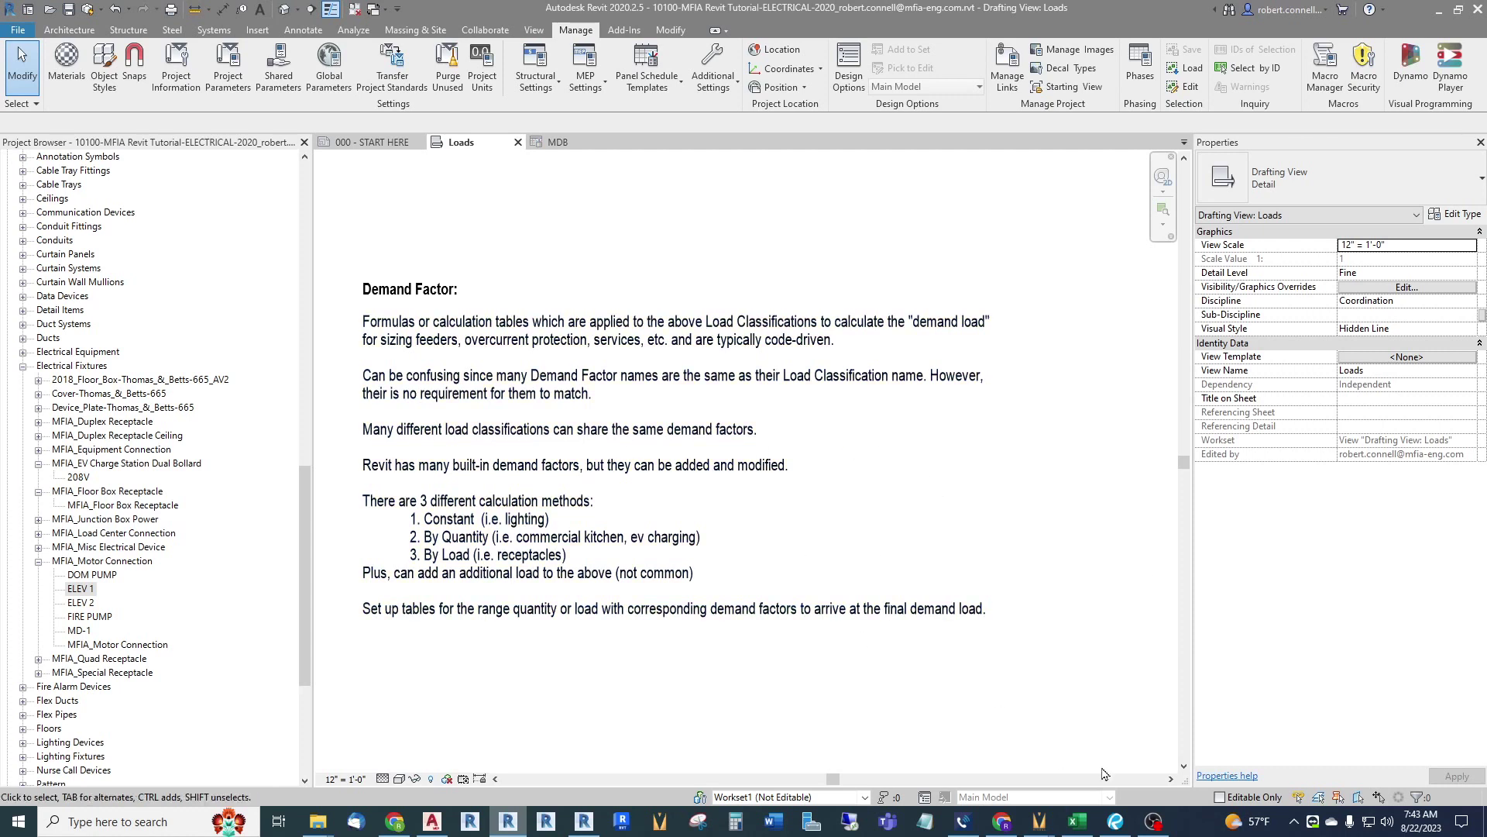
Switch to Revu and read the Oregon EV Charging Diversity document, including its scope of ruling and Table 625.42 Demand Factors
{"action": "left_click", "coordinate": [1116, 821]}
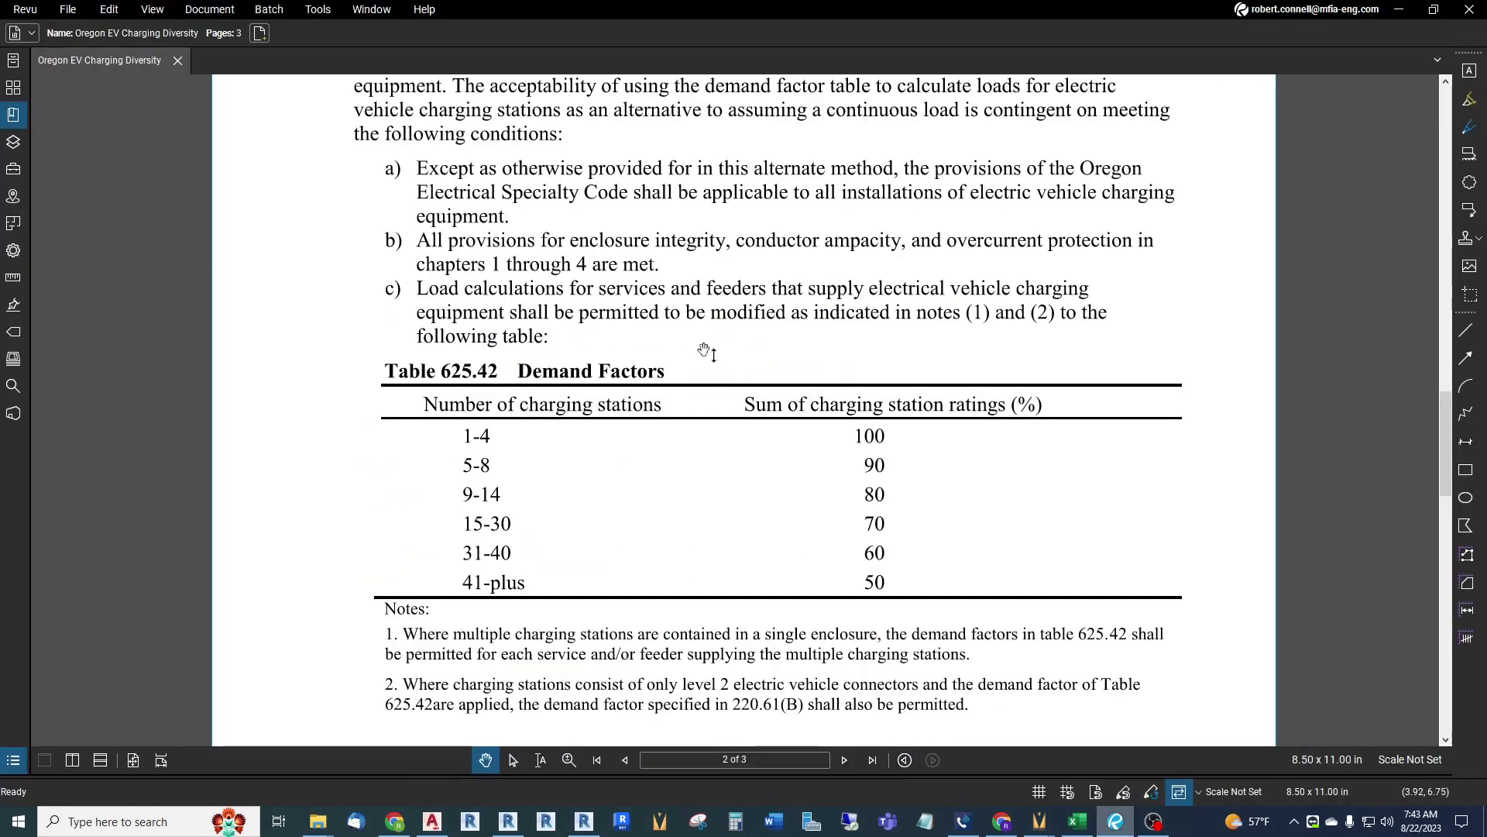
{"action": "scroll", "coordinate": [570, 414], "scroll_direction": "up", "scroll_amount": 15}
{"action": "scroll", "coordinate": [656, 542], "scroll_direction": "up", "scroll_amount": 10}
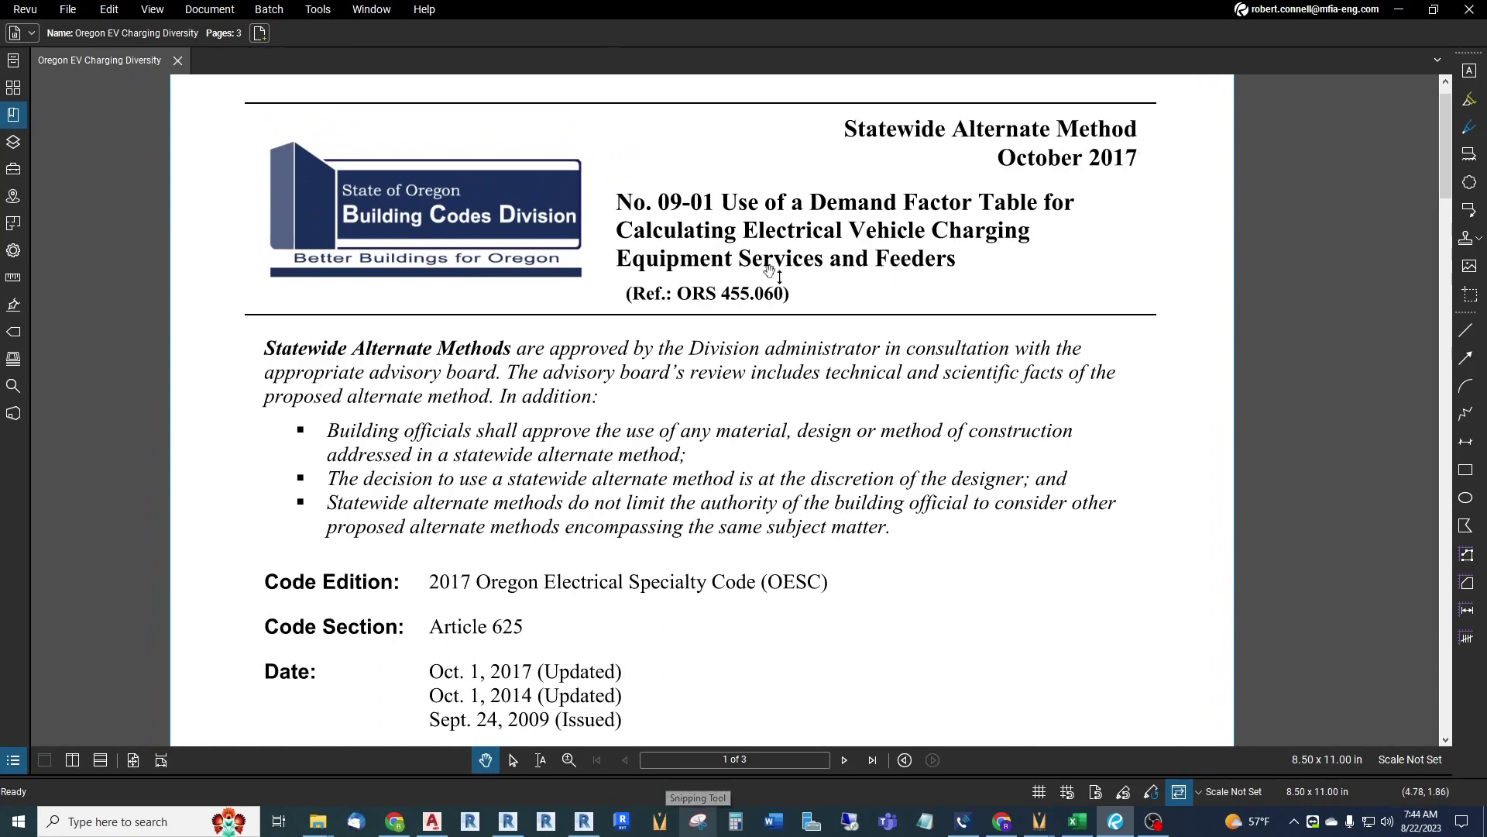
{"action": "scroll", "coordinate": [679, 644], "scroll_direction": "down", "scroll_amount": 10}
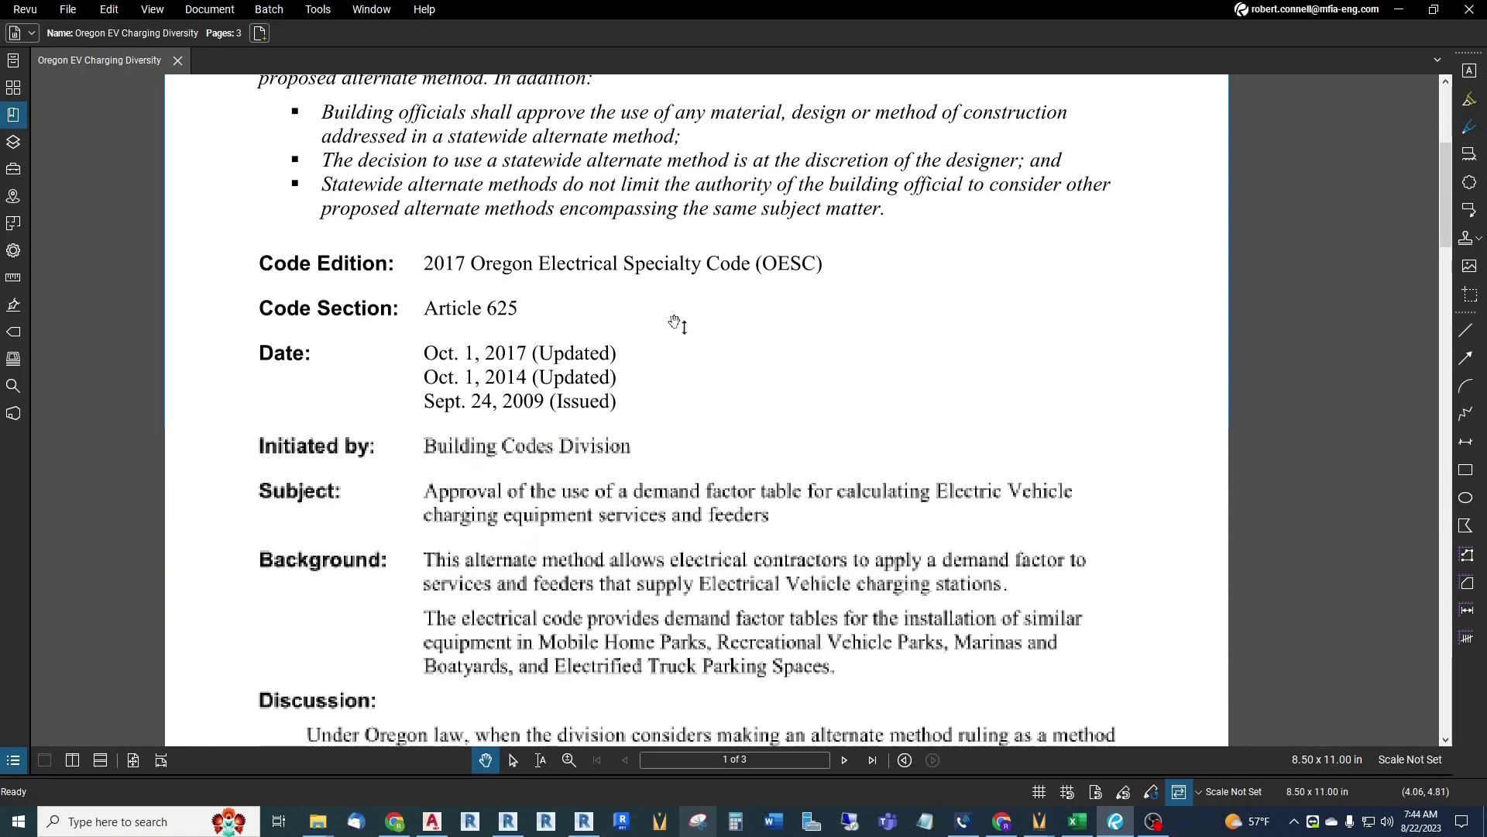
{"action": "scroll", "coordinate": [714, 555], "scroll_direction": "down", "scroll_amount": 7}
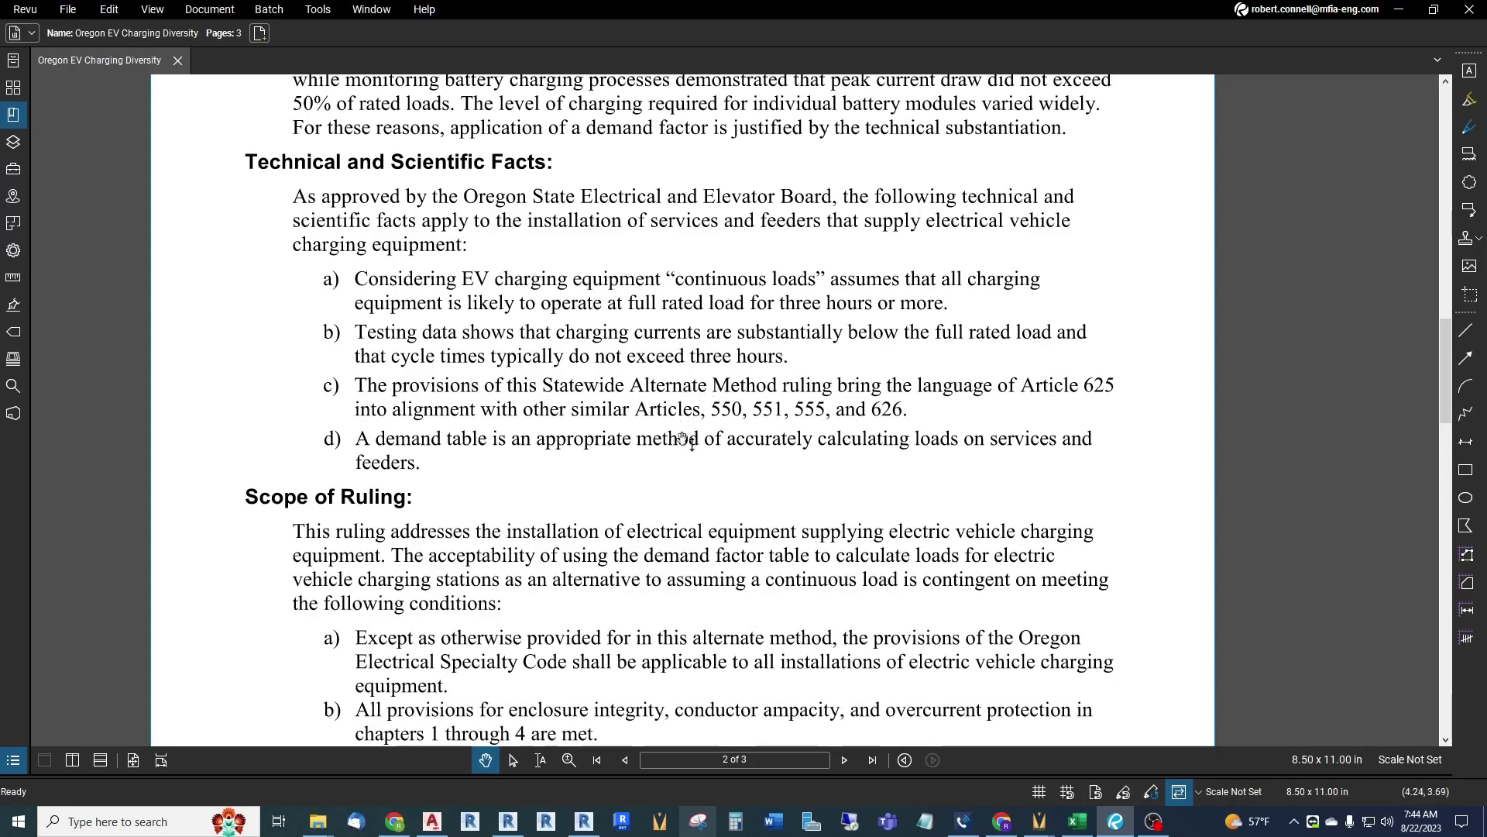
{"action": "scroll", "coordinate": [685, 440], "scroll_direction": "down", "scroll_amount": 3}
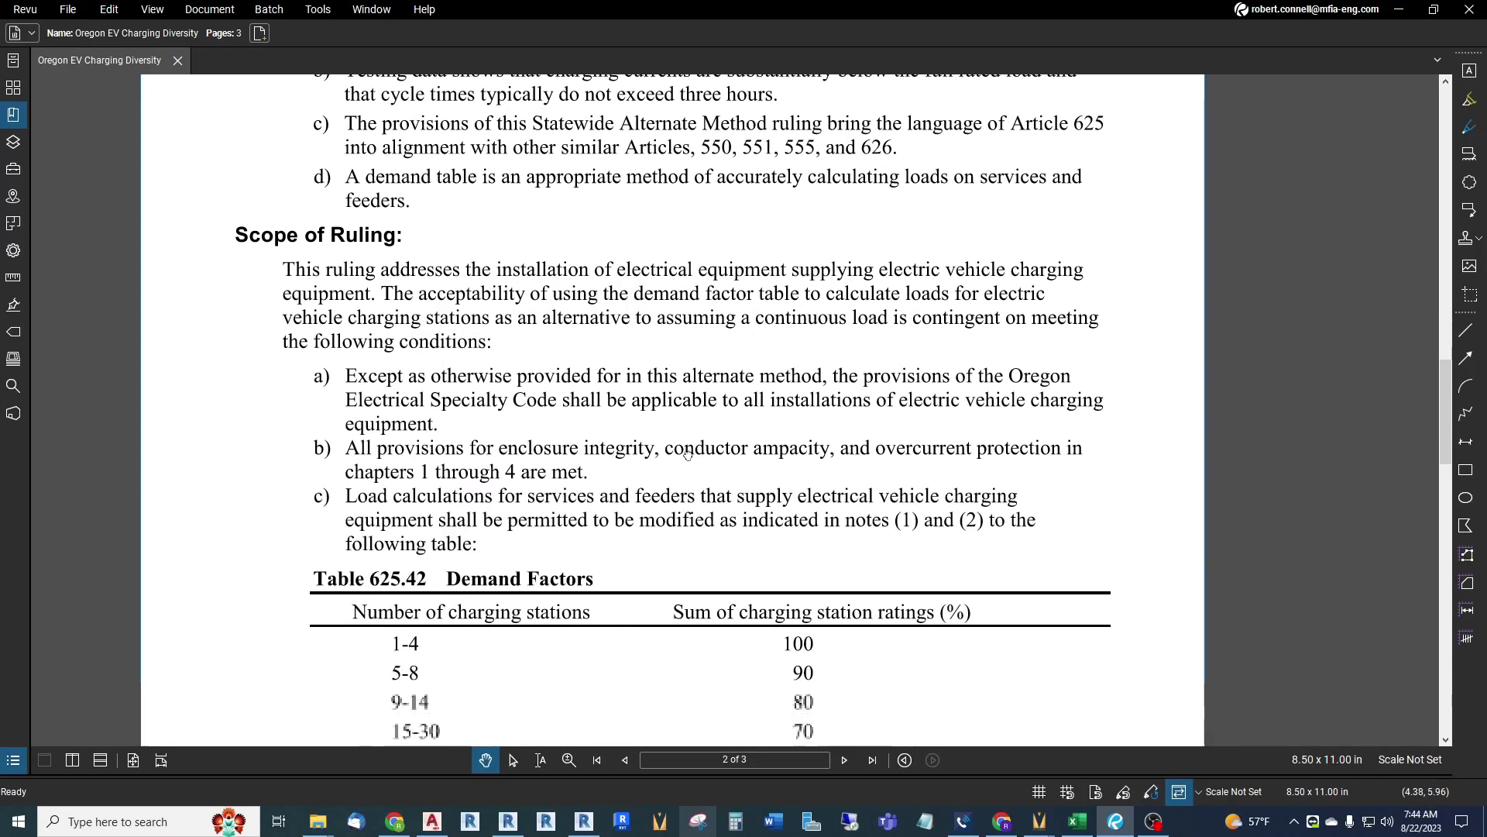
{"action": "left_click_drag", "start_coordinate": [688, 454], "coordinate": [677, 382]}
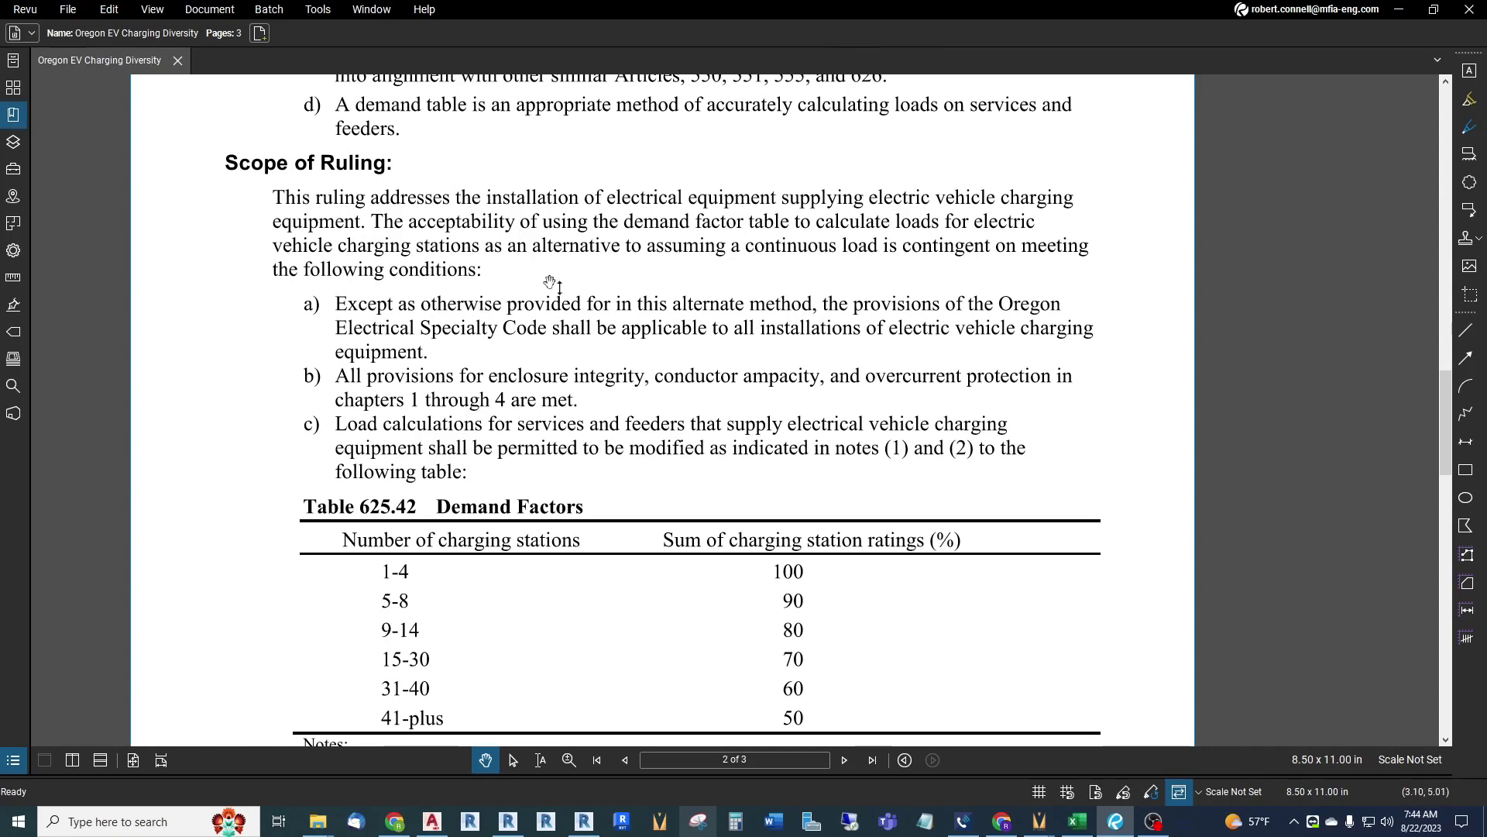
{"action": "scroll", "coordinate": [635, 480], "scroll_direction": "down", "scroll_amount": 3}
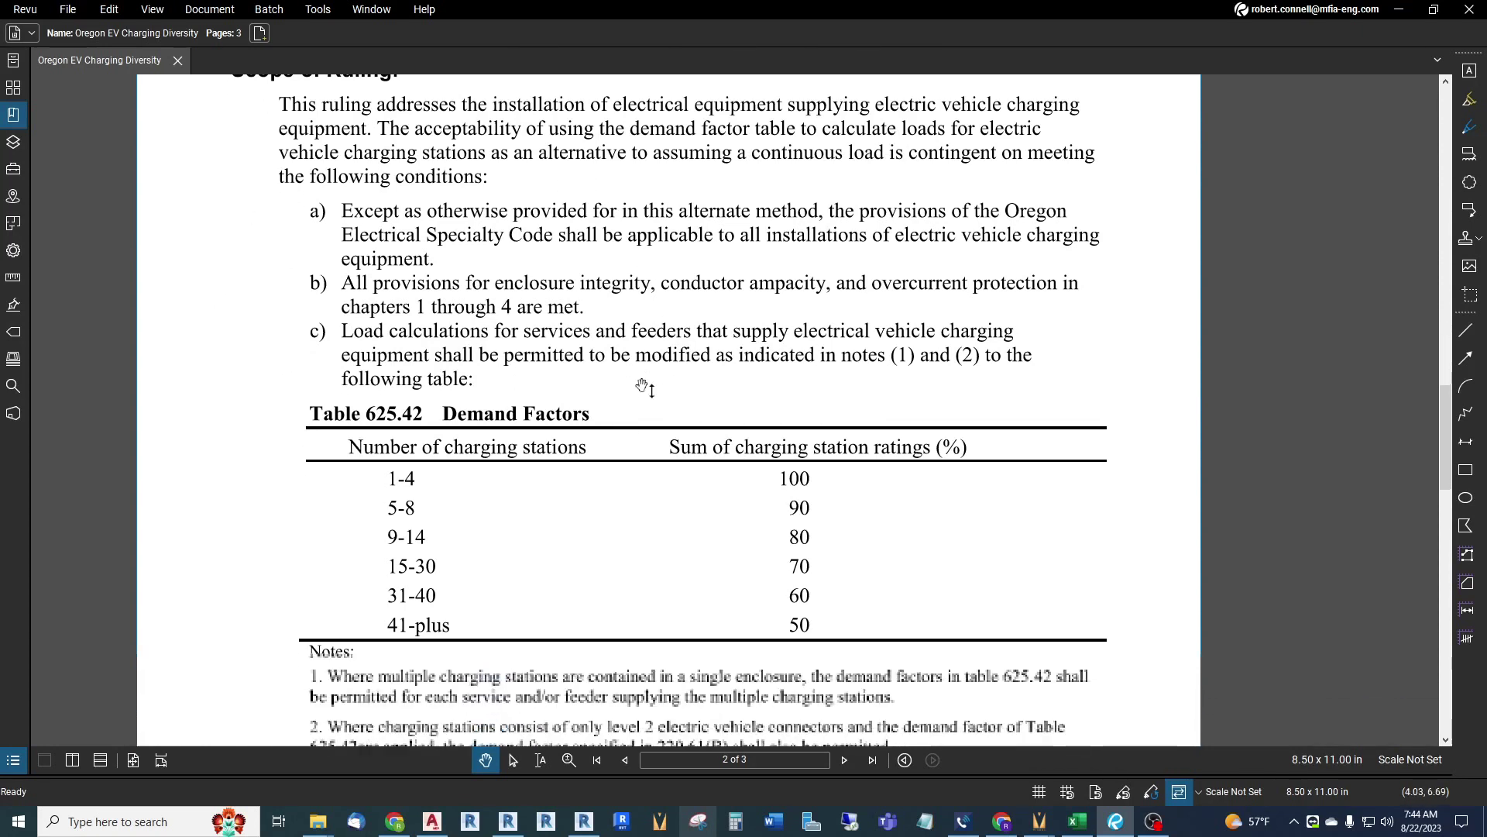
{"action": "scroll", "coordinate": [518, 542], "scroll_direction": "up", "scroll_amount": 3}
{"action": "scroll", "coordinate": [611, 449], "scroll_direction": "down", "scroll_amount": 3}
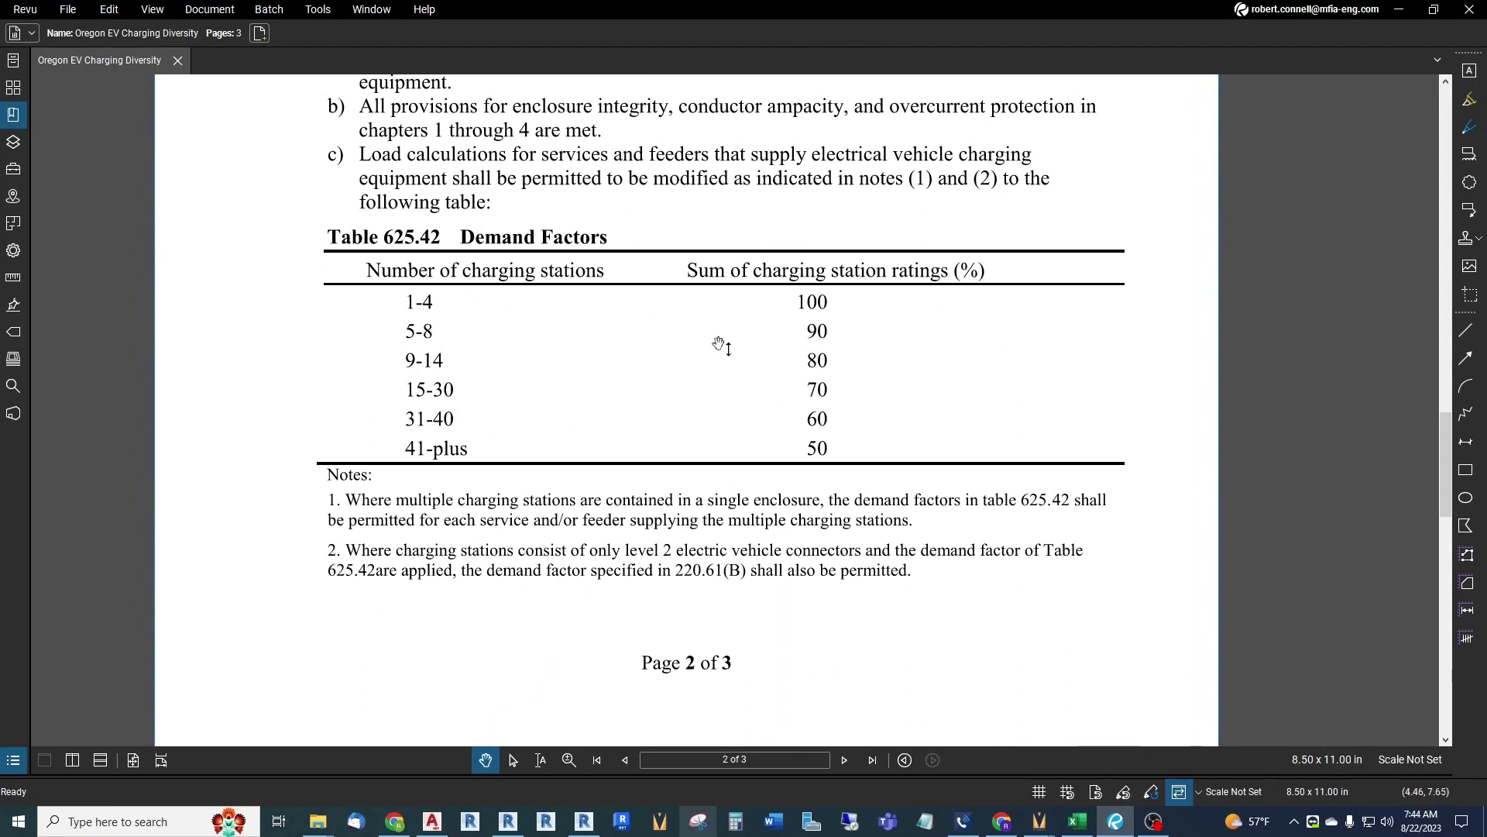
{"action": "scroll", "coordinate": [658, 357], "scroll_direction": "up", "scroll_amount": 1}
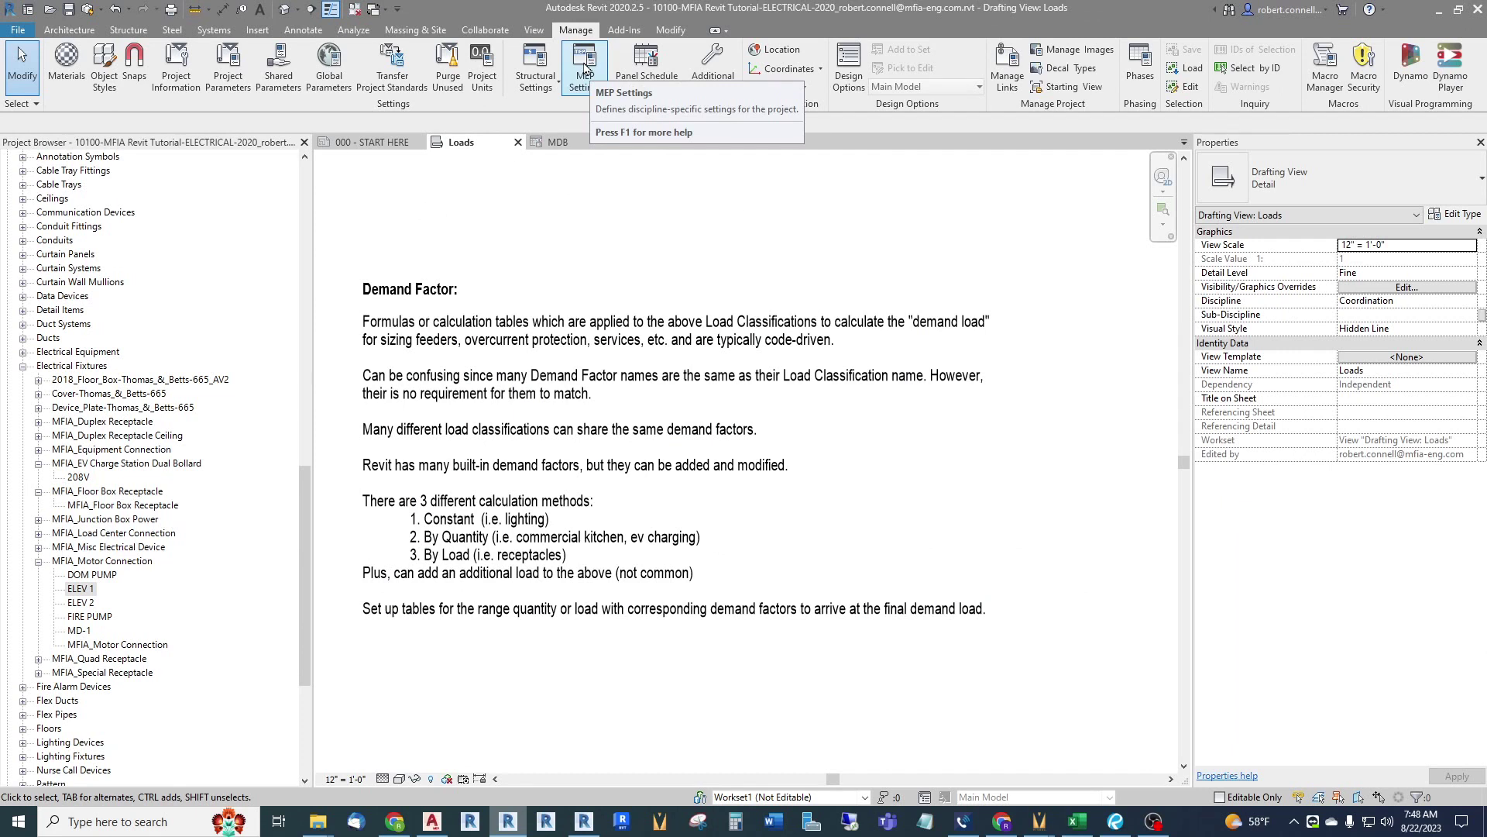
Back in Revit, create a new demand factor type named EV Charging in the project's Demand Factors settings
{"action": "left_click", "coordinate": [585, 68]}
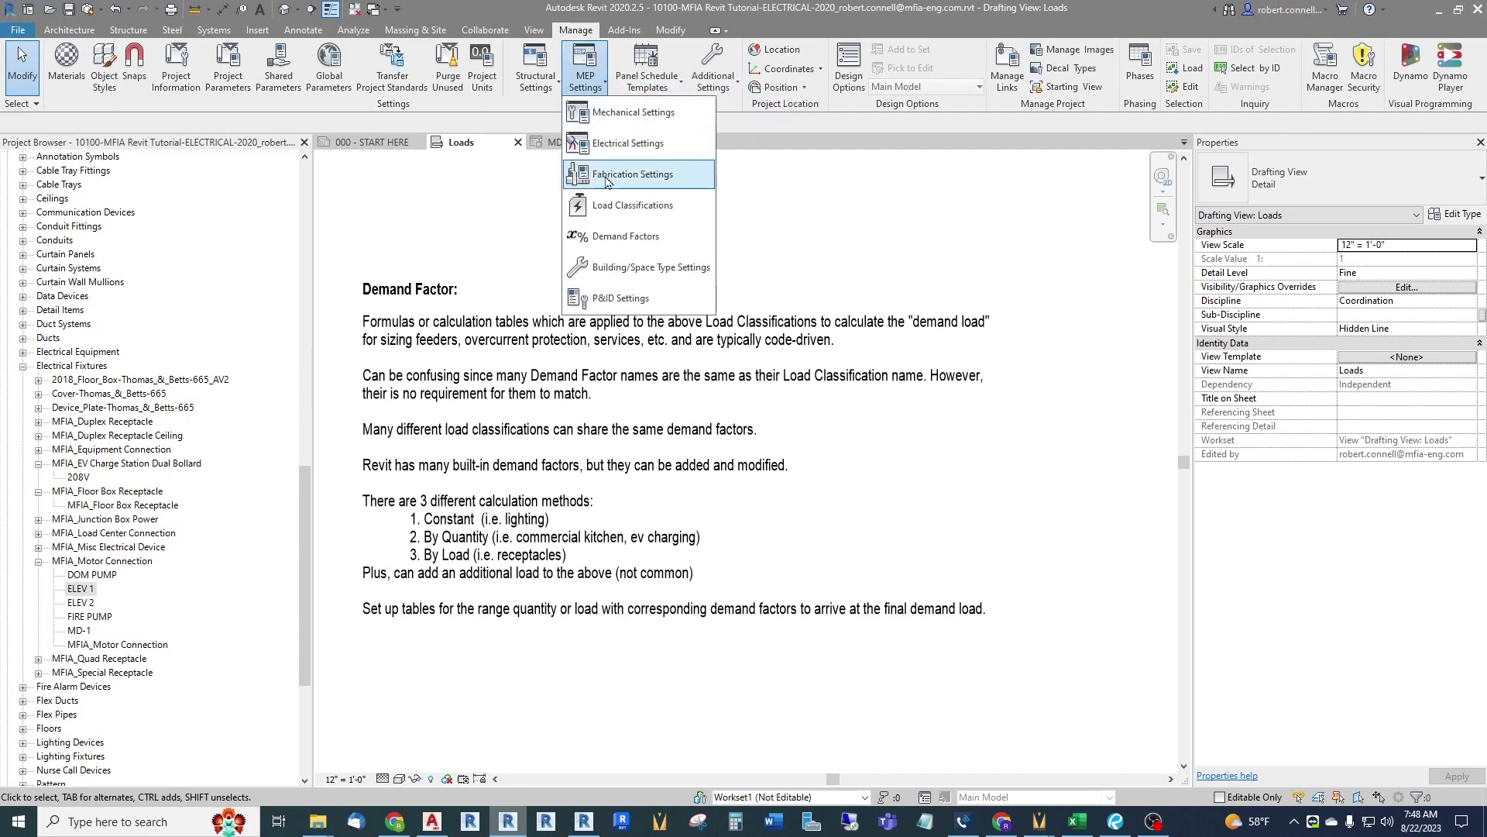
{"action": "left_click", "coordinate": [609, 236]}
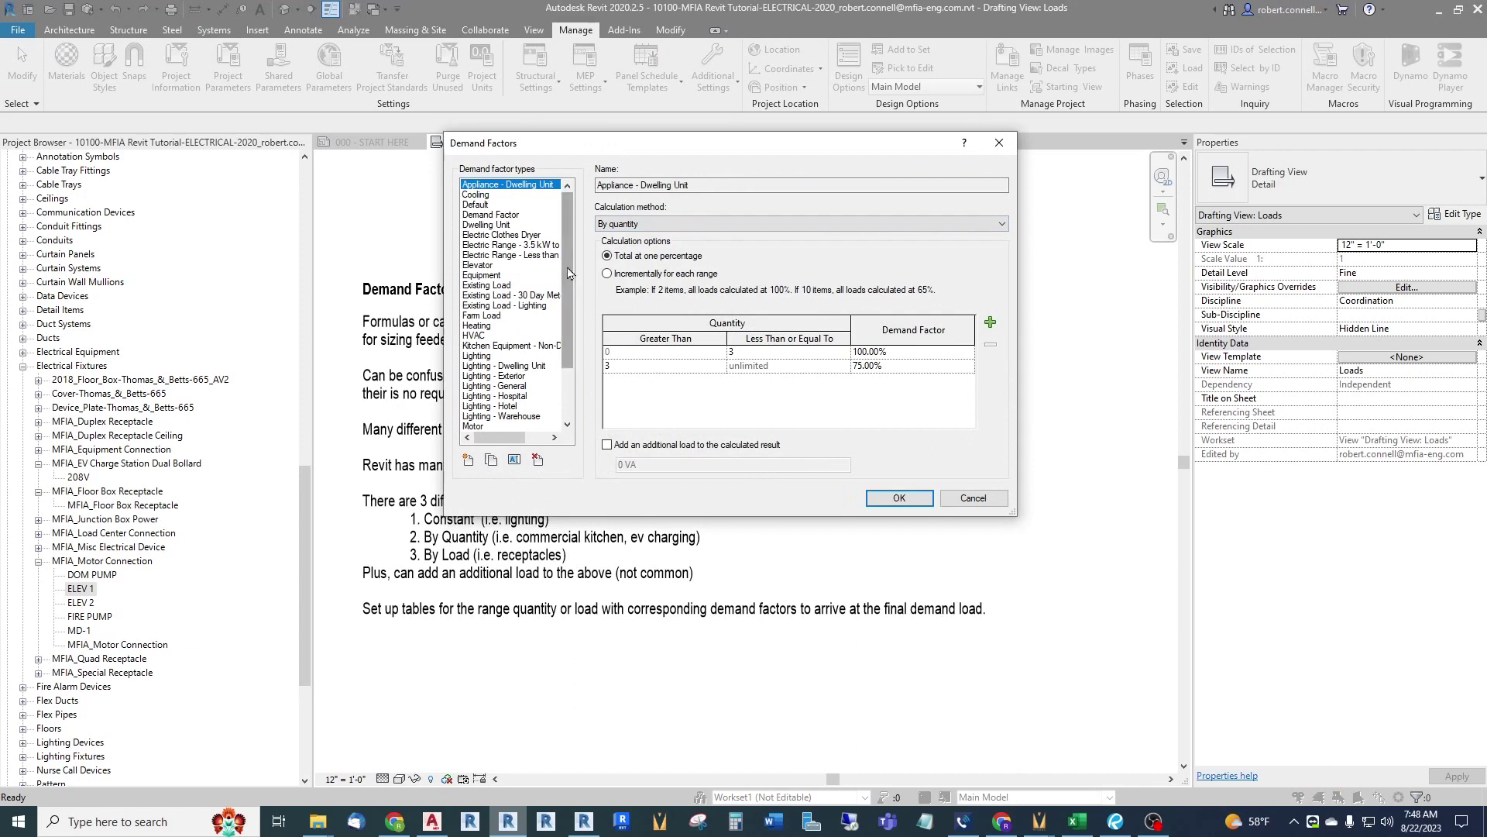
{"action": "scroll", "coordinate": [571, 266], "scroll_direction": "down", "scroll_amount": 3}
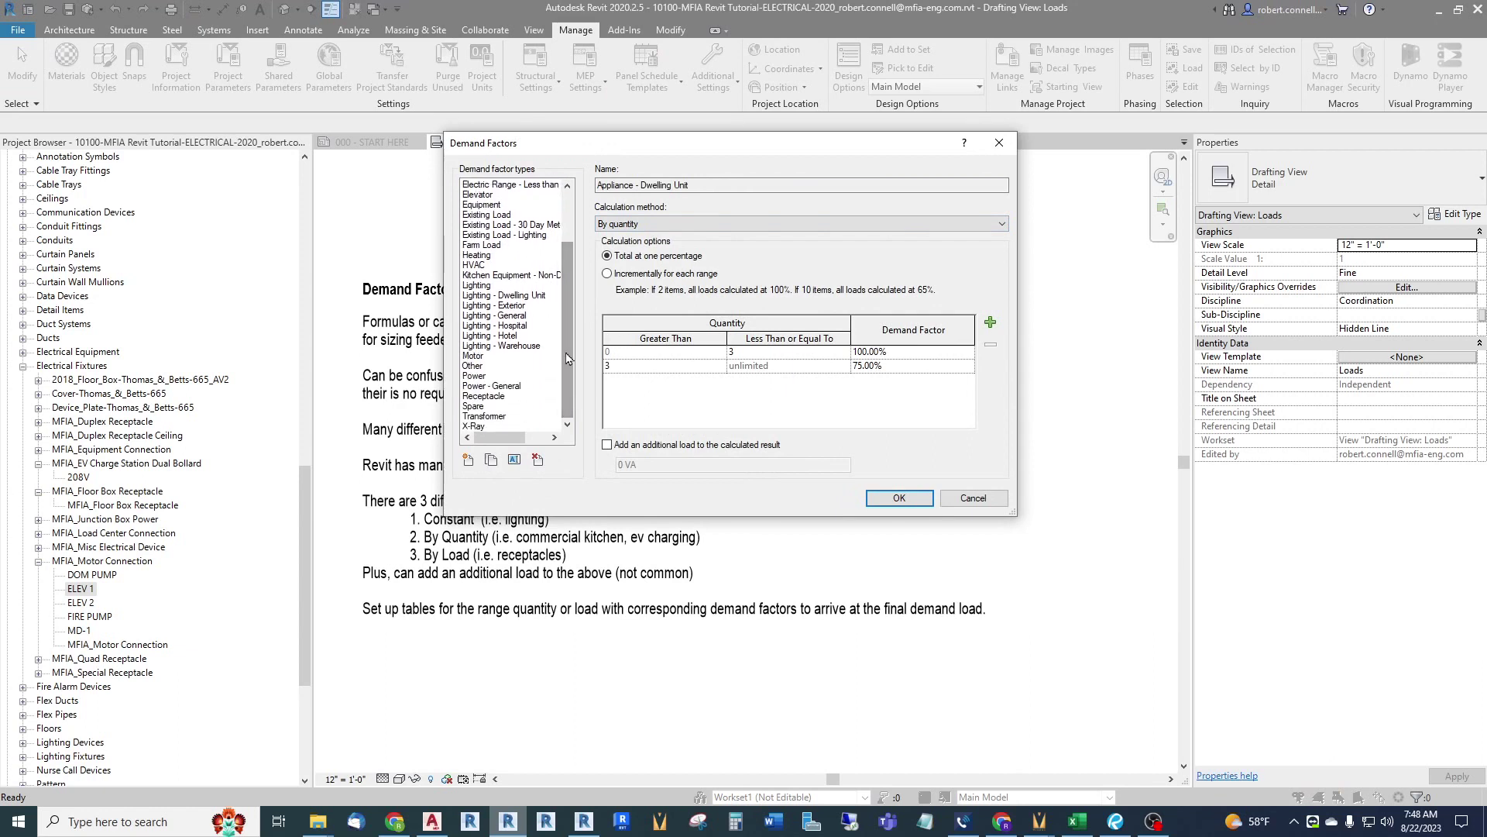
{"action": "left_click", "coordinate": [469, 460]}
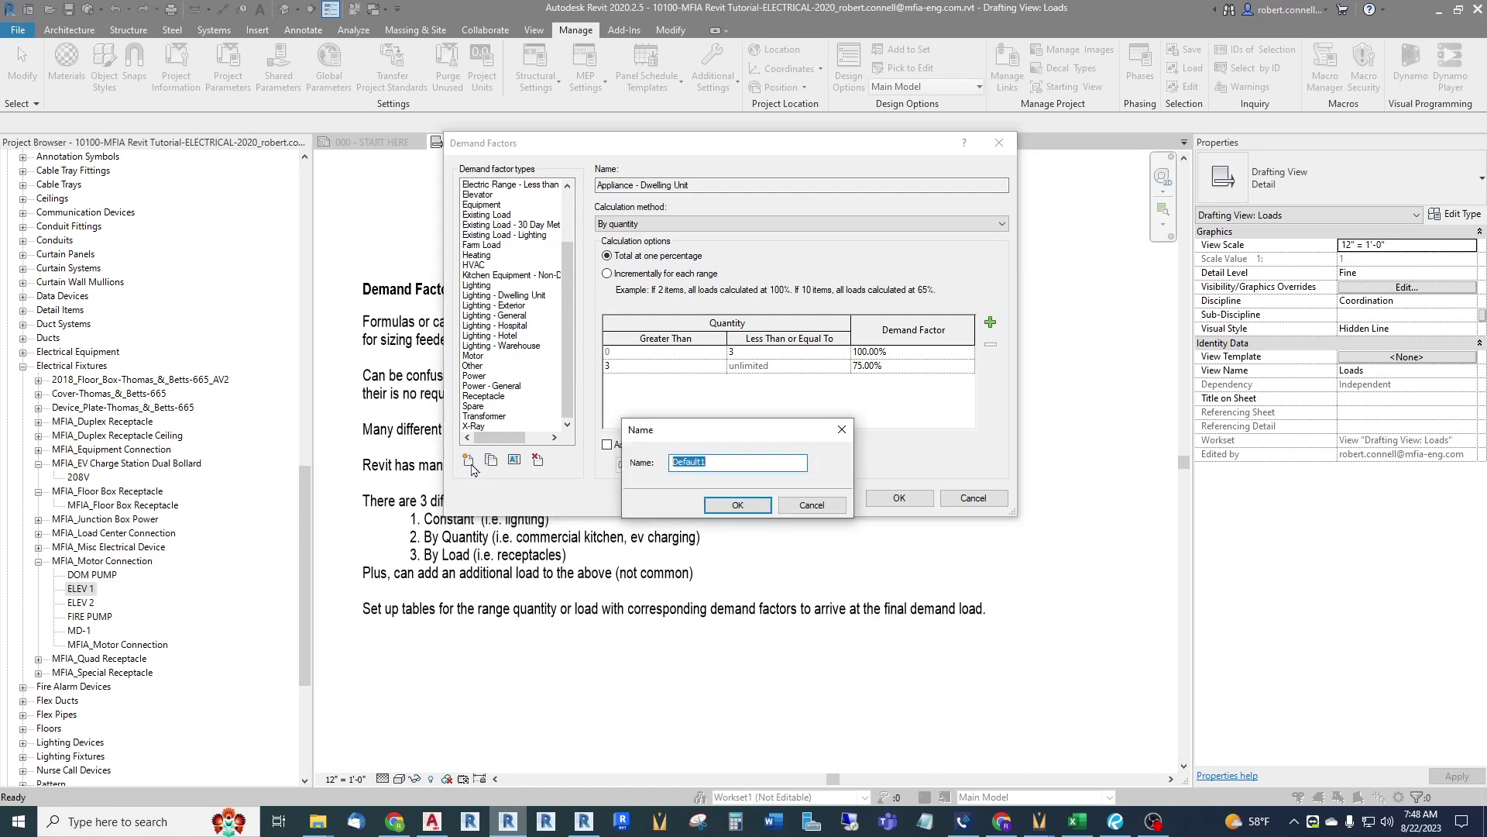
{"action": "type", "text": "EV Charging"}
{"action": "left_click", "coordinate": [737, 505]}
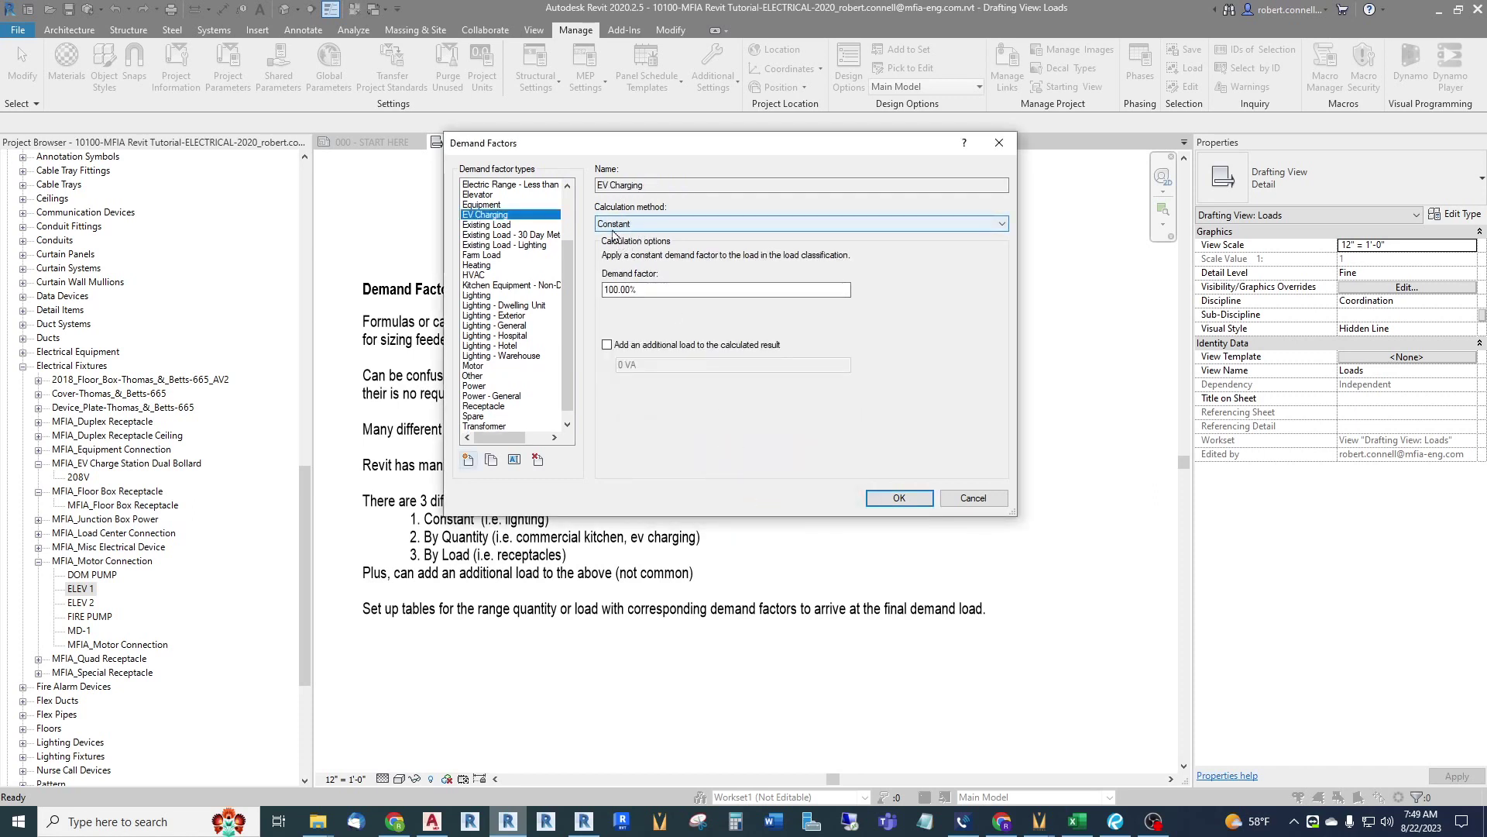
Set the calculation method of the EV Charging demand factor to By quantity
{"action": "left_click", "coordinate": [653, 285]}
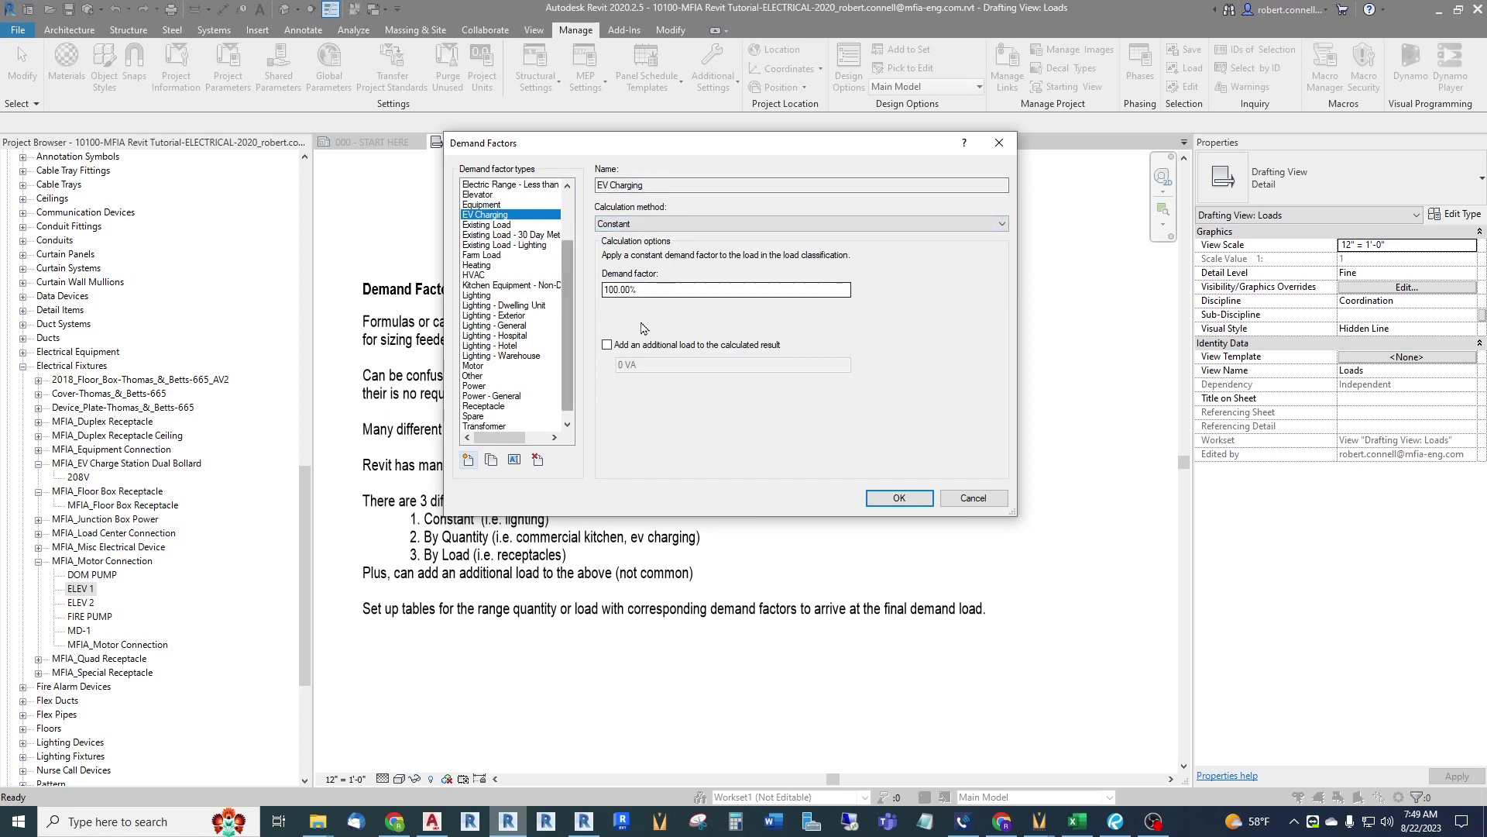
{"action": "left_click", "coordinate": [635, 224]}
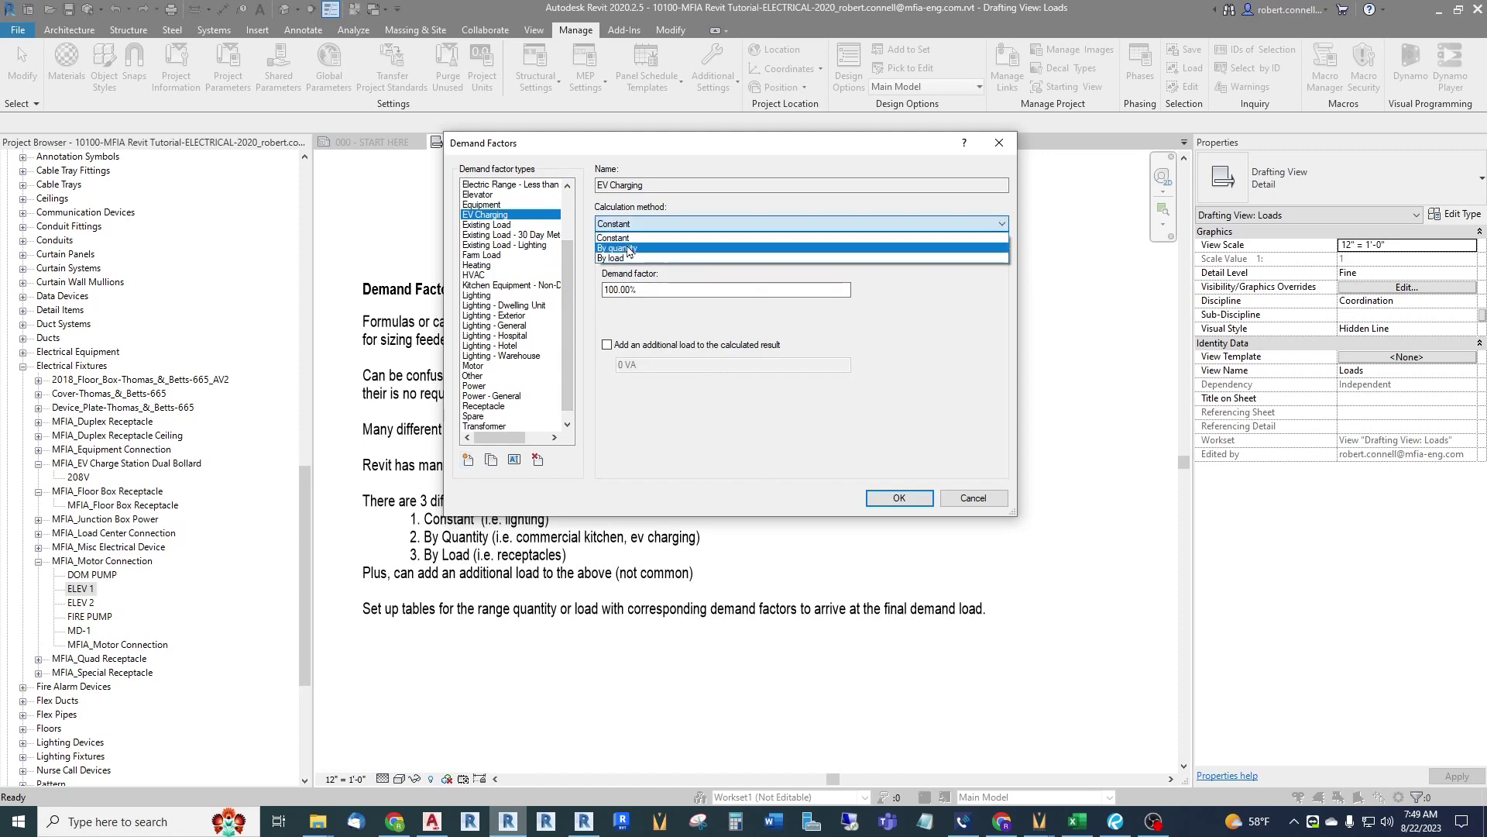
{"action": "left_click", "coordinate": [627, 249]}
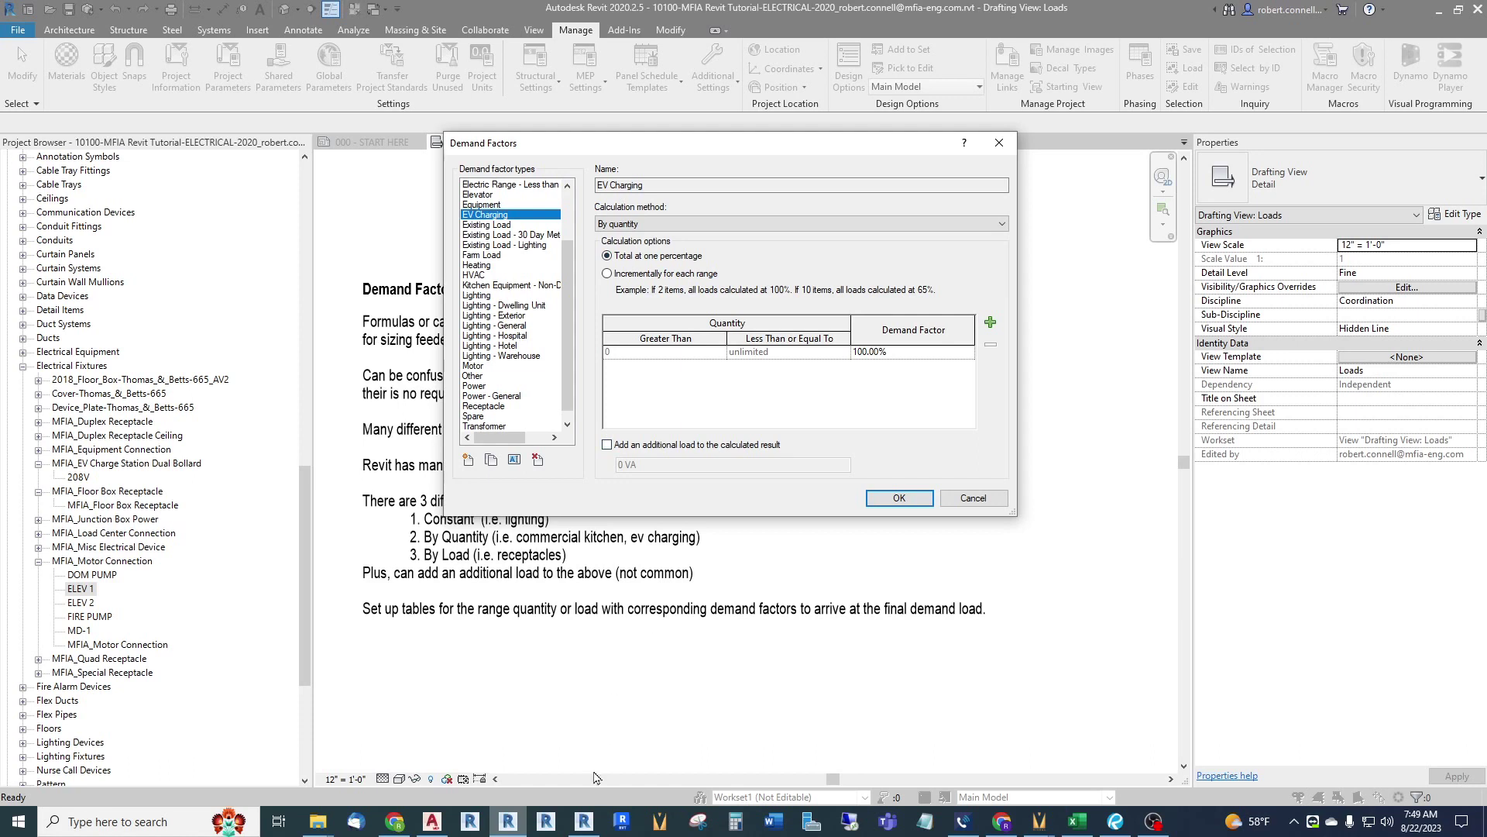
Check Table 625.42 in Revu, return to Revit and add five more quantity range rows to the EV Charging demand factor
{"action": "left_click", "coordinate": [1116, 821]}
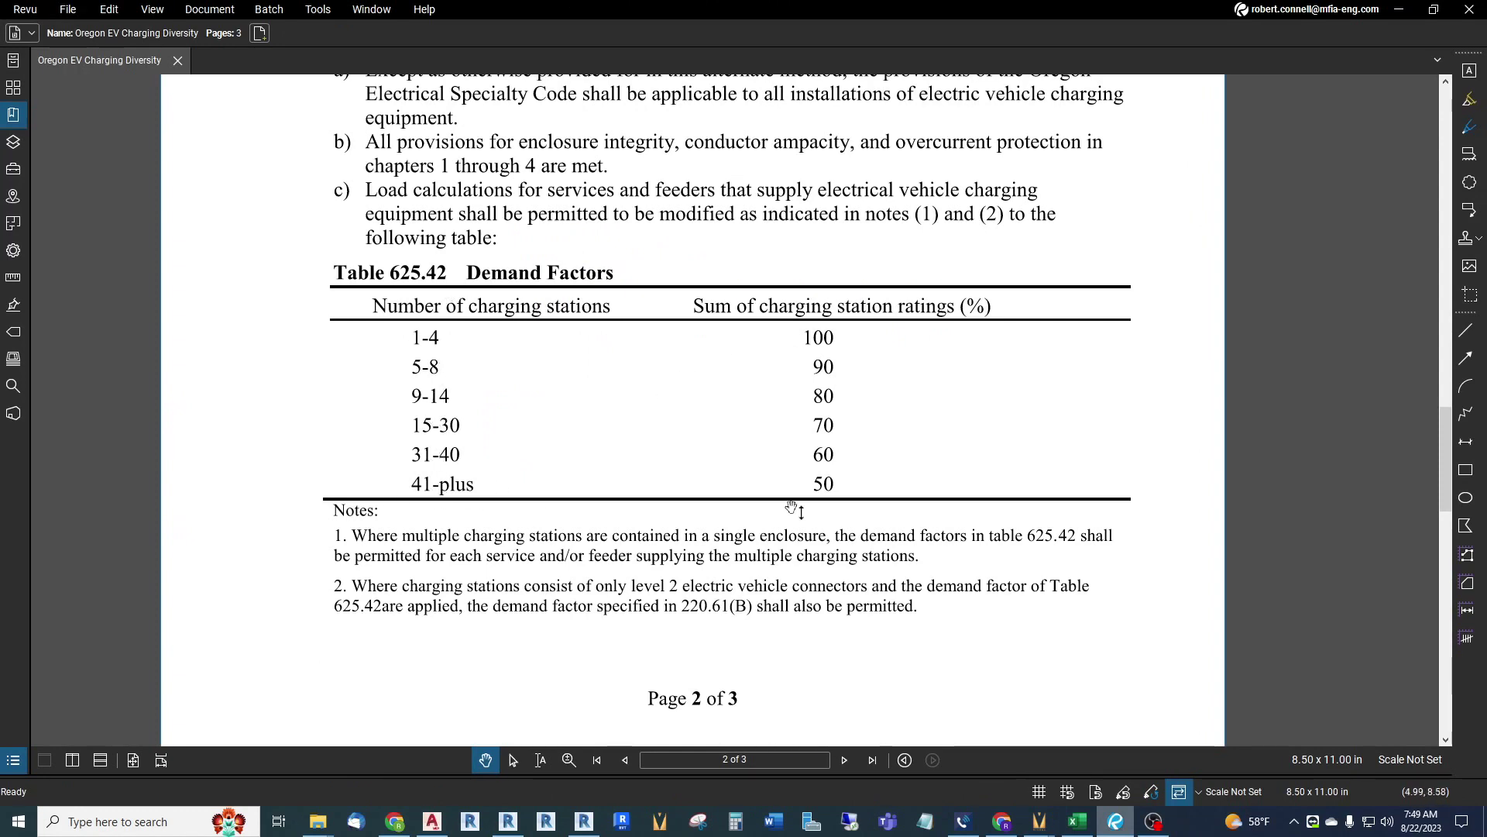
{"action": "left_click", "coordinate": [509, 823]}
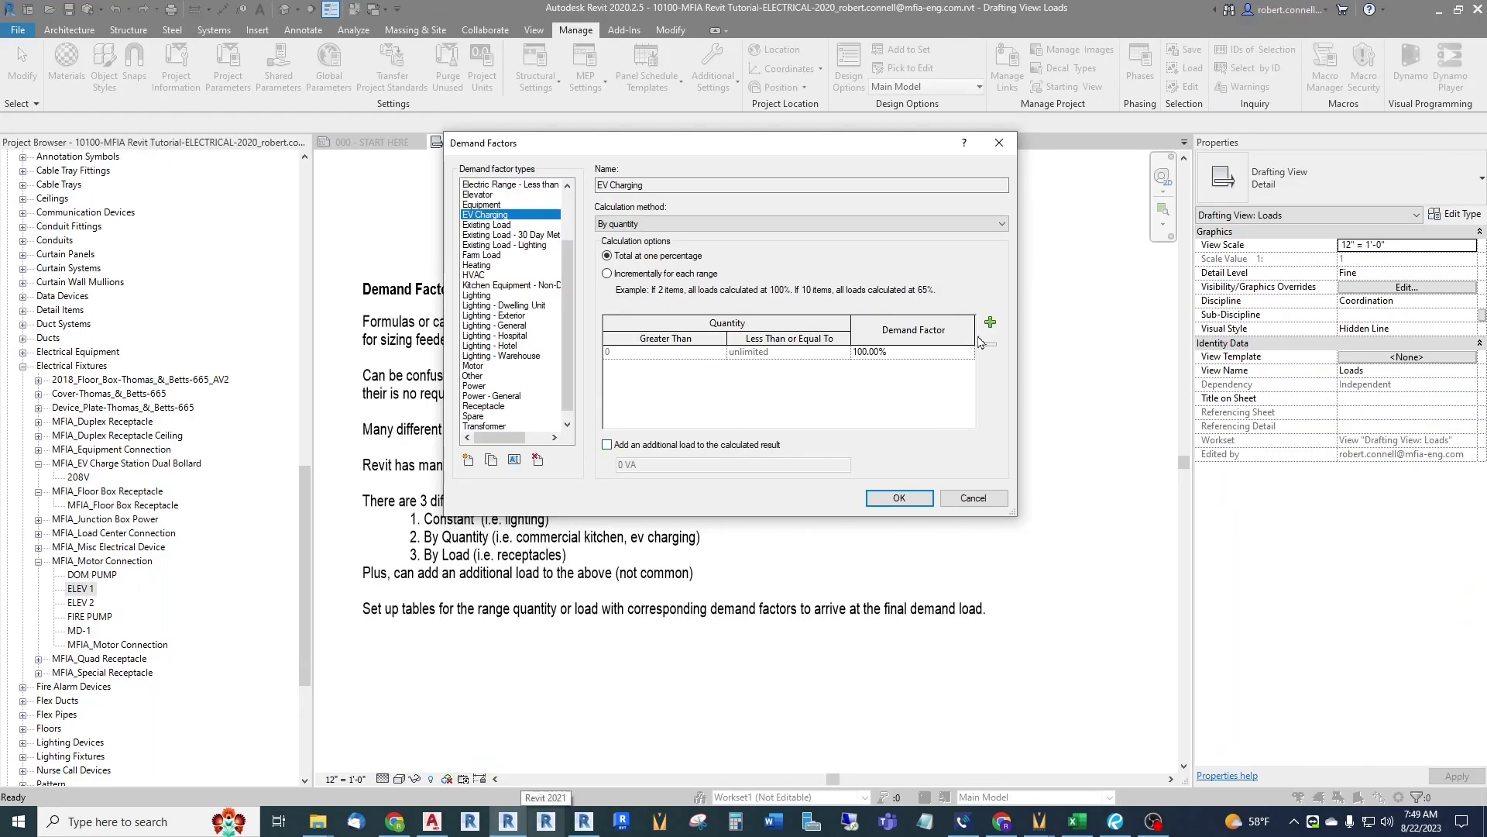
{"action": "left_click", "coordinate": [991, 324]}
{"action": "left_click", "coordinate": [991, 324]}
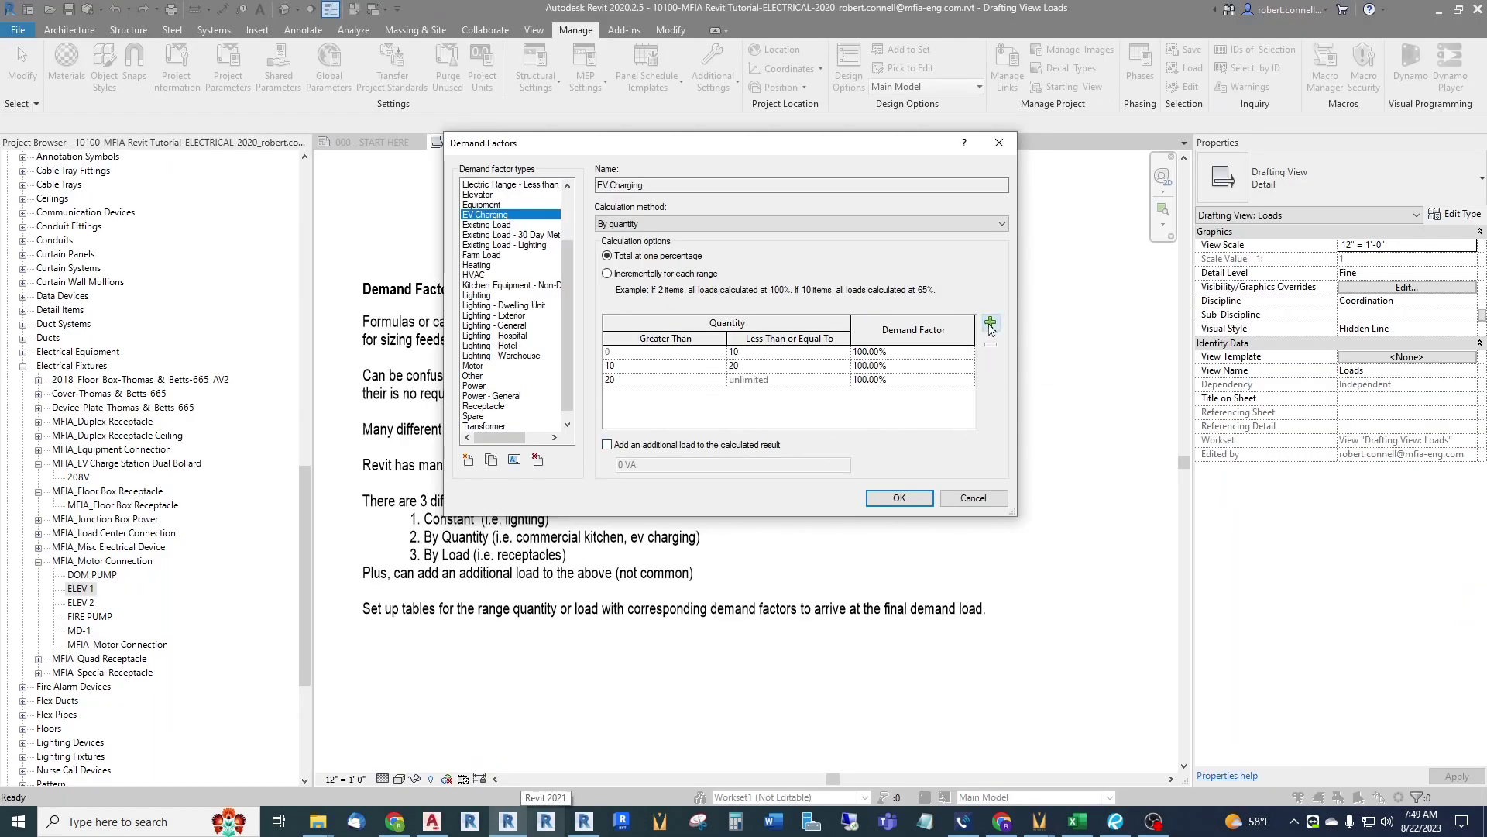
{"action": "left_click", "coordinate": [991, 324]}
{"action": "left_click", "coordinate": [991, 324]}
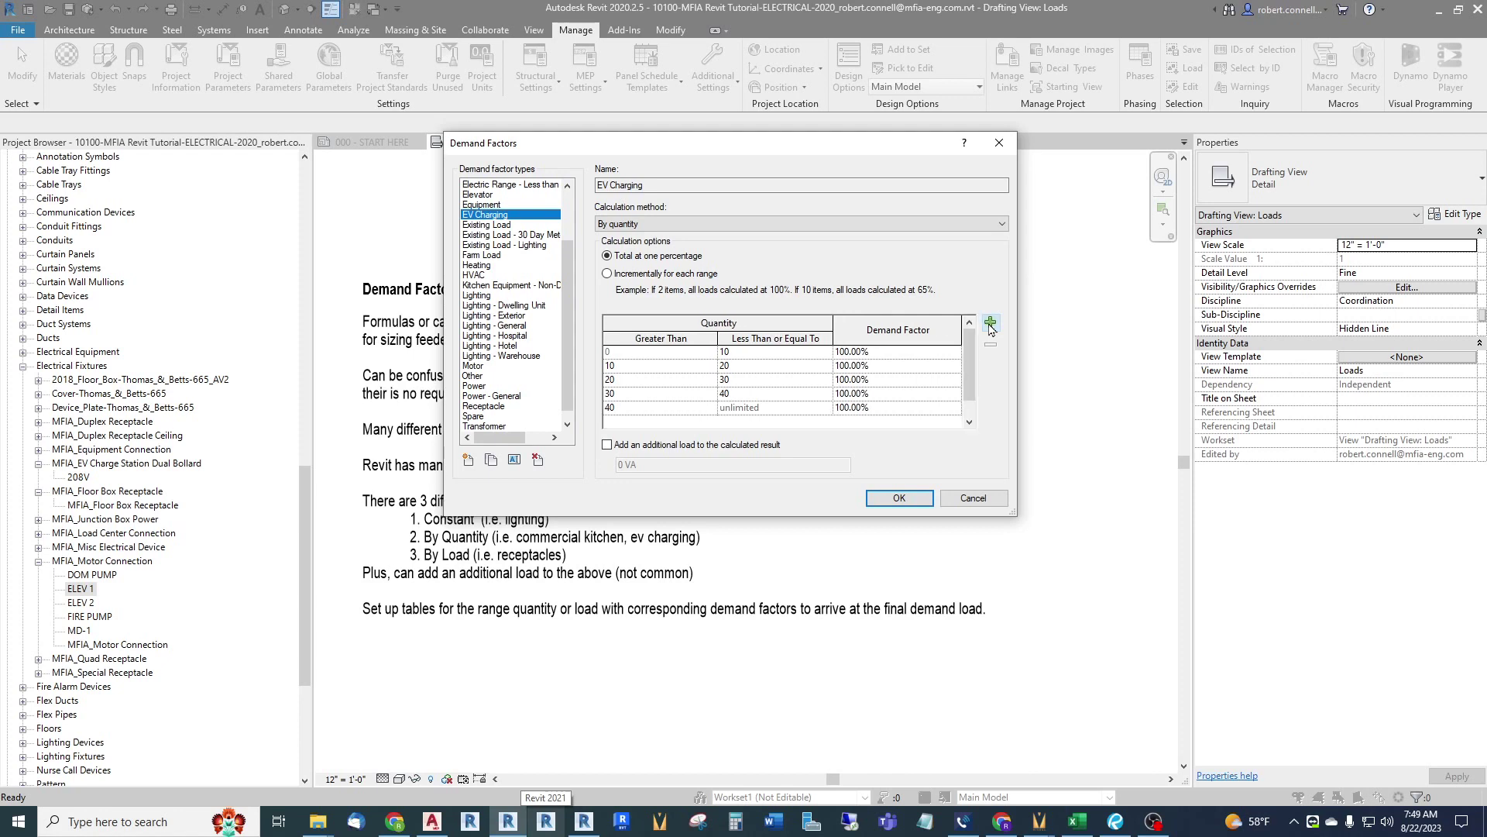
{"action": "left_click", "coordinate": [991, 323]}
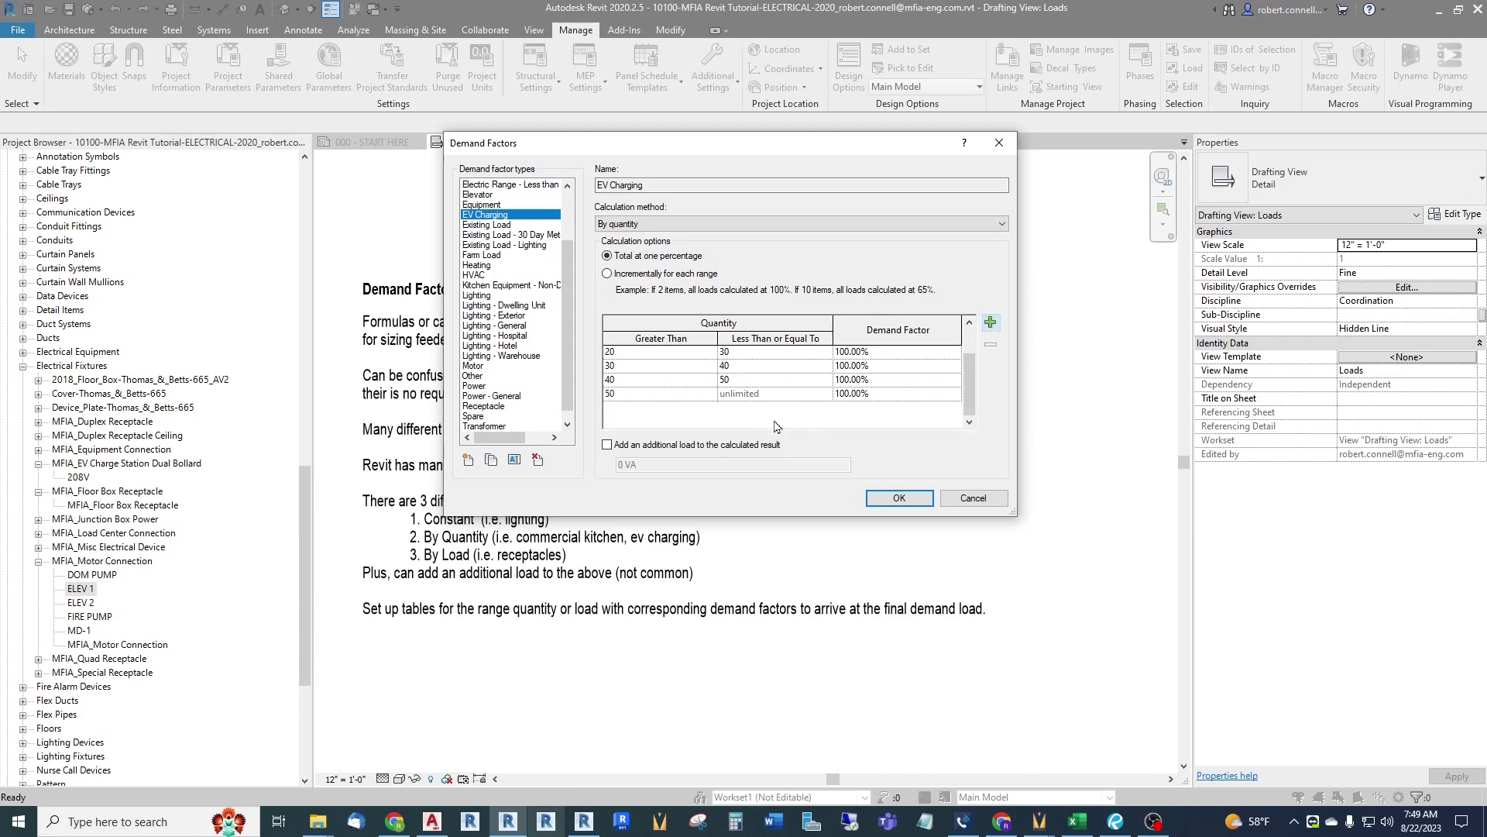
{"action": "scroll", "coordinate": [806, 421], "scroll_direction": "up", "scroll_amount": 1}
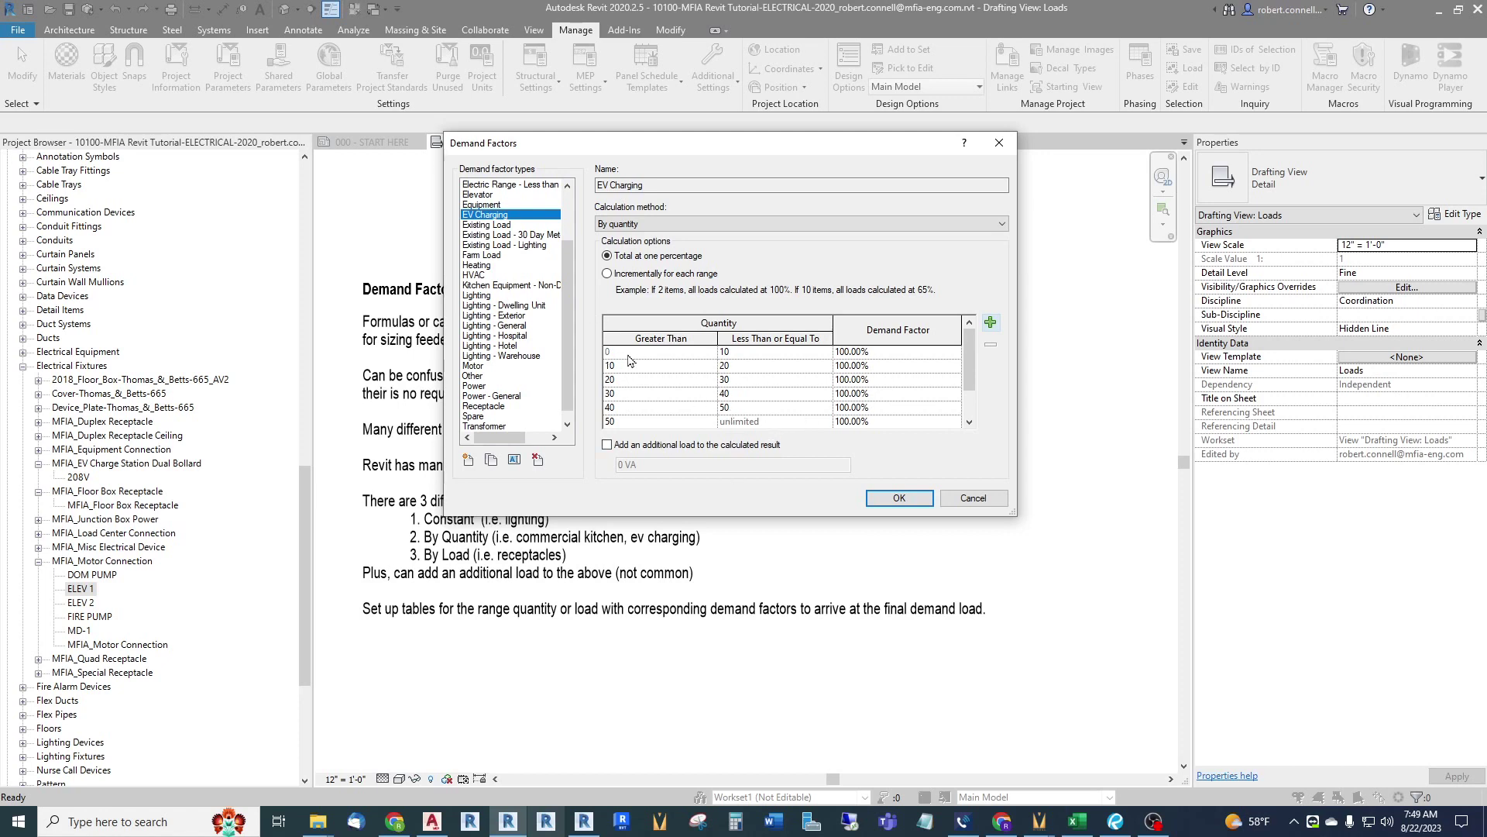
Set the upper limit of the first EV Charging quantity range to 4, keeping its demand factor at 100%
{"action": "left_click", "coordinate": [751, 354]}
{"action": "left_click", "coordinate": [752, 355]}
{"action": "left_click", "coordinate": [898, 356]}
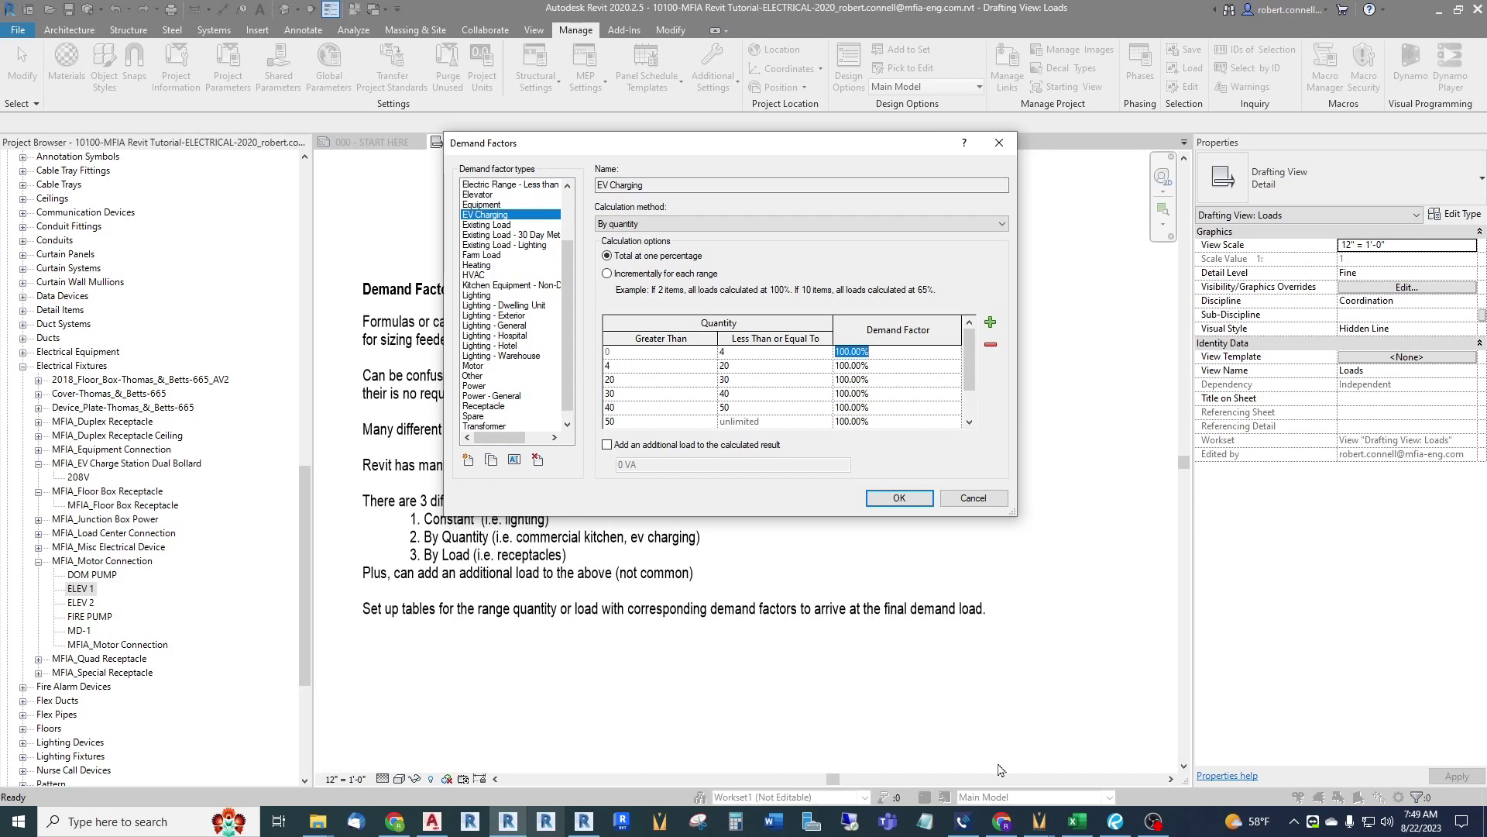
Check Table 625.42 in Revu, return to Revit and set the second EV Charging range to 8 or less at 90%
{"action": "left_click", "coordinate": [1118, 823]}
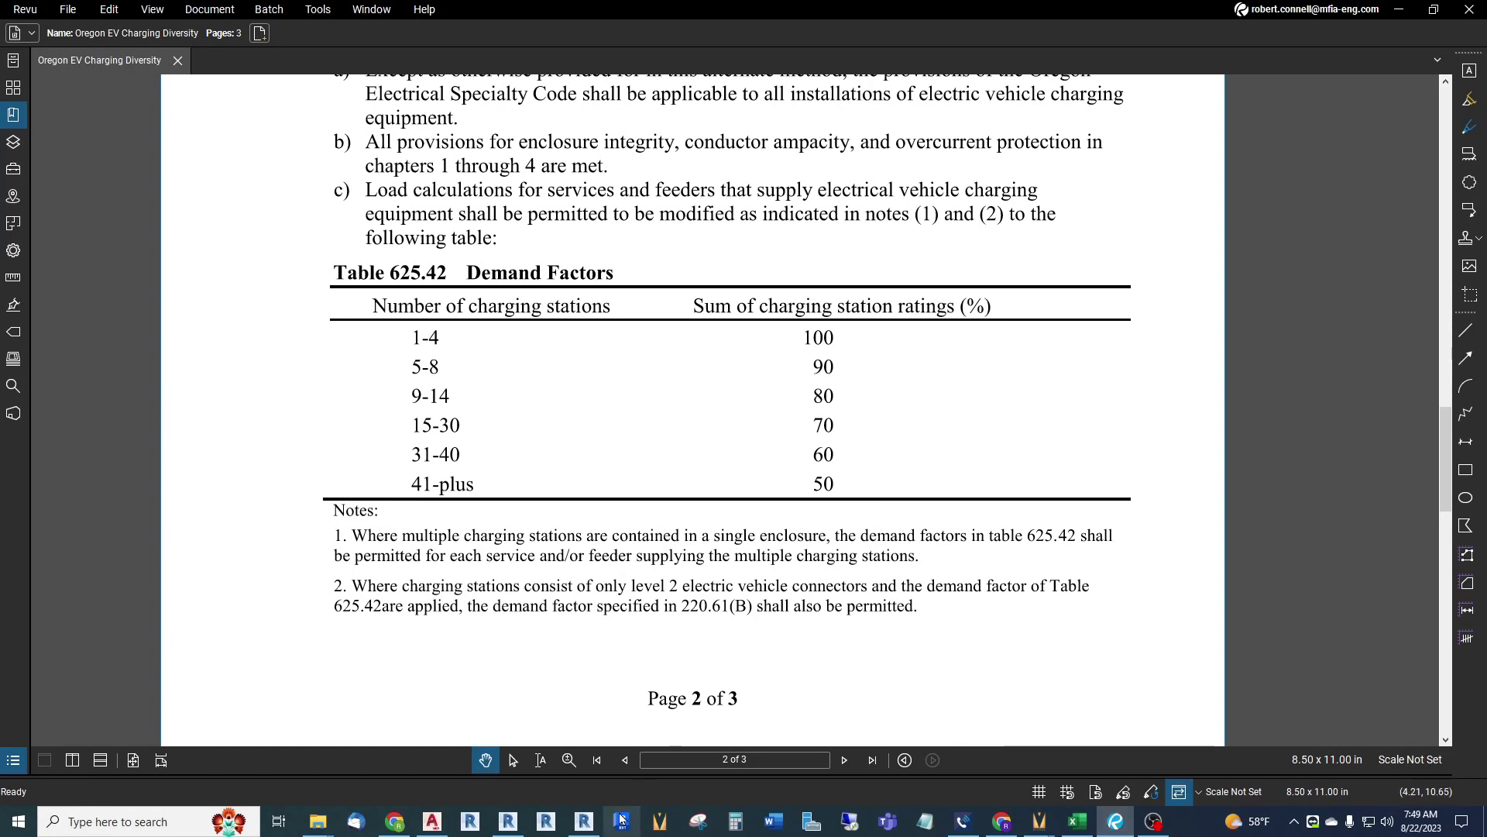
{"action": "left_click", "coordinate": [508, 822]}
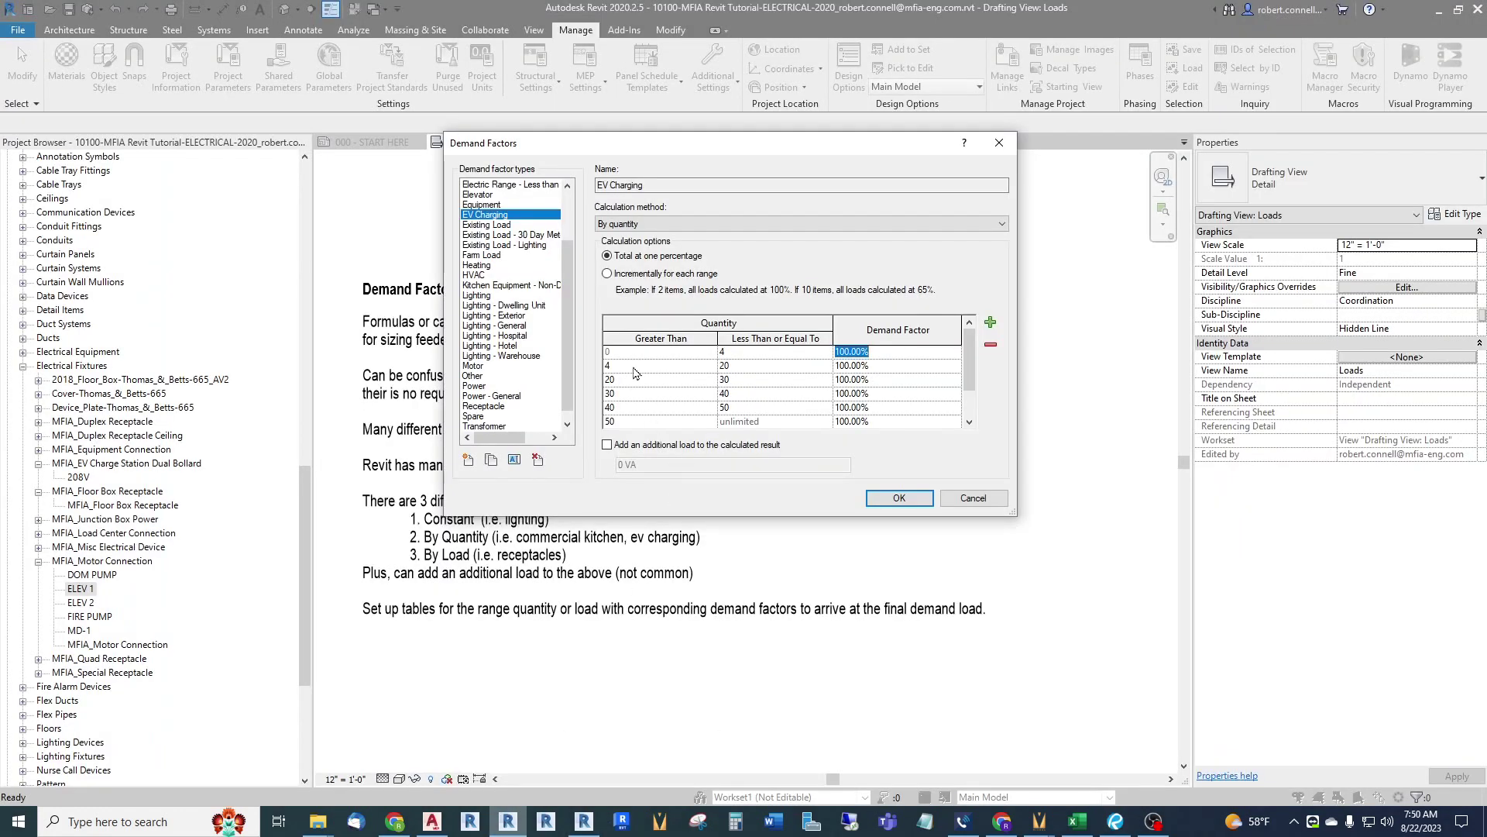
{"action": "left_click", "coordinate": [754, 363]}
{"action": "type", "text": "8"}
{"action": "left_click", "coordinate": [903, 371]}
{"action": "left_click_drag", "start_coordinate": [874, 366], "coordinate": [804, 368]}
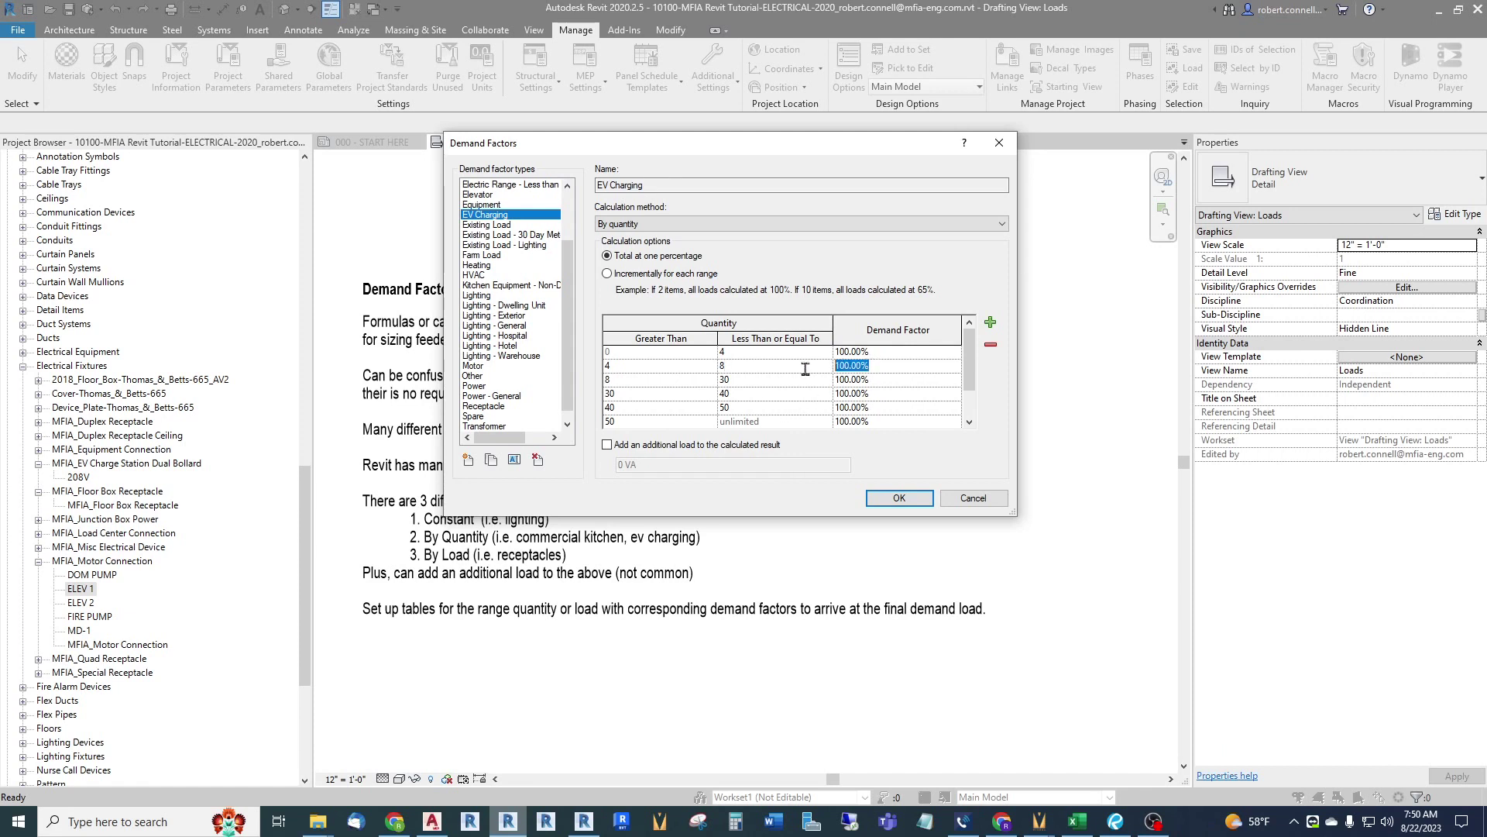
{"action": "type", "text": "90"}
{"action": "key", "text": "Return"}
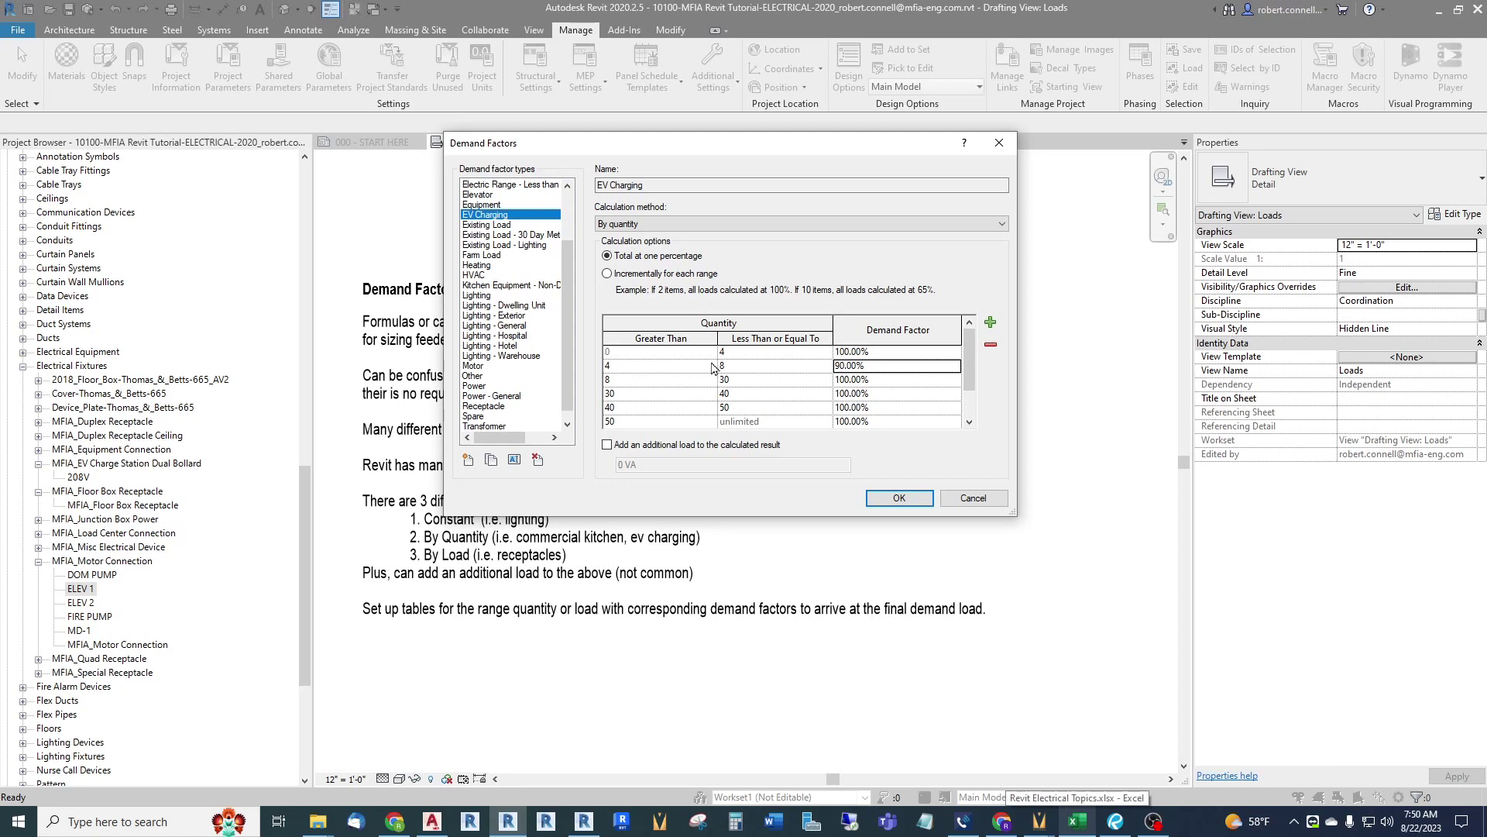
Check the table in Revu again, return to Revit and set the third quantity range to 14 or less at 80%
{"action": "left_click", "coordinate": [1115, 821]}
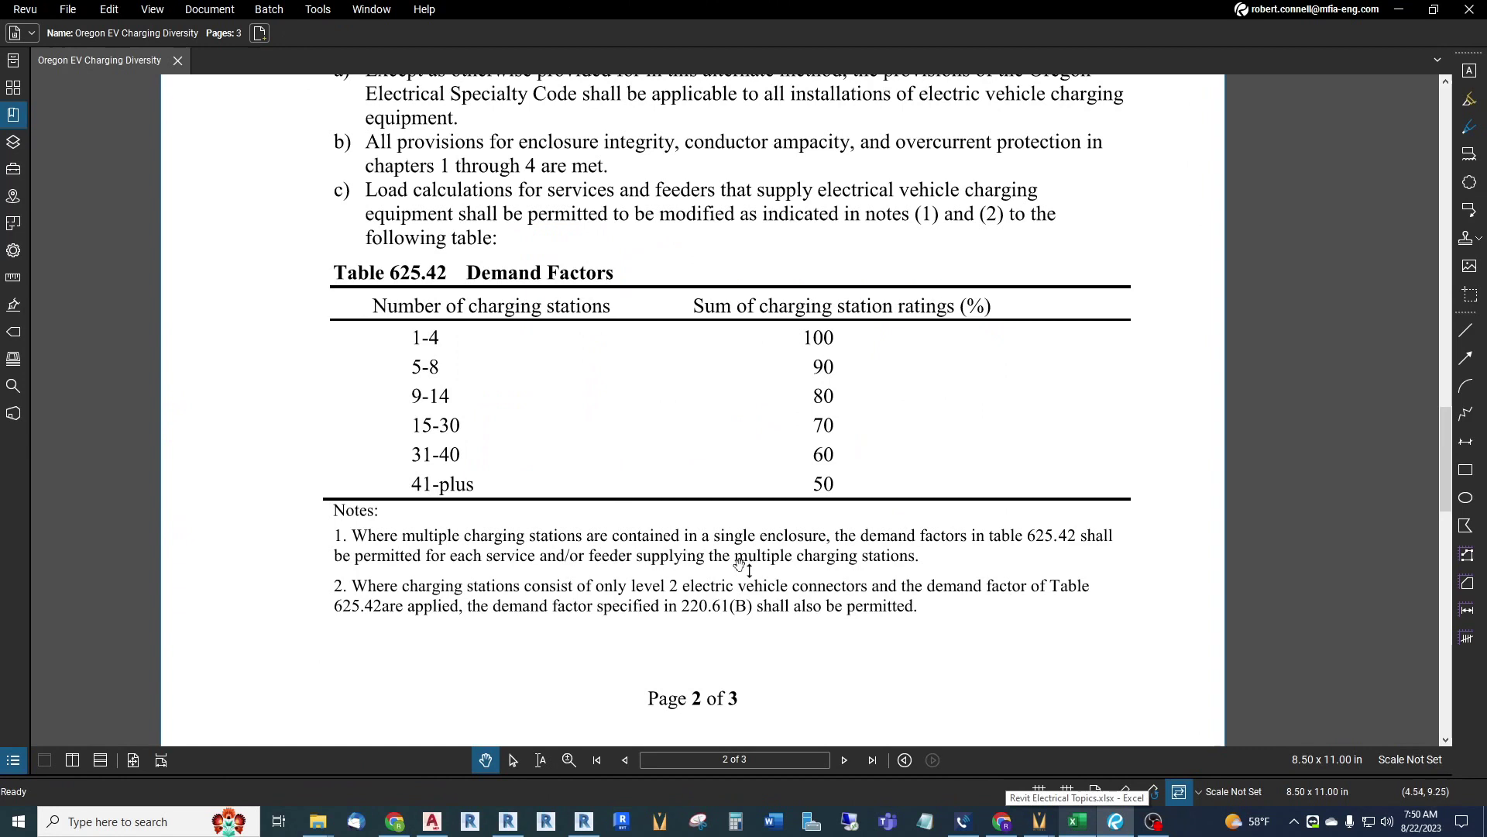
{"action": "left_click", "coordinate": [509, 821]}
{"action": "left_click", "coordinate": [750, 380]}
{"action": "type", "text": "14"}
{"action": "left_click", "coordinate": [897, 379]}
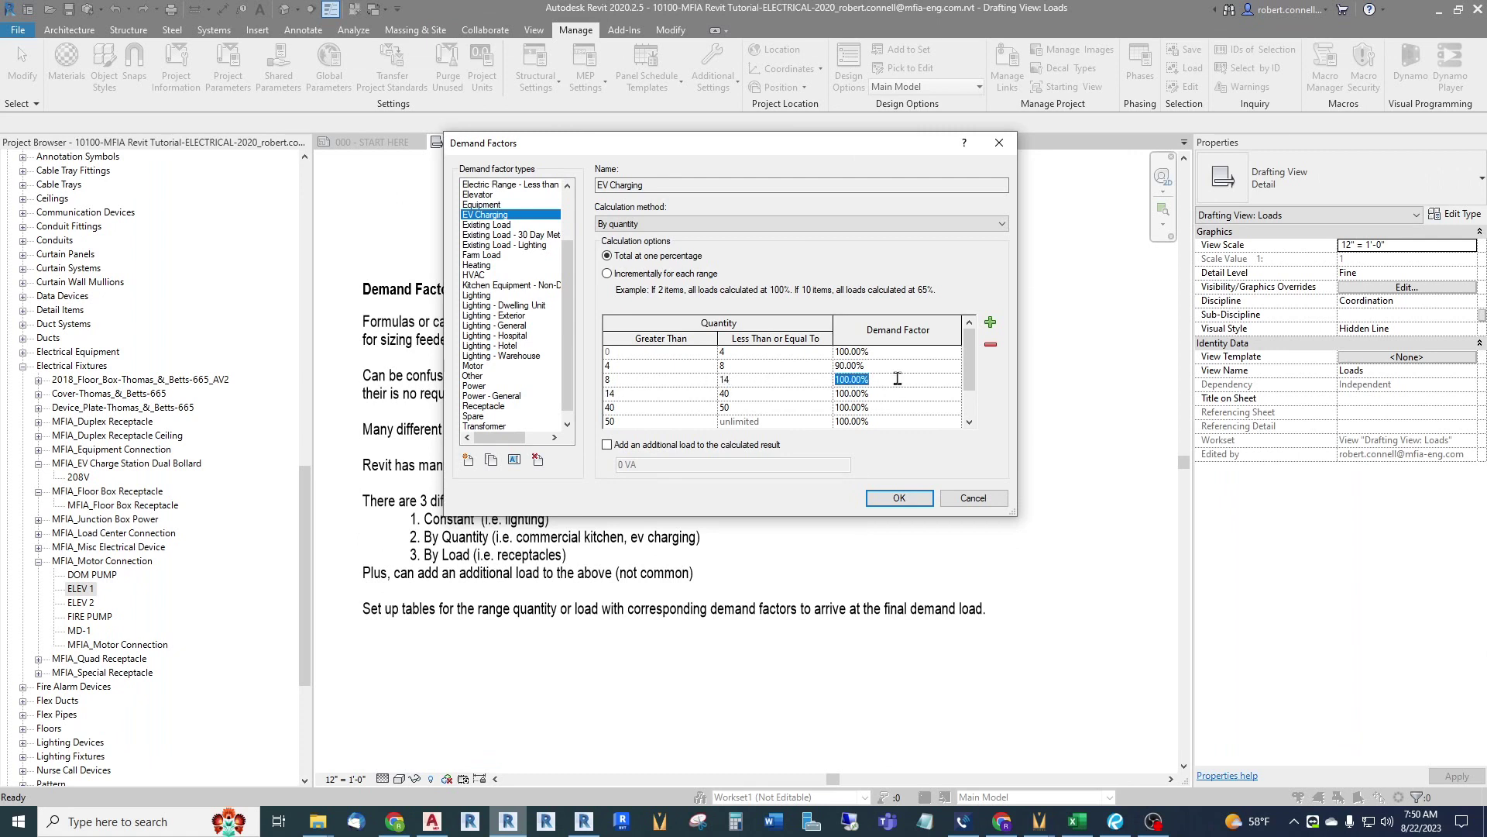
{"action": "type", "text": "80"}
Consult Table 625.42 in Revu, return to Revit and set the fourth quantity range to 30 or less at 70%
{"action": "left_click", "coordinate": [1116, 820]}
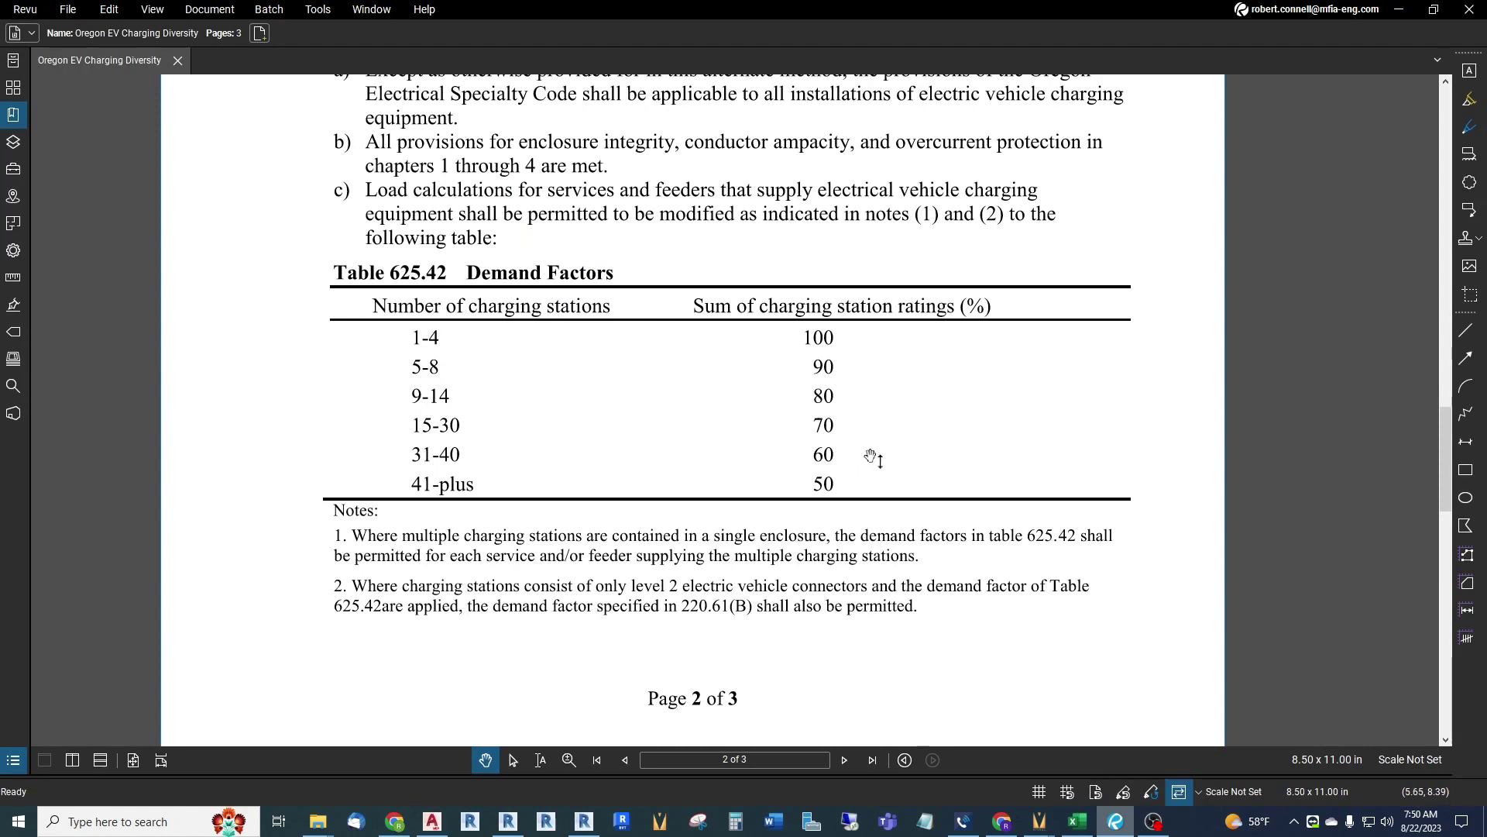
{"action": "left_click", "coordinate": [505, 821]}
{"action": "left_click", "coordinate": [769, 395]}
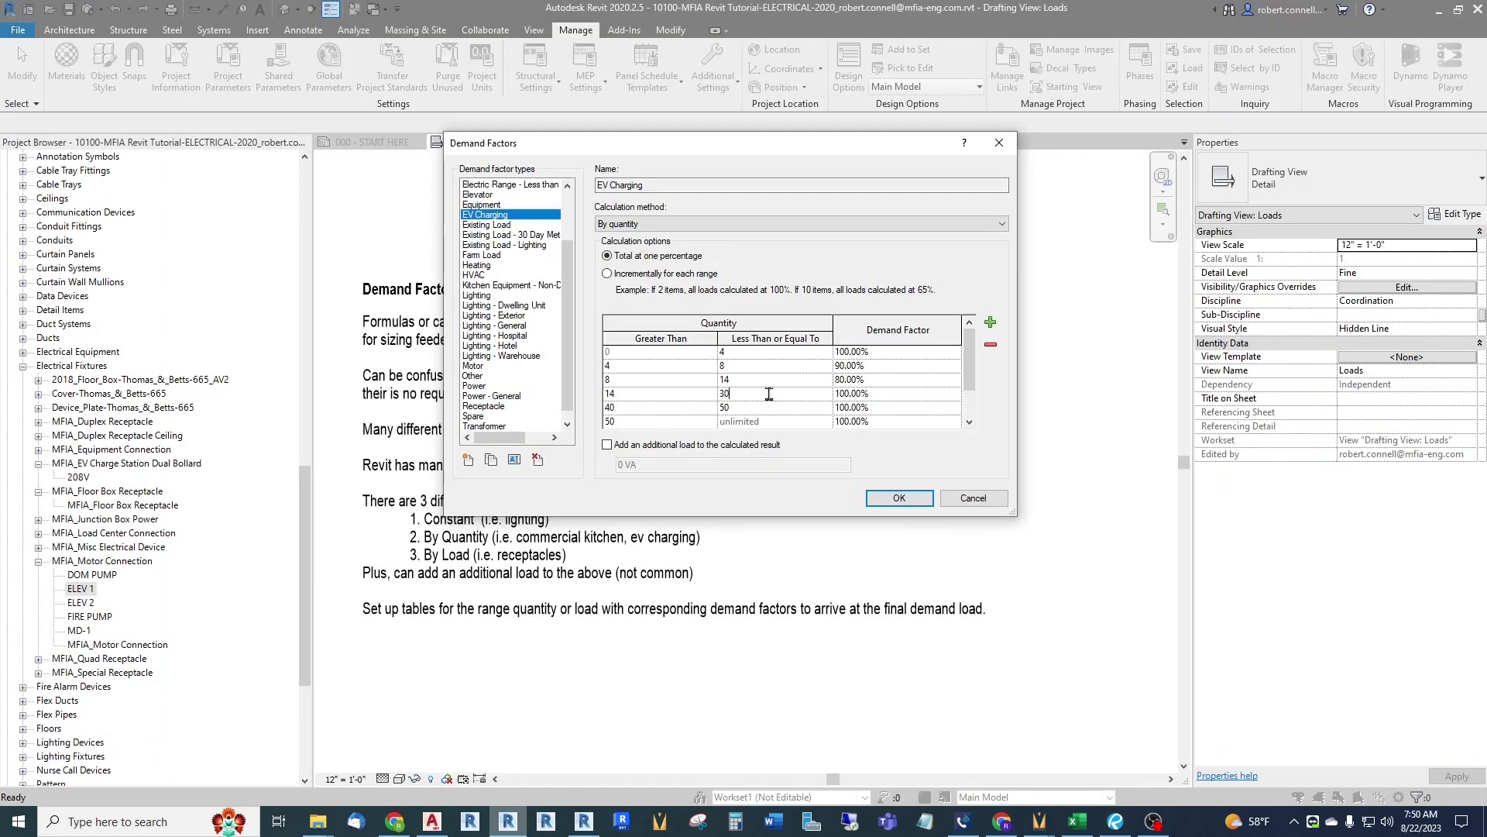
{"action": "left_click", "coordinate": [897, 393]}
{"action": "type", "text": "70"}
{"action": "key", "text": "Return"}
Look up the next table row in Revu, return to Revit and set the fifth quantity range to 40 or less at 60%
{"action": "left_click", "coordinate": [1116, 821]}
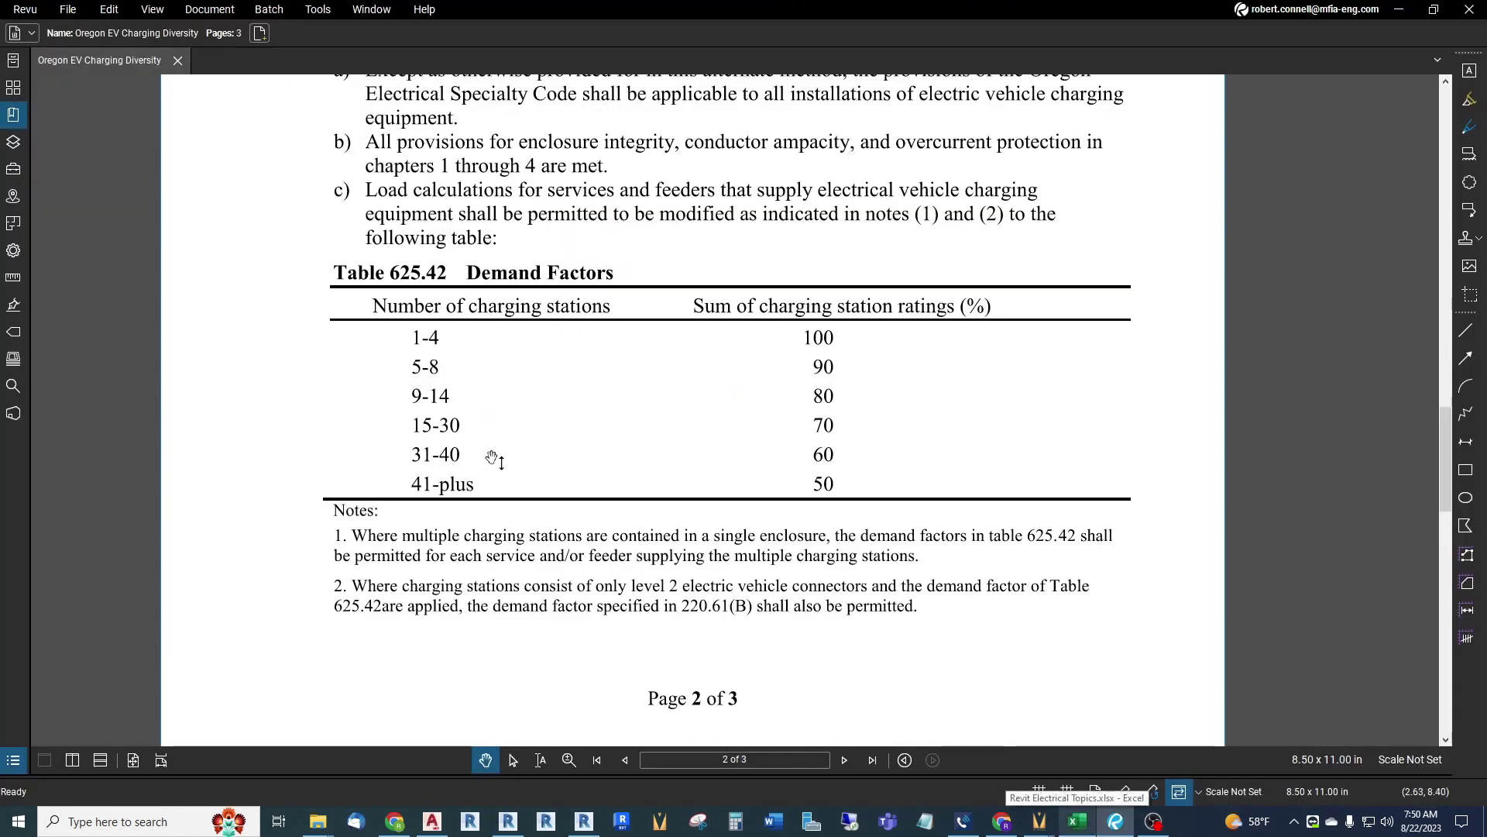
{"action": "left_click", "coordinate": [508, 821]}
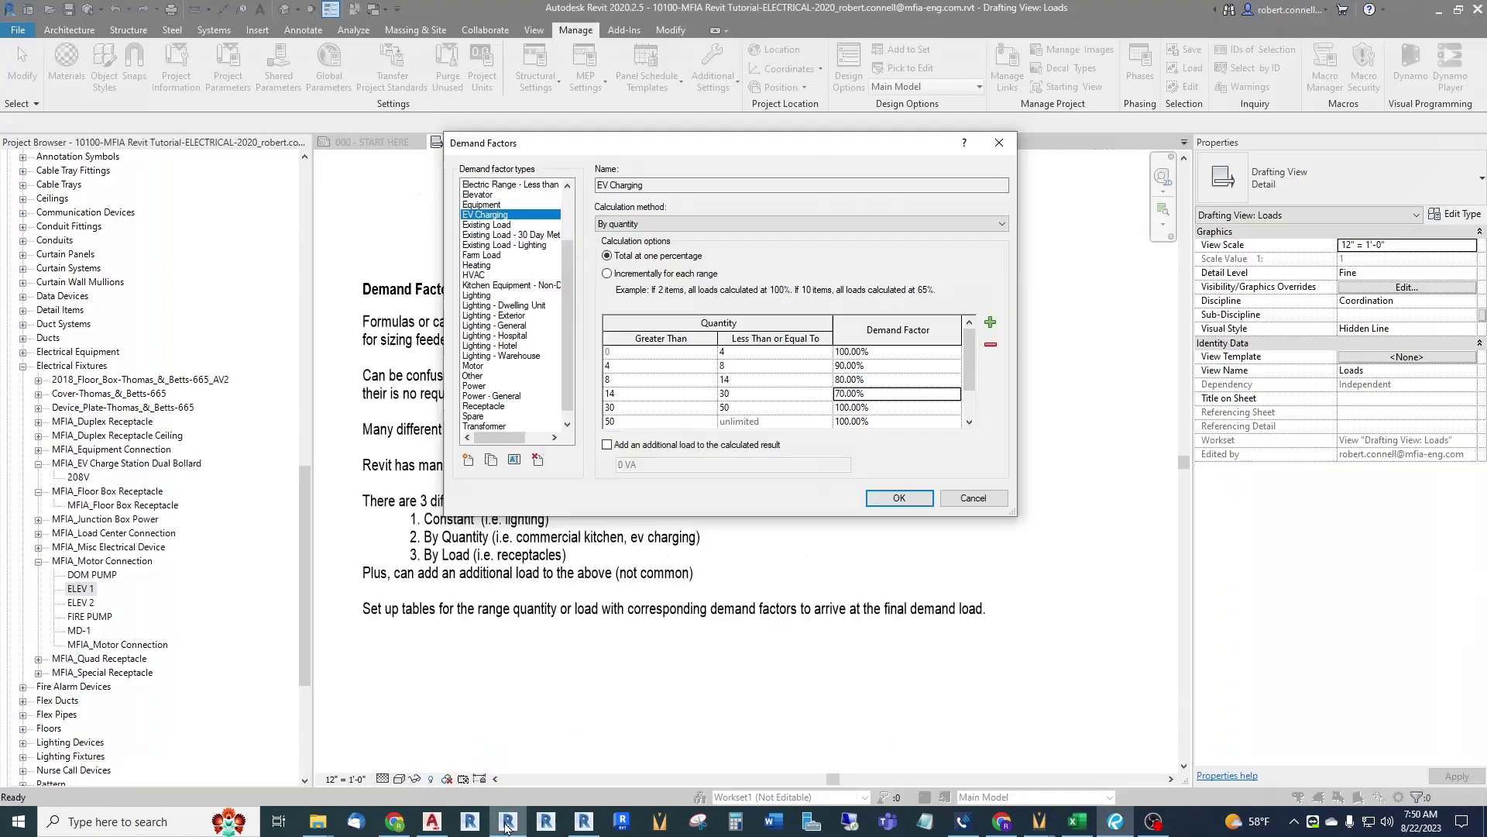
{"action": "left_click", "coordinate": [741, 410]}
{"action": "double_click", "coordinate": [741, 412]}
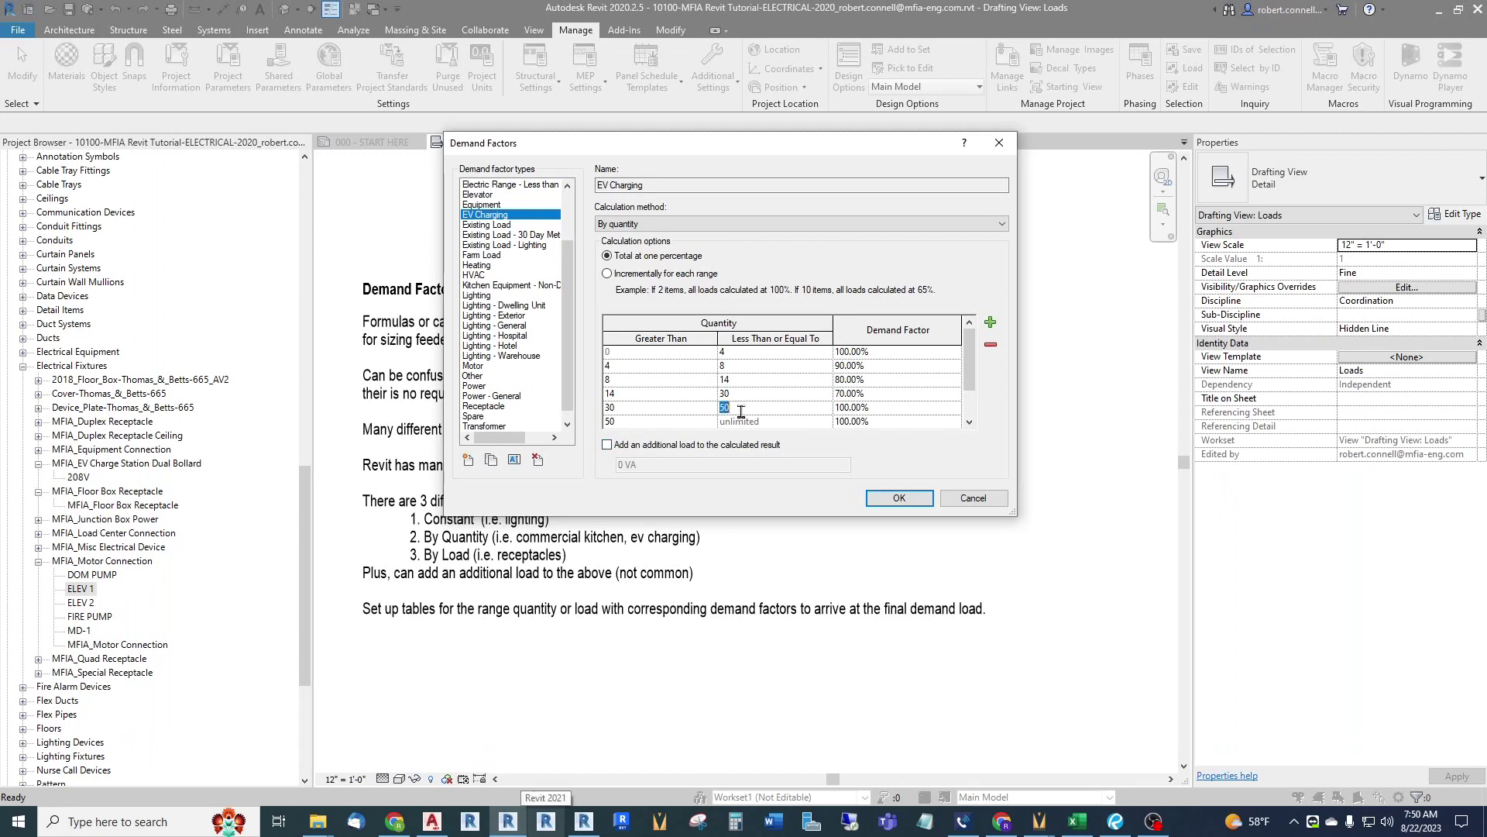
{"action": "type", "text": "40"}
{"action": "key", "text": "Tab"}
{"action": "left_click", "coordinate": [868, 407]}
{"action": "left_click_drag", "start_coordinate": [889, 406], "coordinate": [813, 412]}
{"action": "type", "text": "60"}
{"action": "key", "text": "Return"}
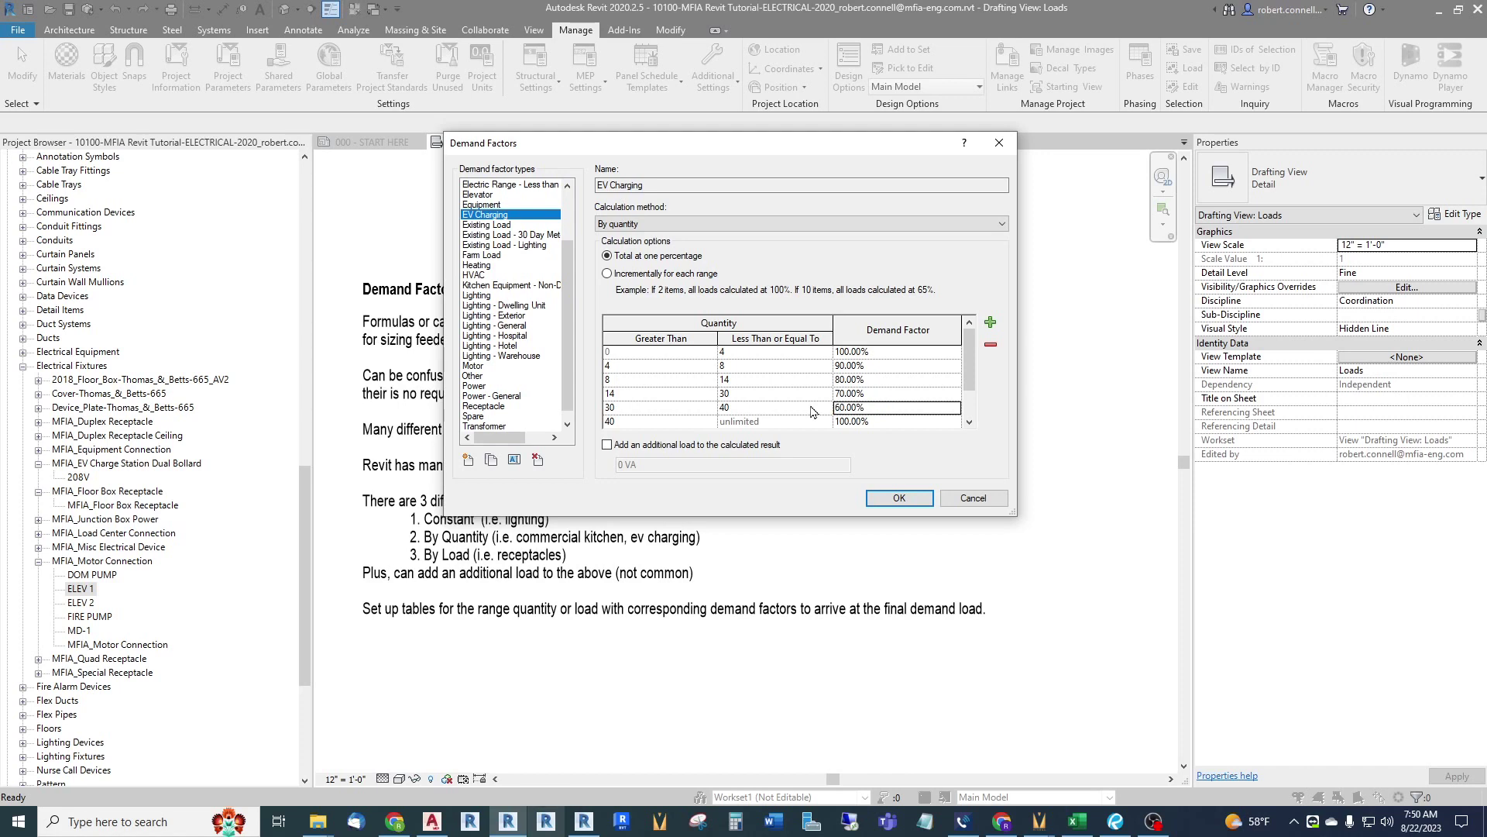
Set the demand factor of the unlimited quantity range above 40 to 50%, review the ranges and accept the Demand Factors settings
{"action": "left_click", "coordinate": [883, 425]}
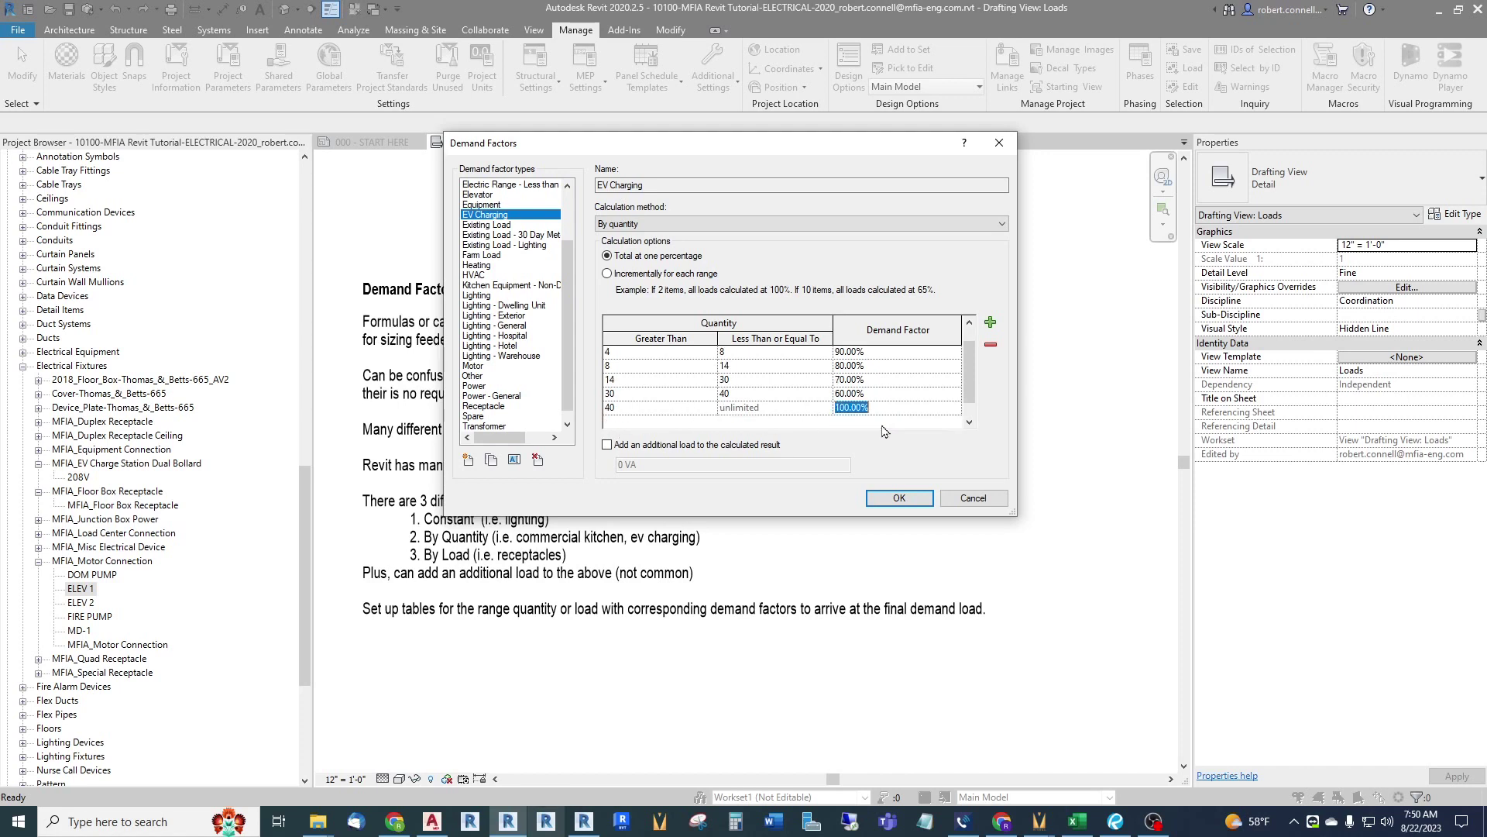
{"action": "type", "text": "50"}
{"action": "key", "text": "Return"}
{"action": "scroll", "coordinate": [866, 427], "scroll_direction": "up", "scroll_amount": 1}
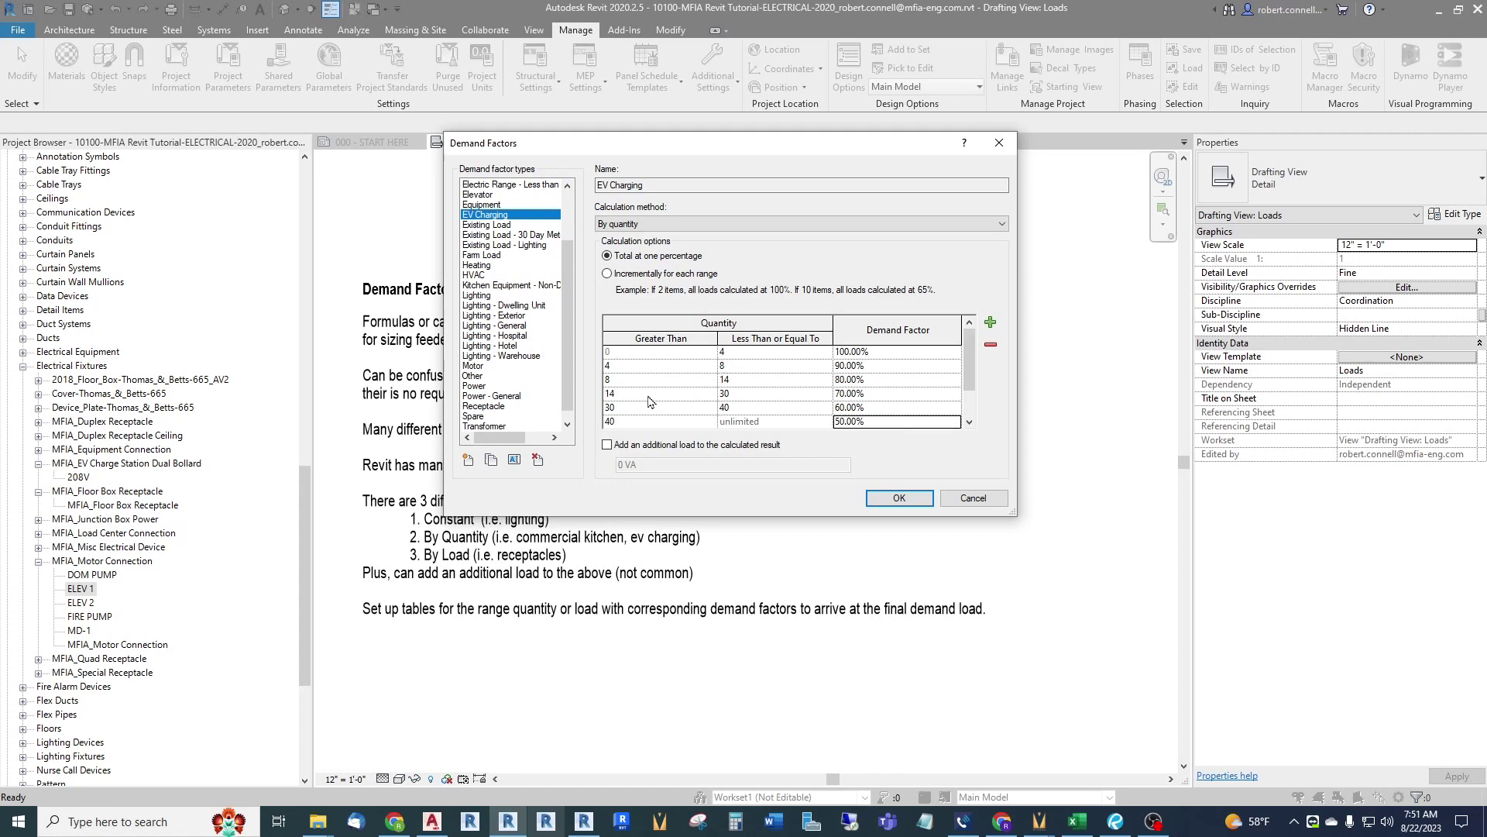
{"action": "scroll", "coordinate": [670, 400], "scroll_direction": "down", "scroll_amount": 1}
{"action": "scroll", "coordinate": [697, 409], "scroll_direction": "up", "scroll_amount": 2}
{"action": "left_click", "coordinate": [897, 498]}
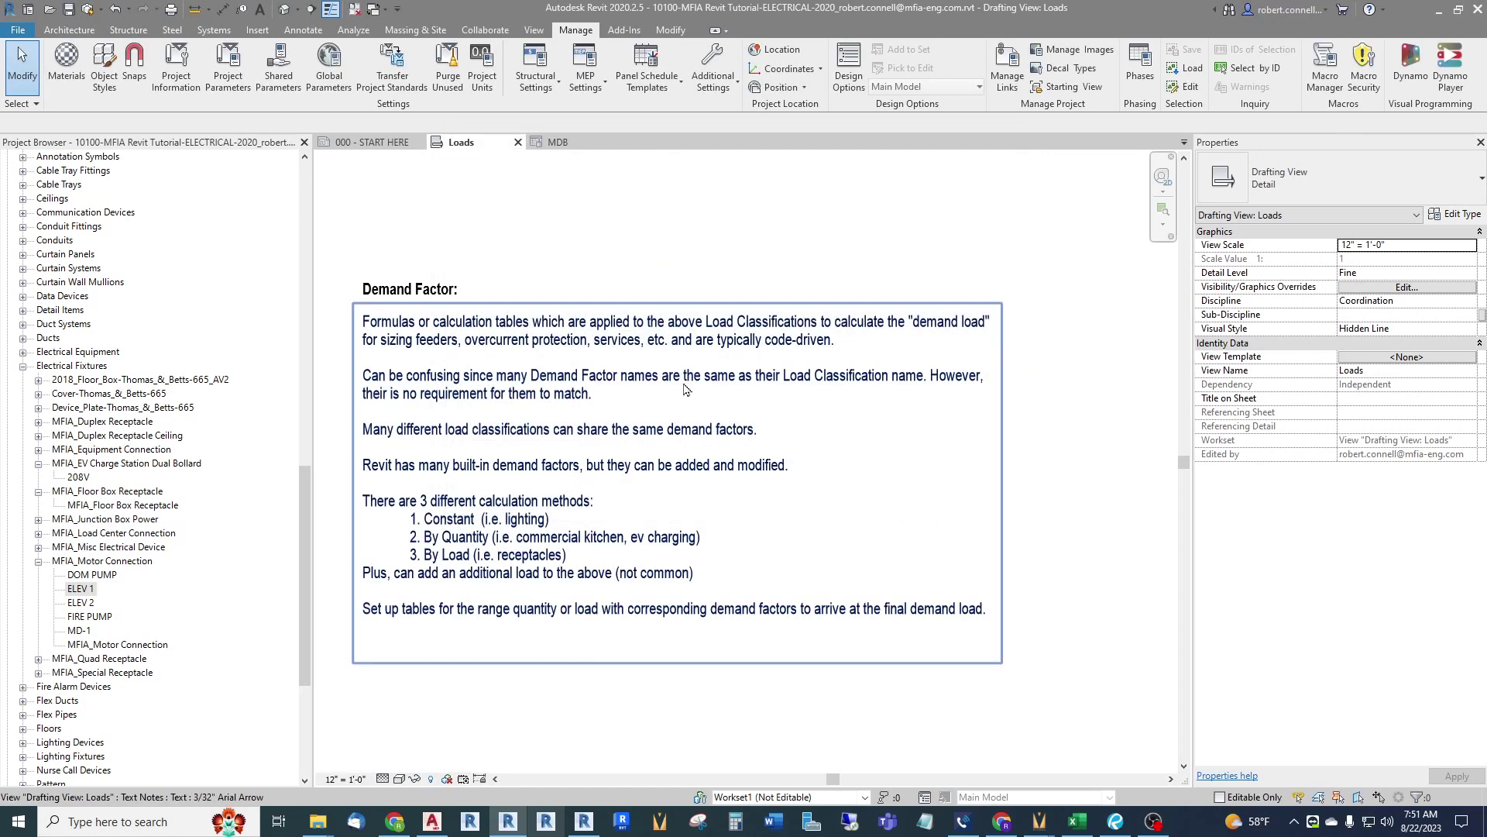
Assign the EV Charging demand factor to the EV Charging load classification in the project's Load Classifications settings
{"action": "key", "text": "Escape"}
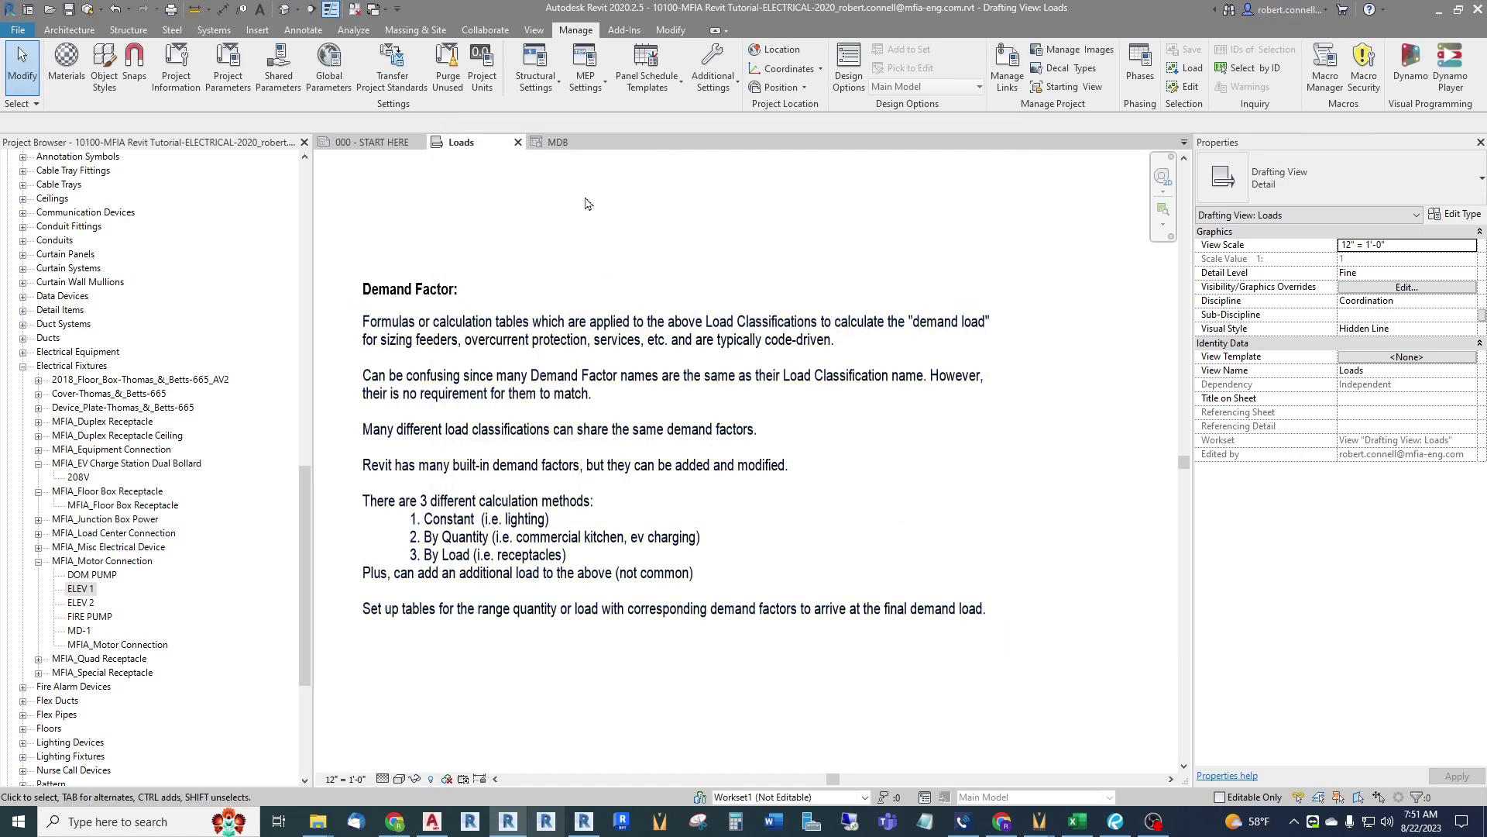
{"action": "left_click", "coordinate": [598, 84]}
{"action": "left_click", "coordinate": [612, 213]}
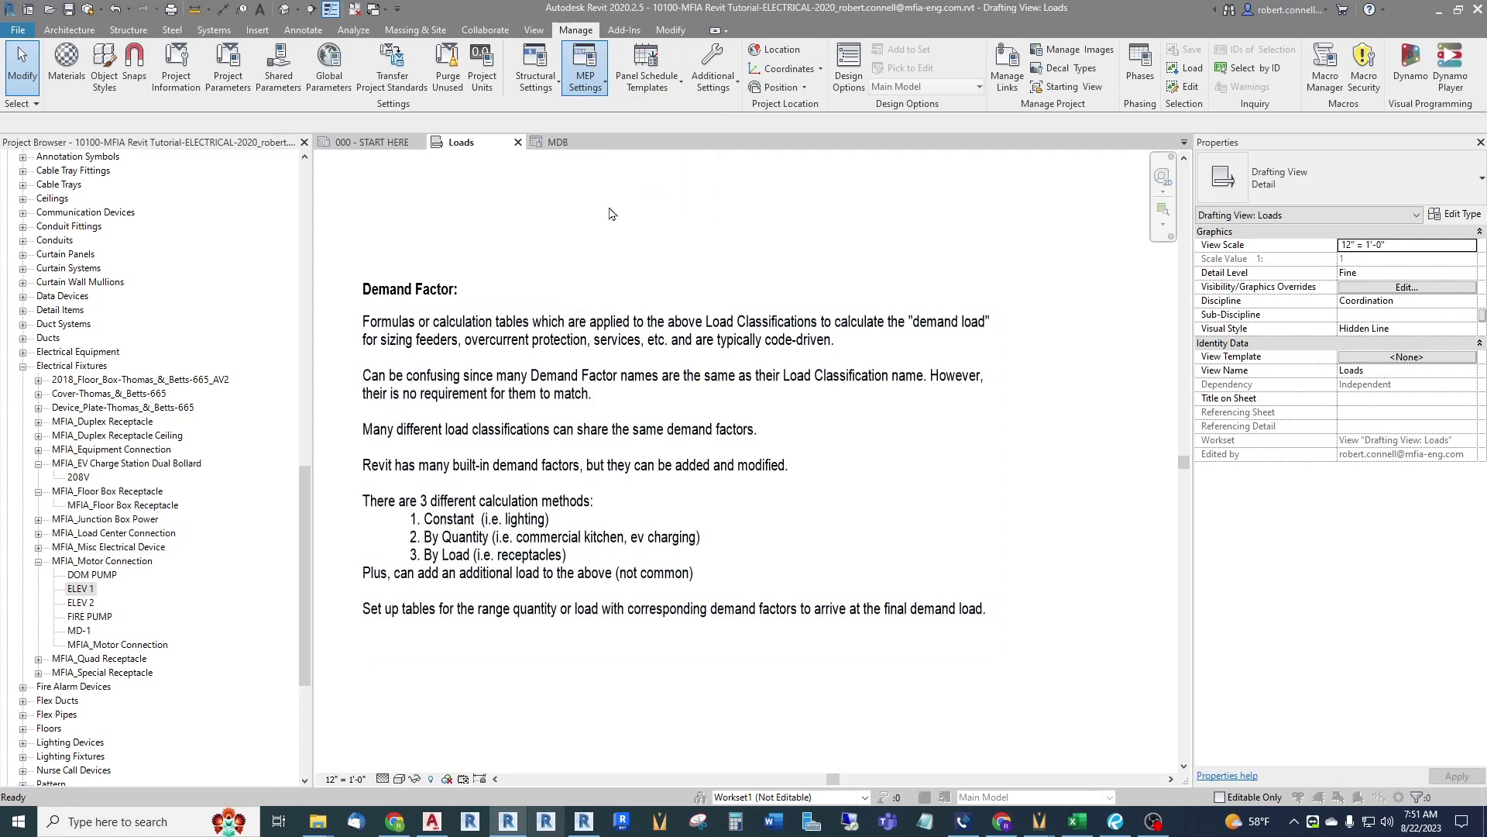
{"action": "left_click_drag", "start_coordinate": [663, 300], "coordinate": [579, 277]}
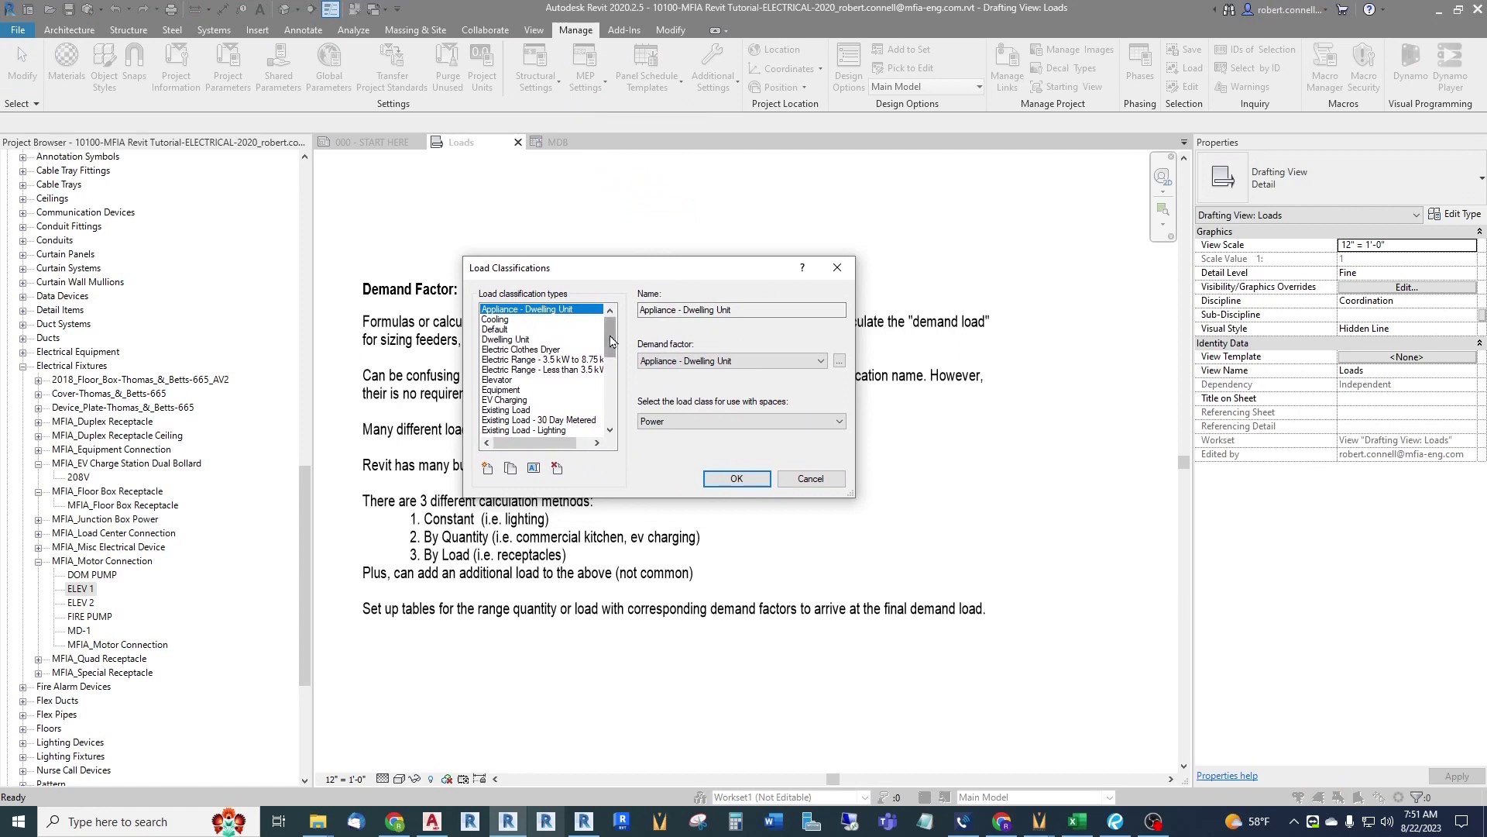
{"action": "scroll", "coordinate": [598, 348], "scroll_direction": "down", "scroll_amount": 1}
{"action": "left_click", "coordinate": [504, 371]}
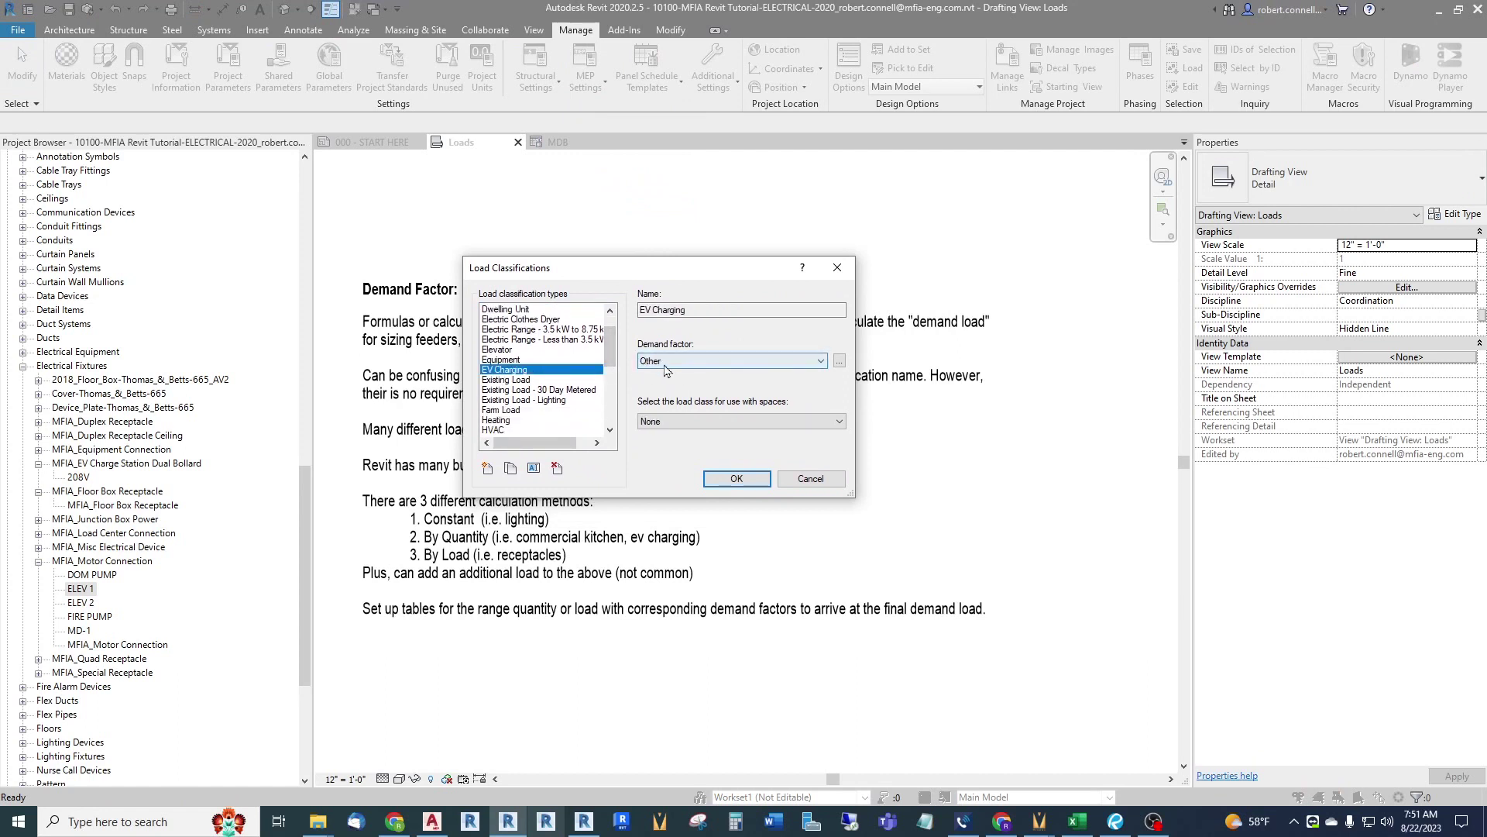
{"action": "left_click", "coordinate": [821, 363]}
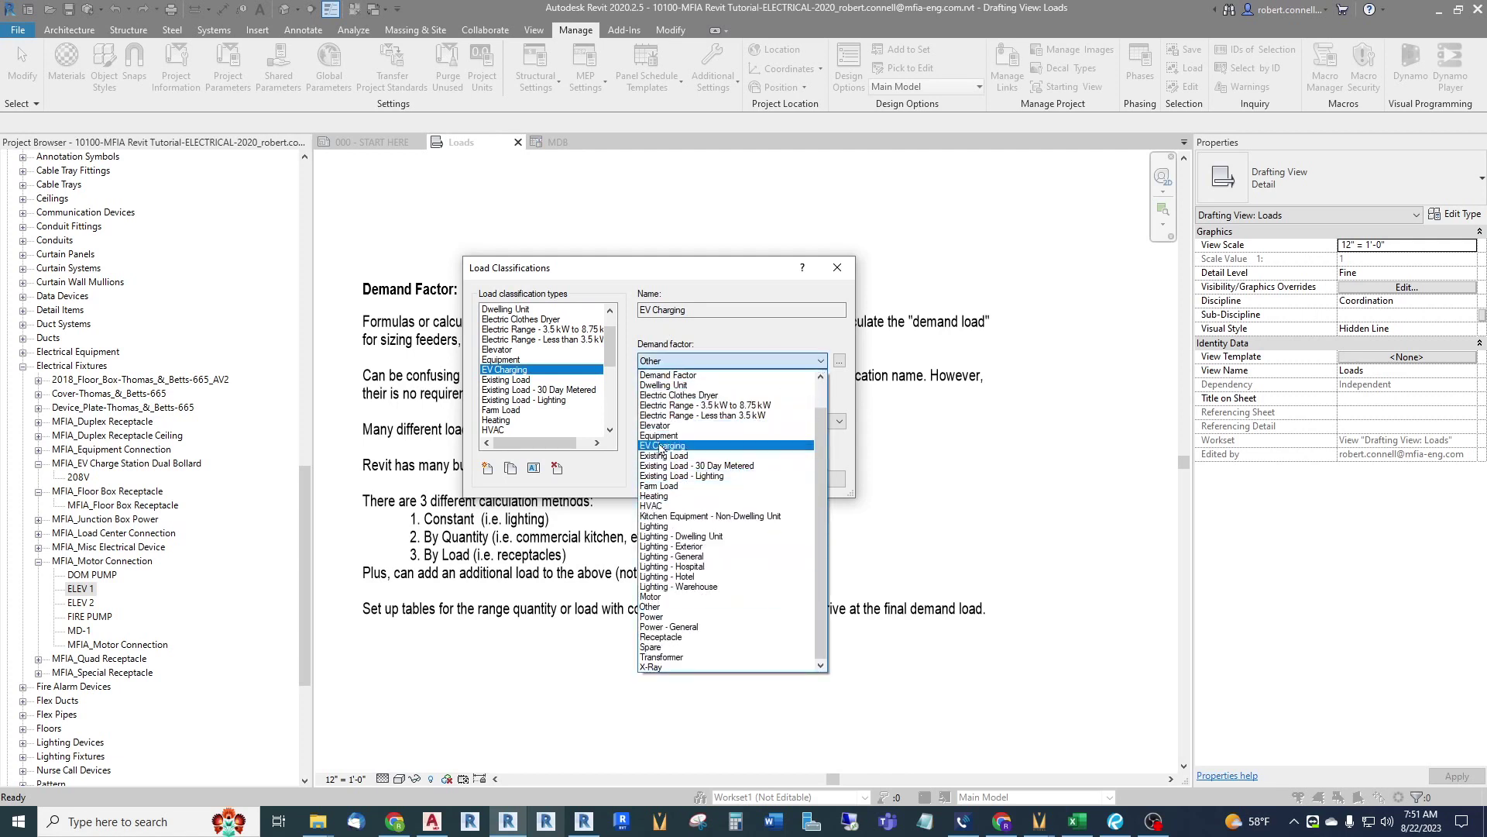
{"action": "left_click", "coordinate": [670, 447]}
{"action": "left_click", "coordinate": [734, 479]}
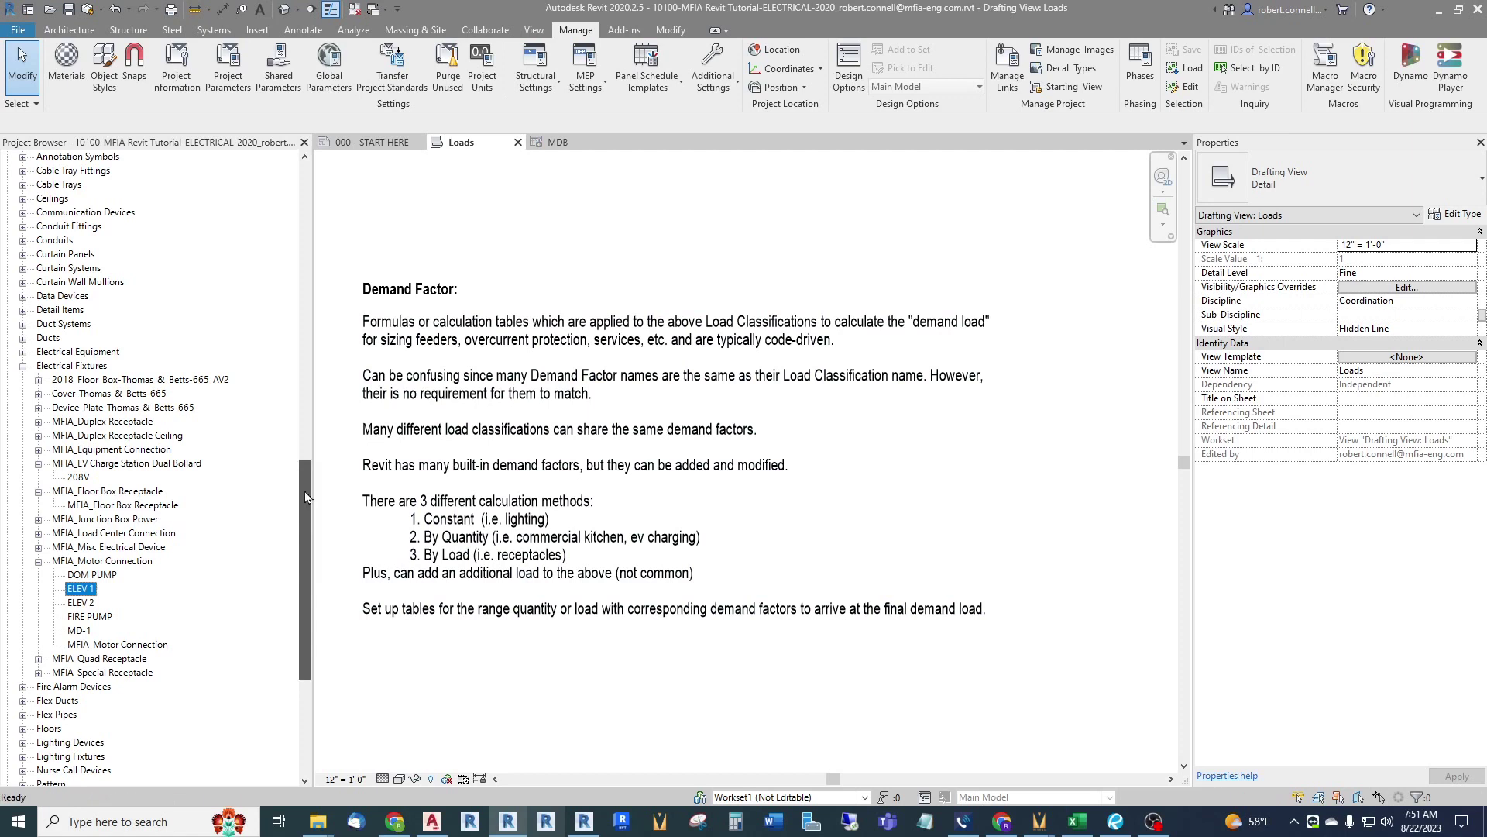
Open the 00 - SITE PLAN - ELECTRICAL floor plan and inspect the EV charge station's load classifications in its type properties
{"action": "left_click_drag", "start_coordinate": [304, 504], "coordinate": [305, 201]}
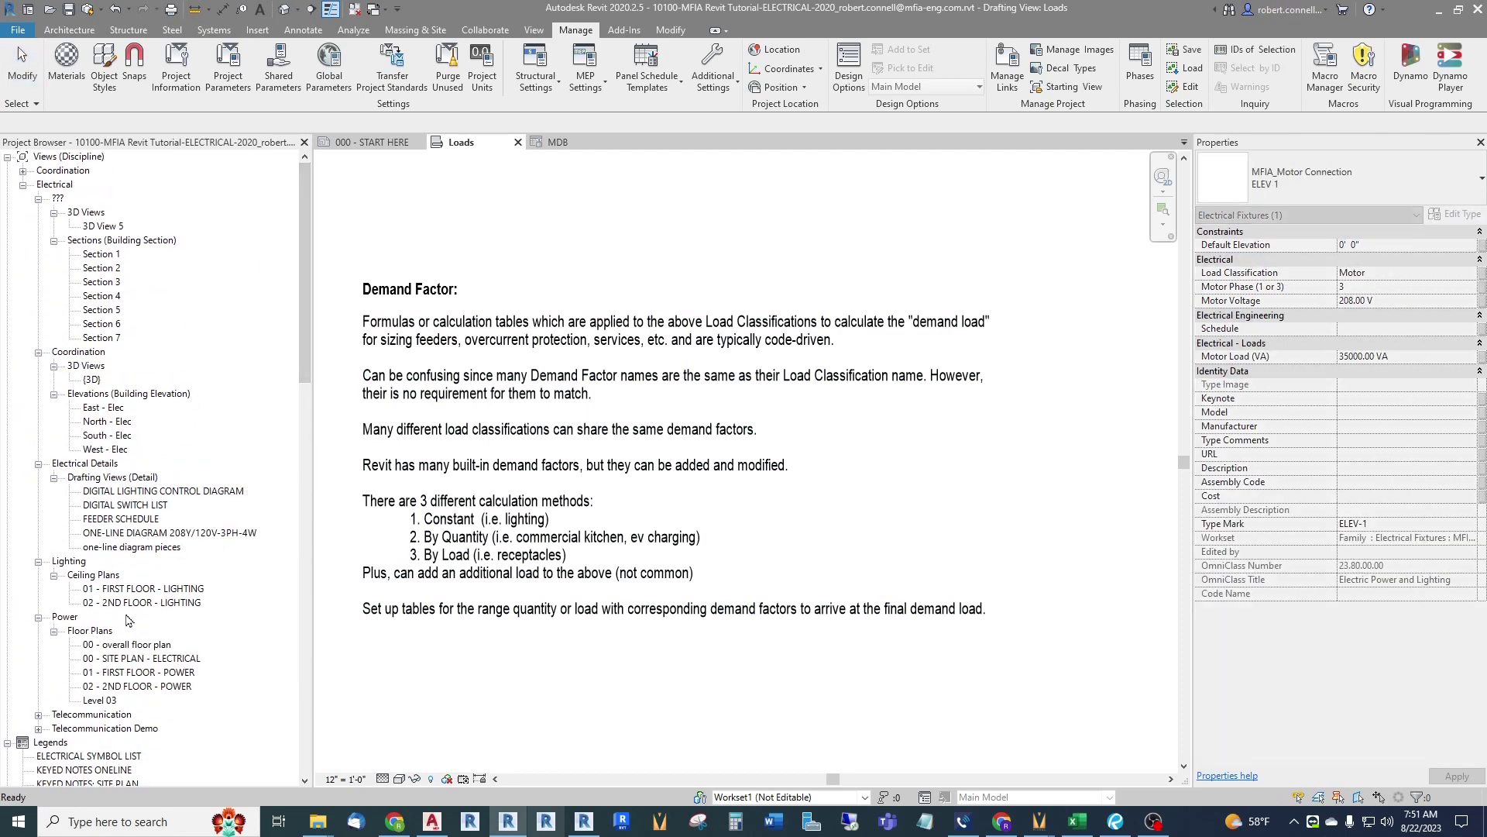
{"action": "double_click", "coordinate": [124, 660]}
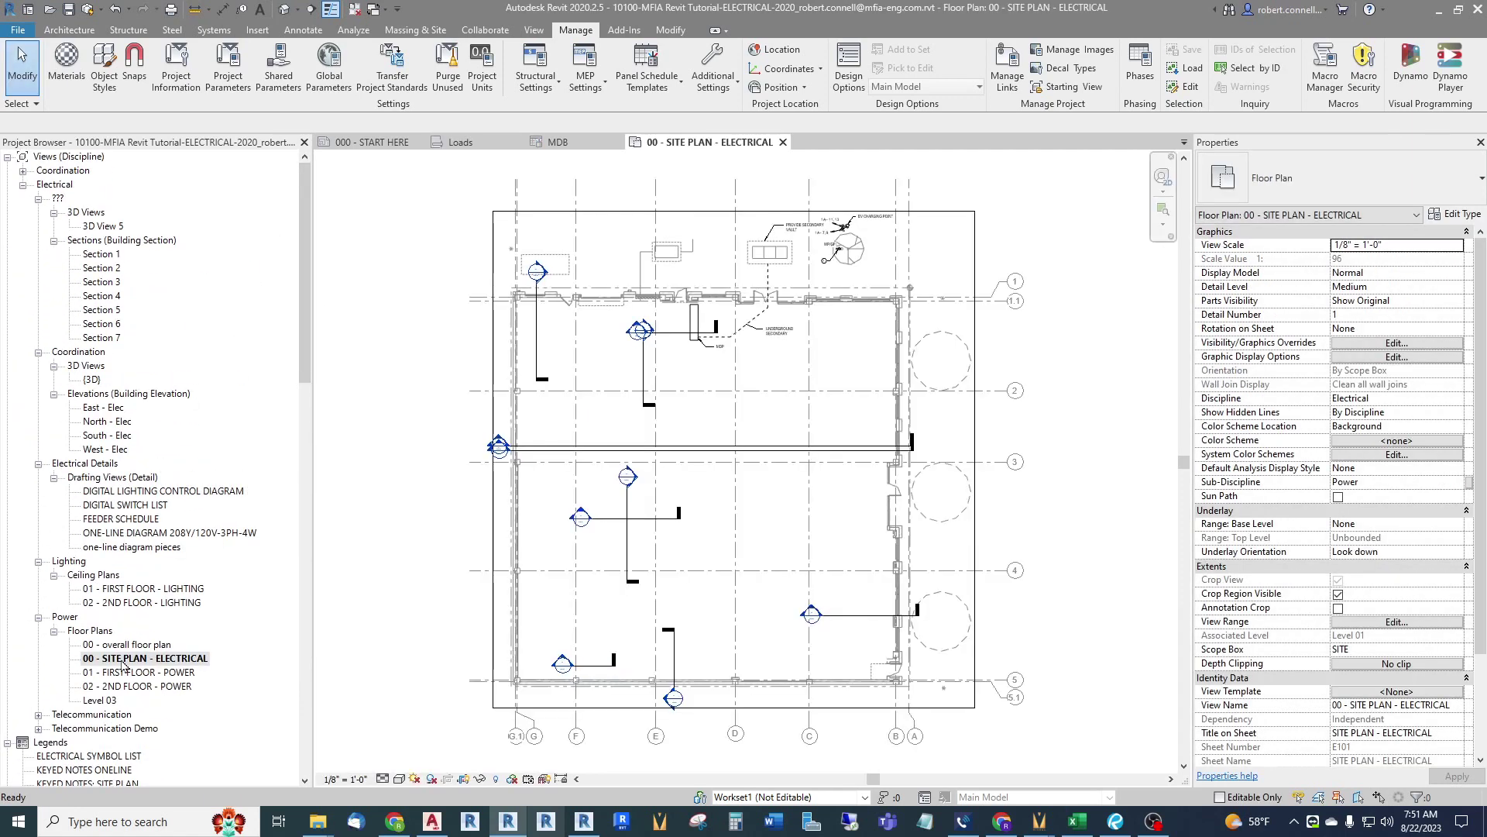
{"action": "scroll", "coordinate": [903, 236], "scroll_direction": "up", "scroll_amount": 6}
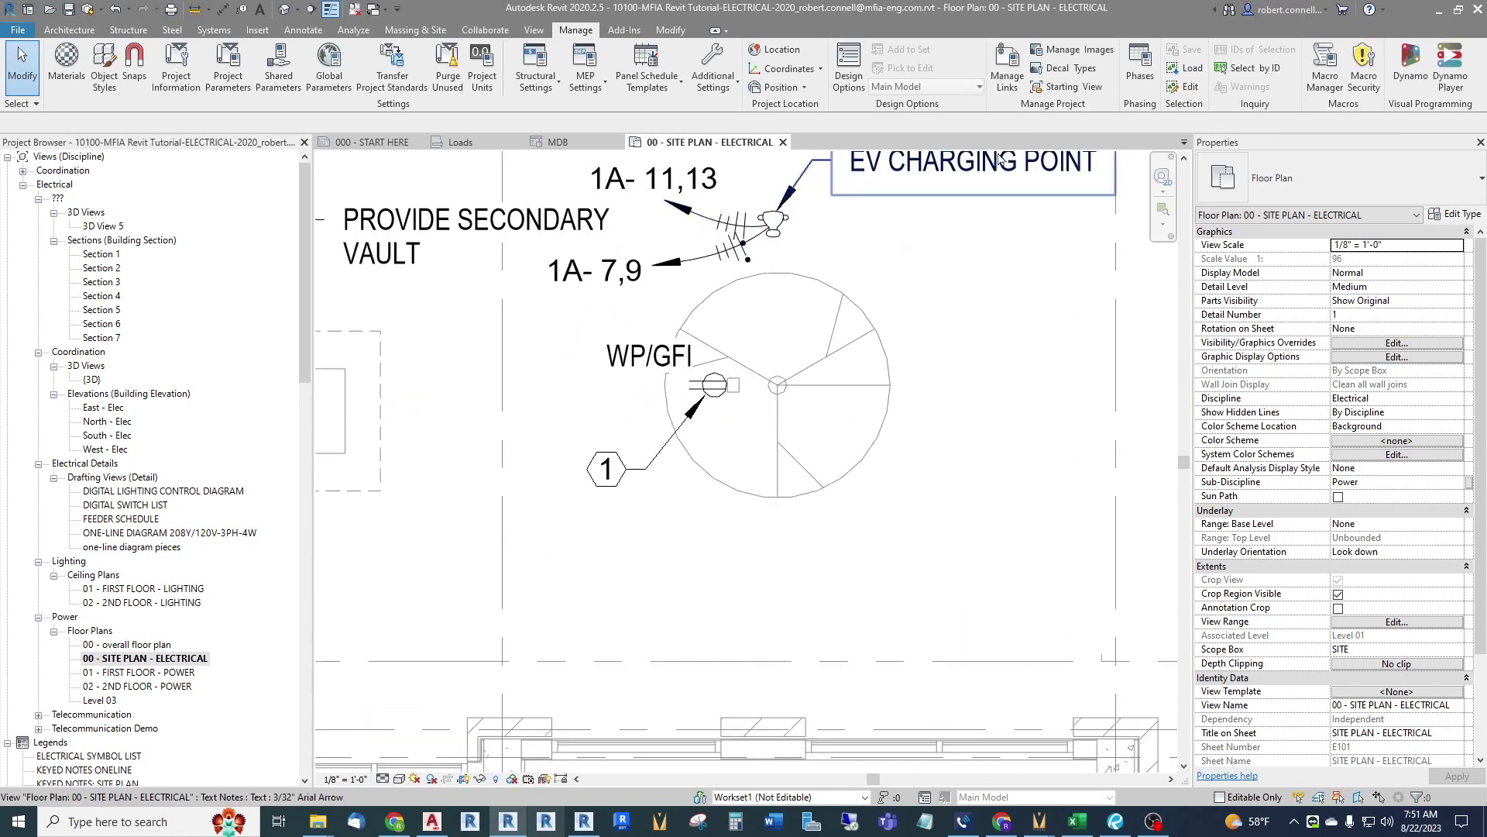
{"action": "scroll", "coordinate": [850, 208], "scroll_direction": "up", "scroll_amount": 3}
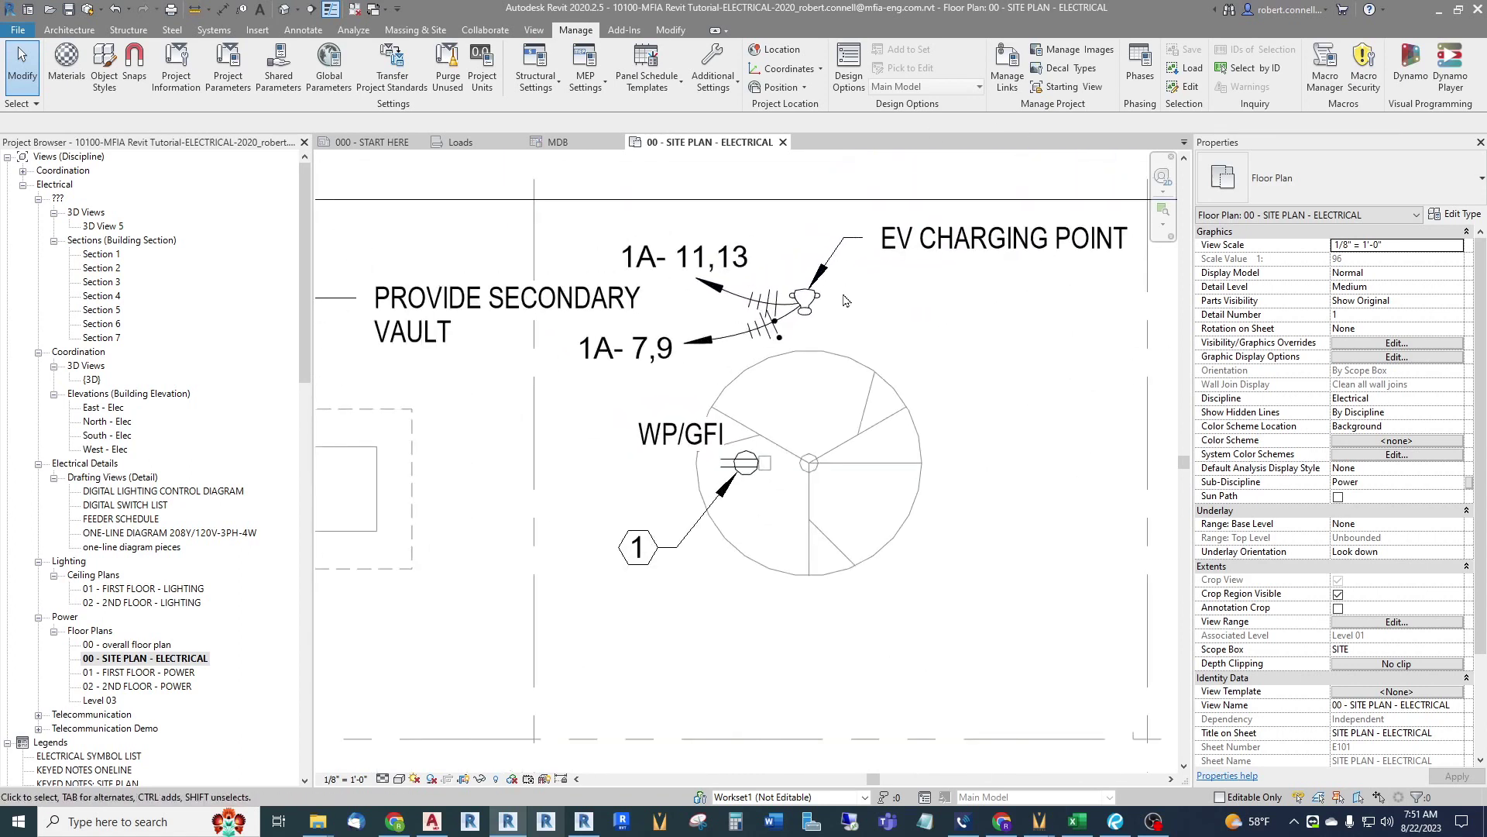
{"action": "left_click", "coordinate": [805, 306]}
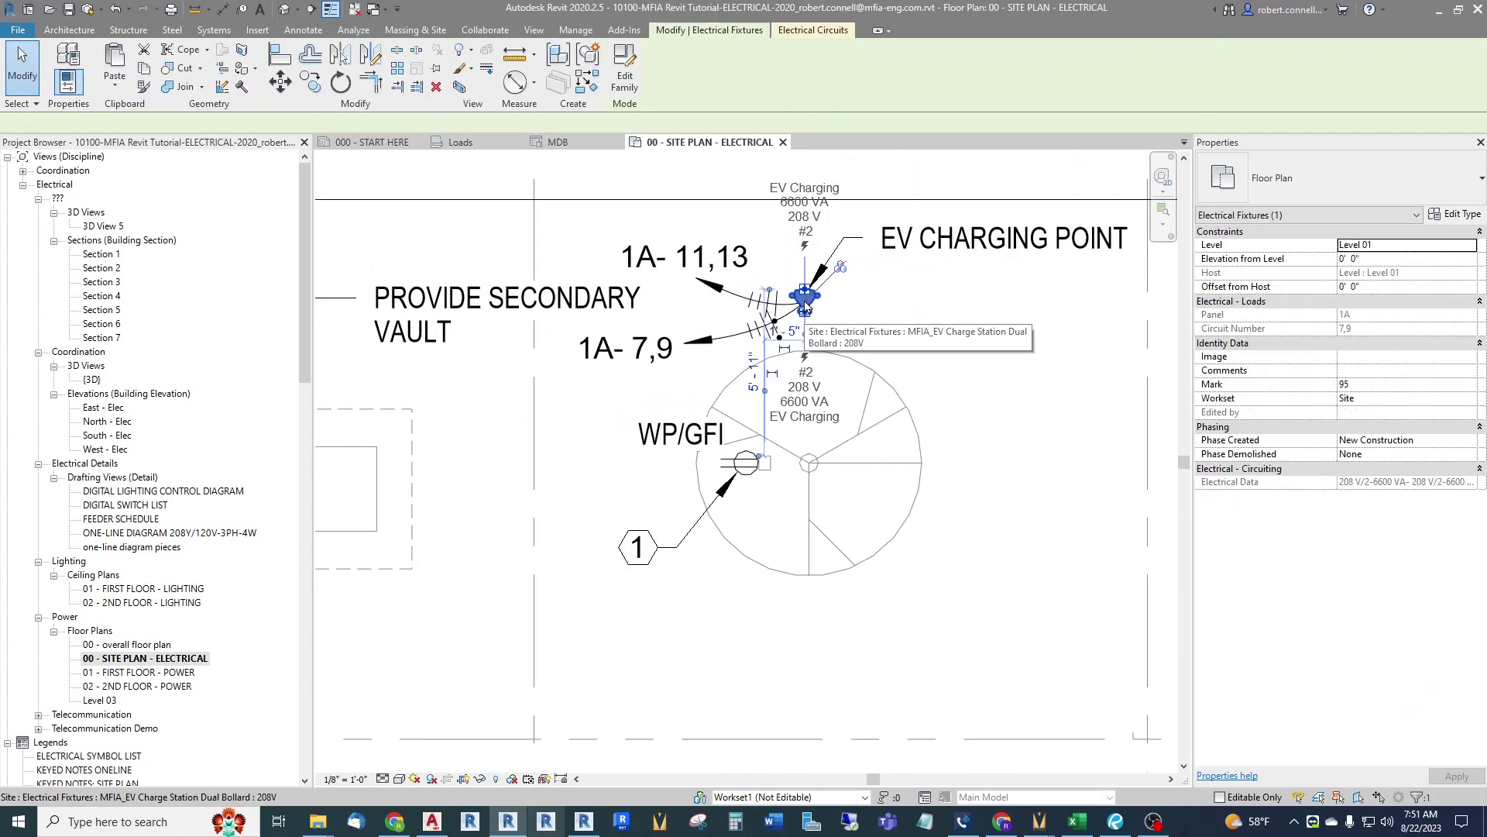
{"action": "left_click", "coordinate": [1457, 214]}
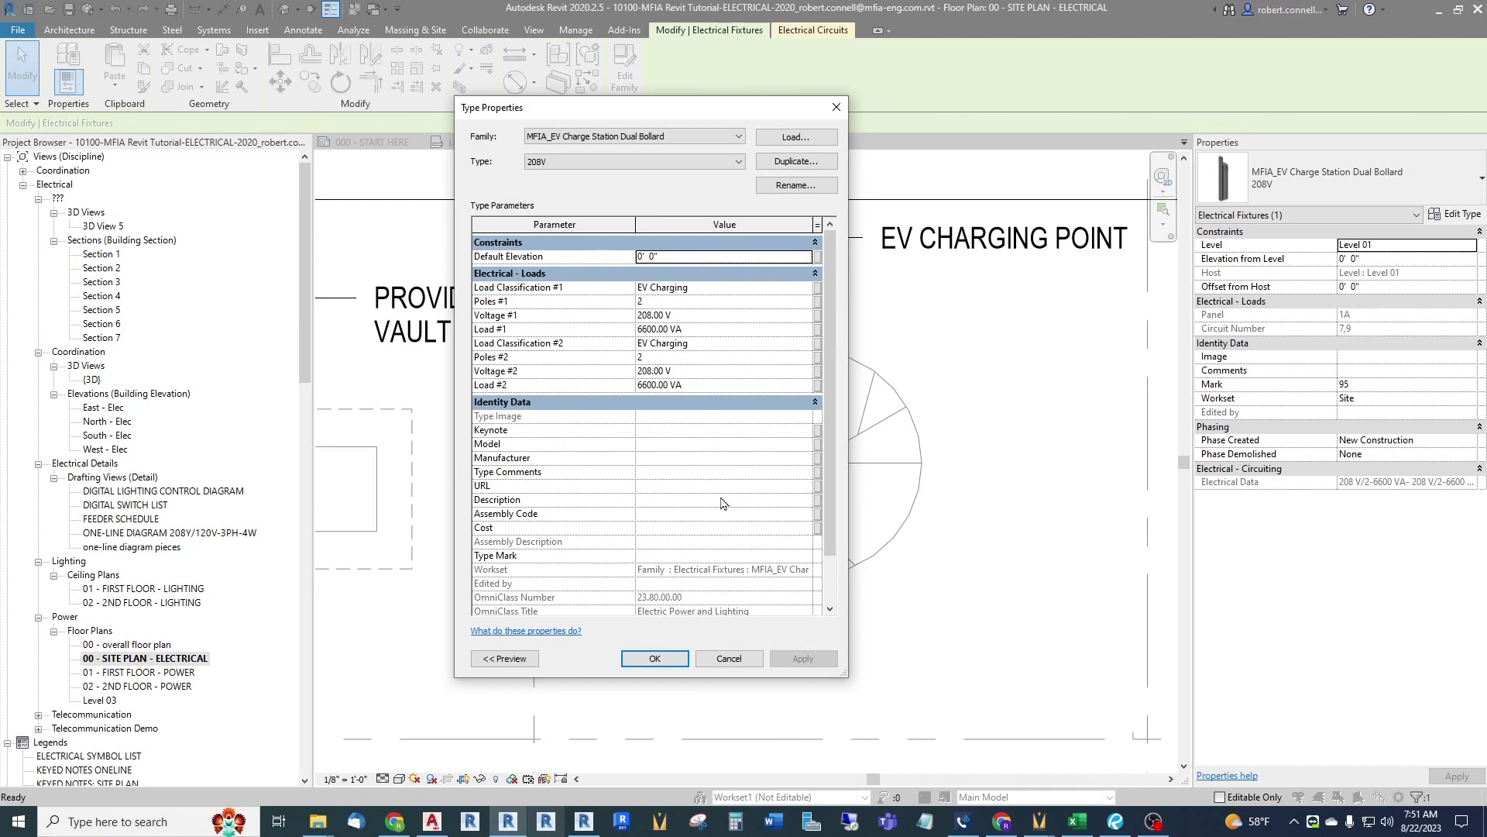
{"action": "left_click", "coordinate": [728, 663]}
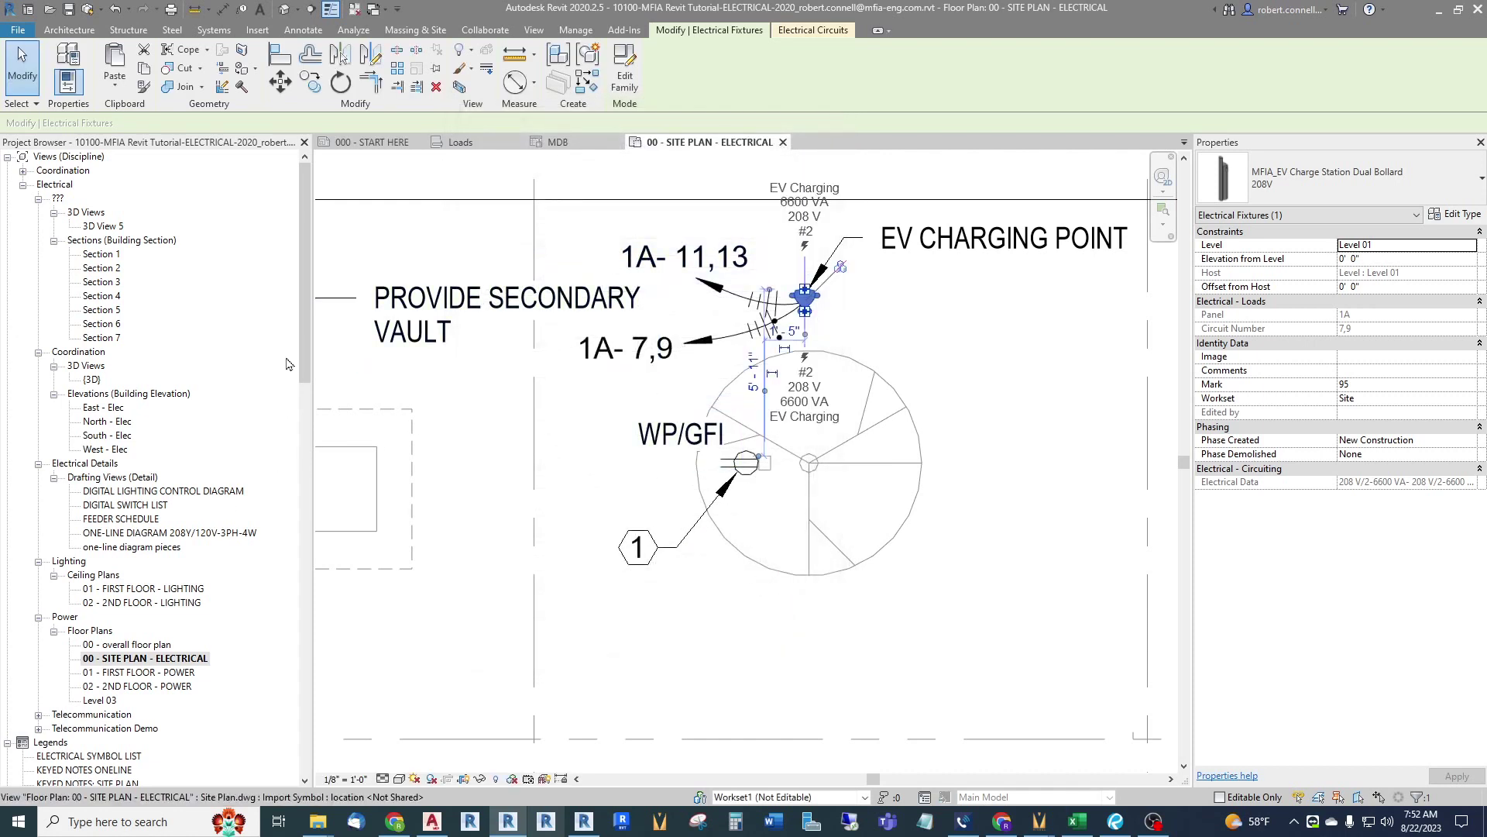
Examine the EV Charging load and demand factor in the panel 1A schedule and the MDB switchboard schedule
{"action": "left_click_drag", "start_coordinate": [304, 349], "coordinate": [305, 516]}
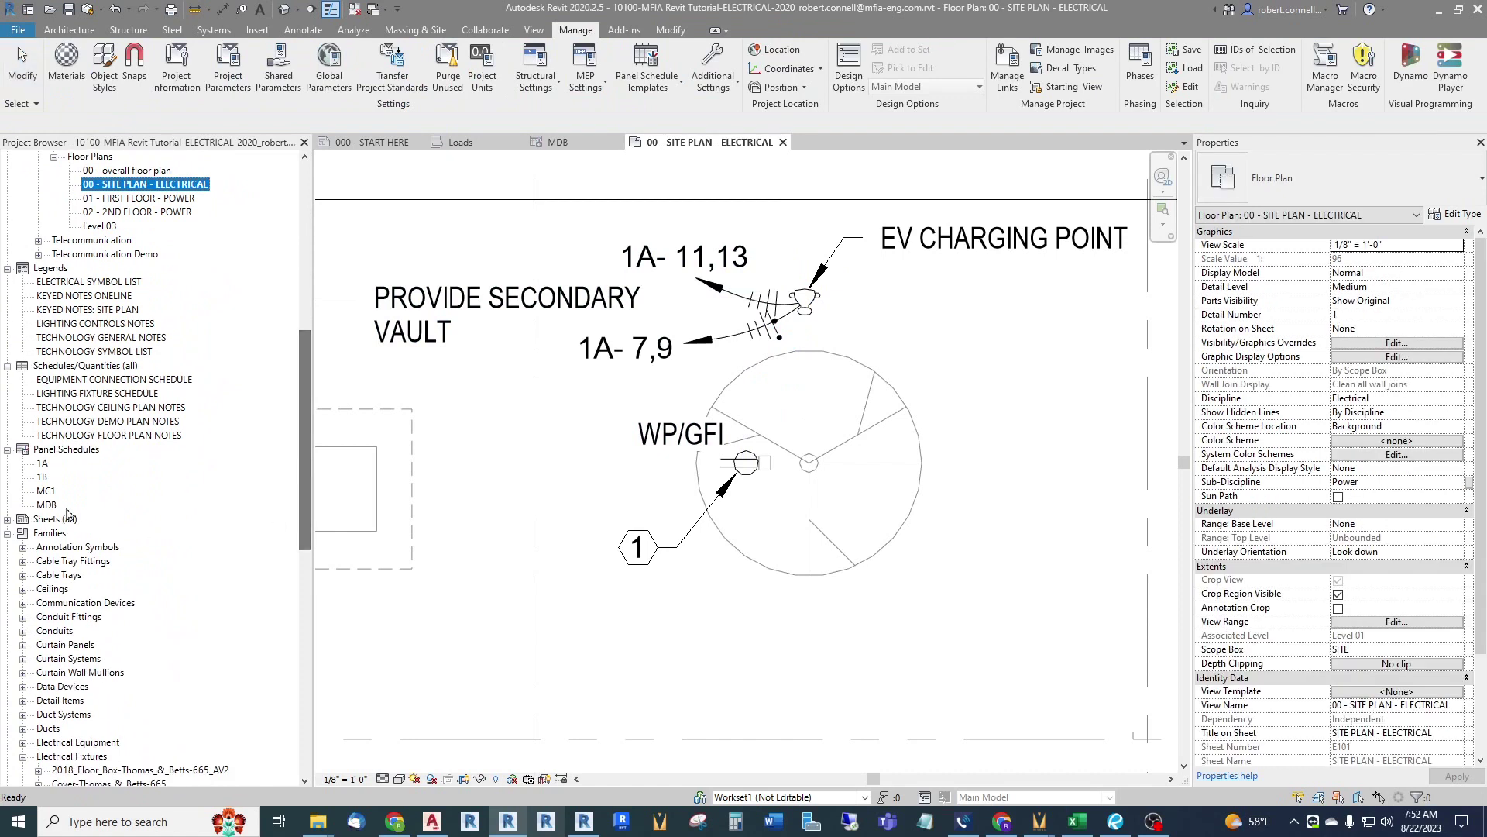
{"action": "double_click", "coordinate": [42, 463]}
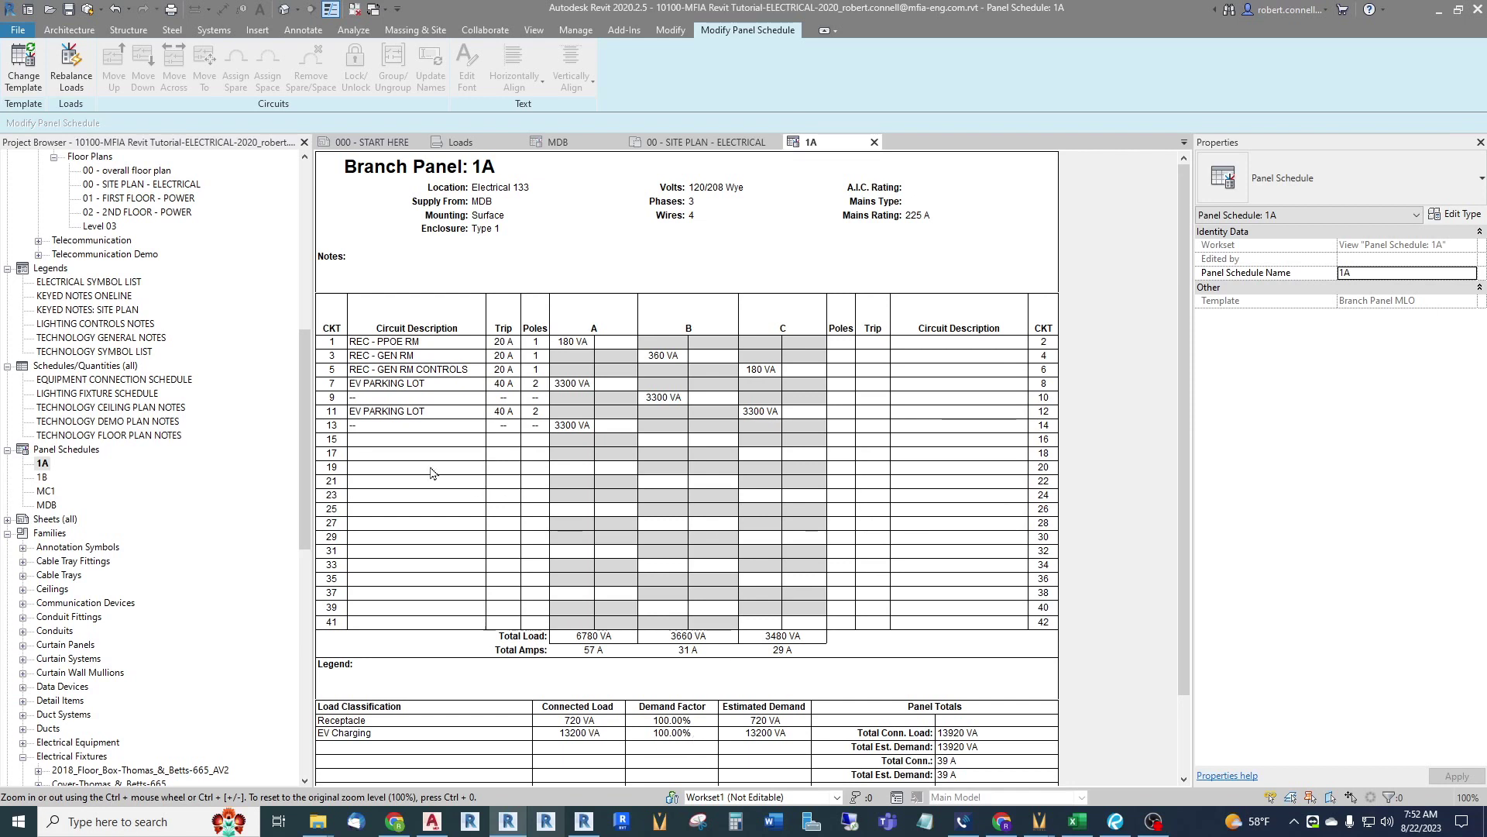
{"action": "left_click", "coordinate": [559, 143]}
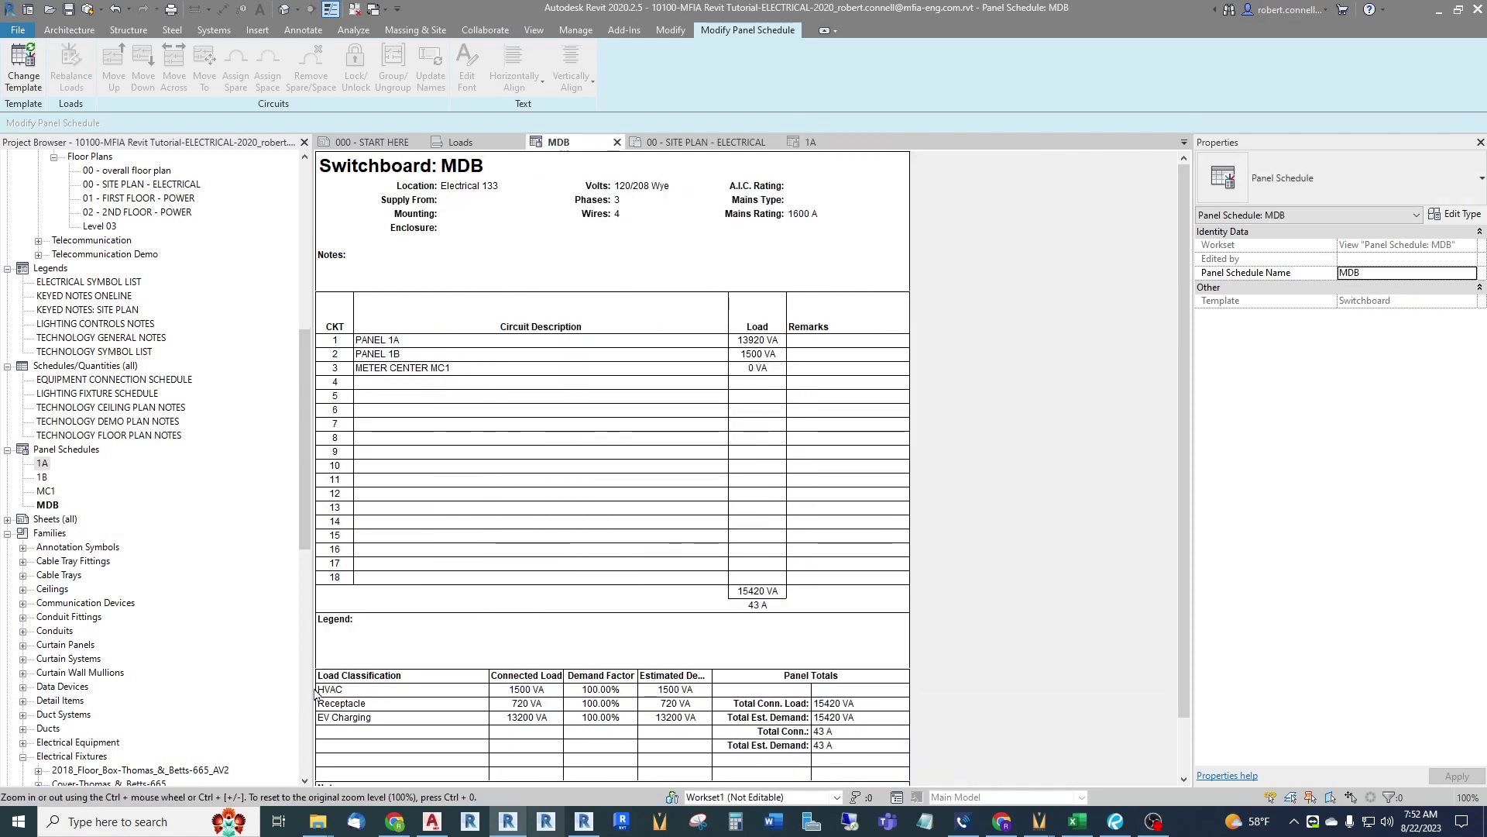